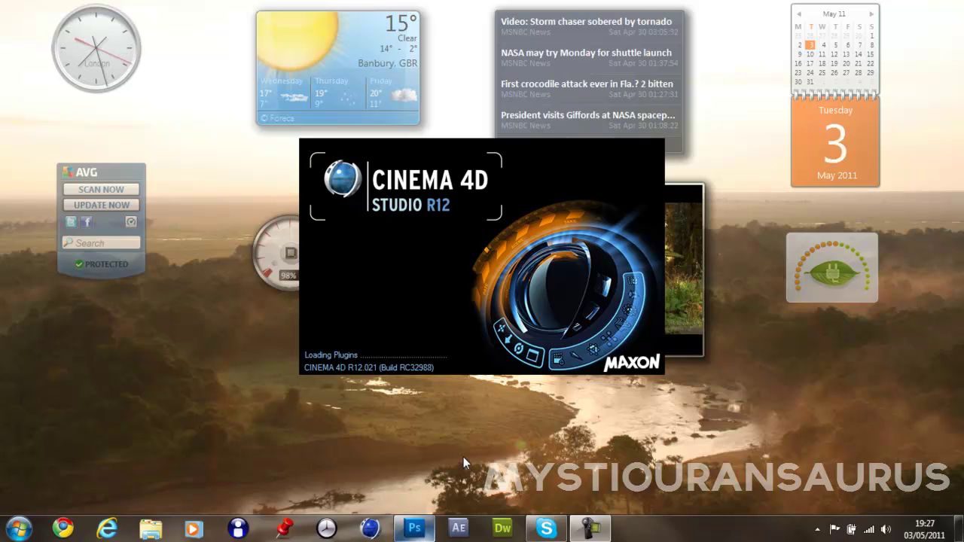
Open the Documents > Mystiouransaurus > Tutorials > Themed Graphix folder in Windows Explorer
left_click(18, 528)
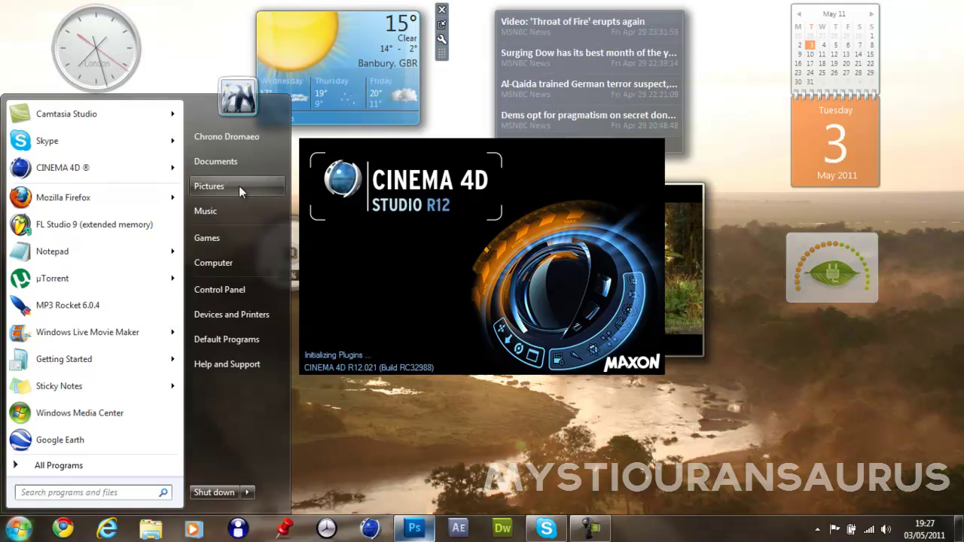
left_click(227, 160)
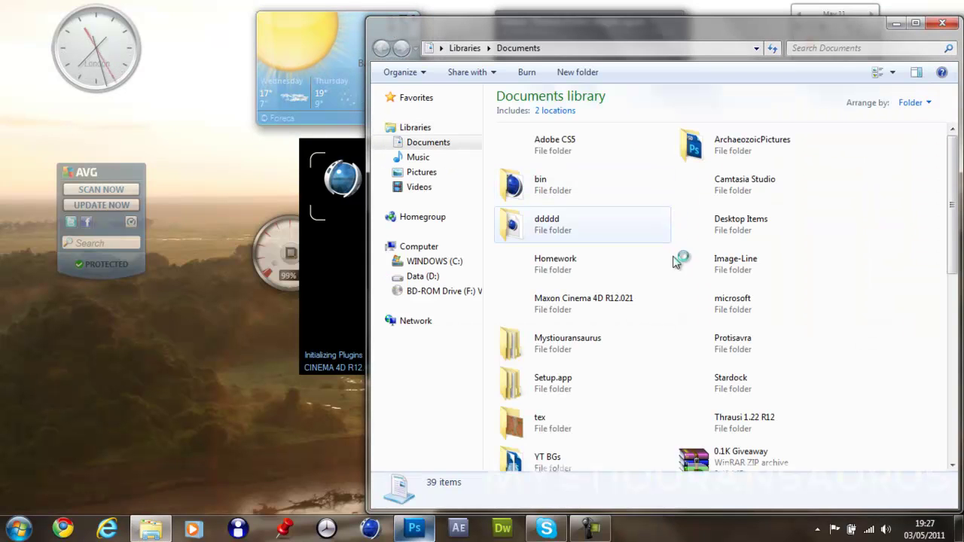
double_click(595, 344)
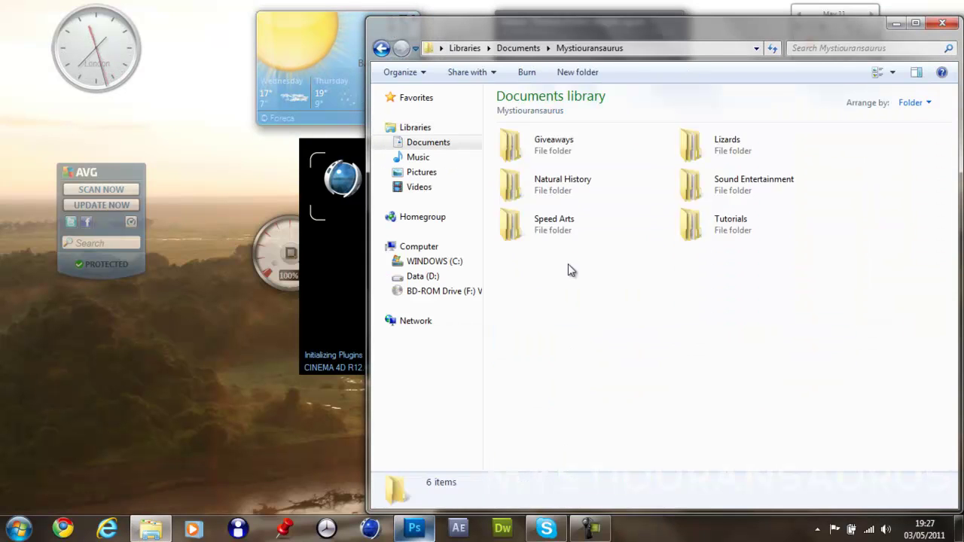
double_click(746, 225)
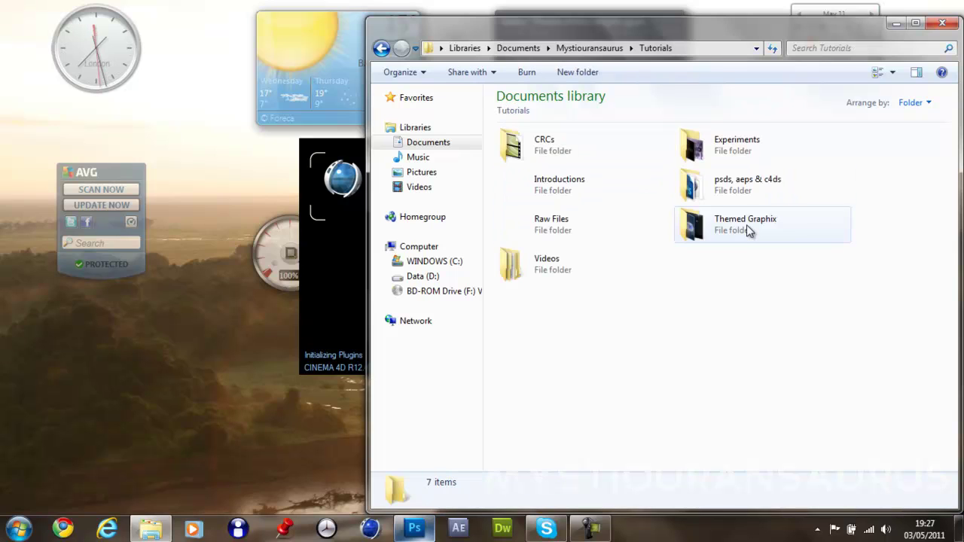
left_click(726, 231)
double_click(727, 232)
Preview new-logo.png in Photo Viewer, then close the viewer
left_click(701, 188)
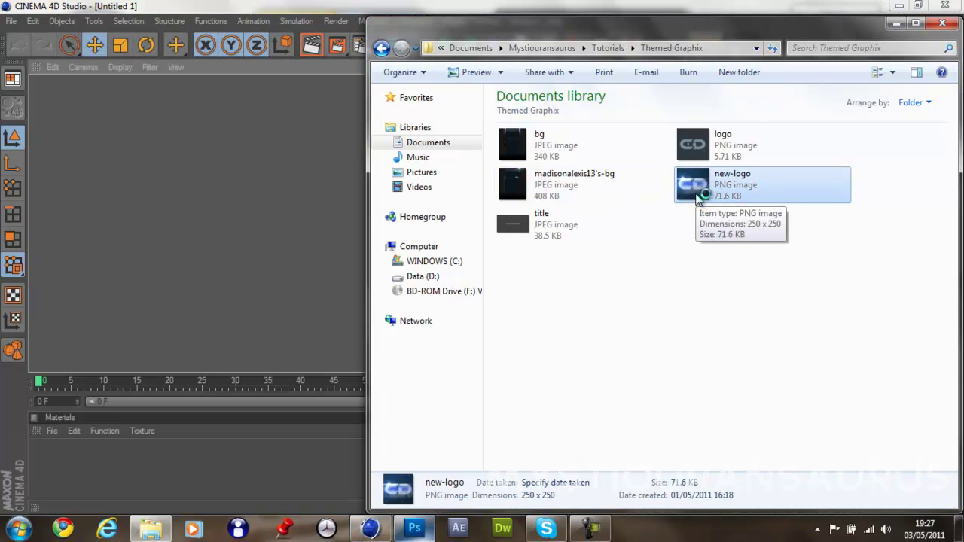
double_click(699, 195)
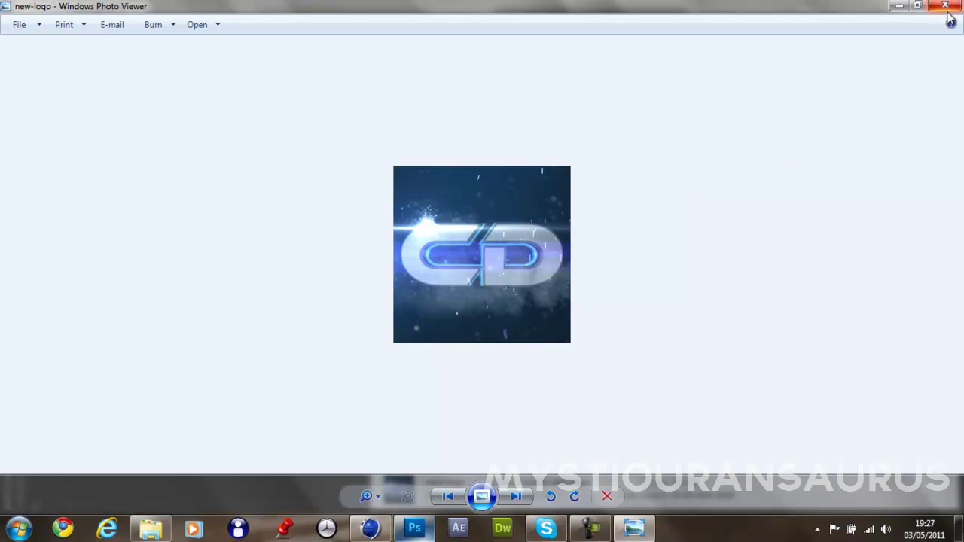
left_click(945, 7)
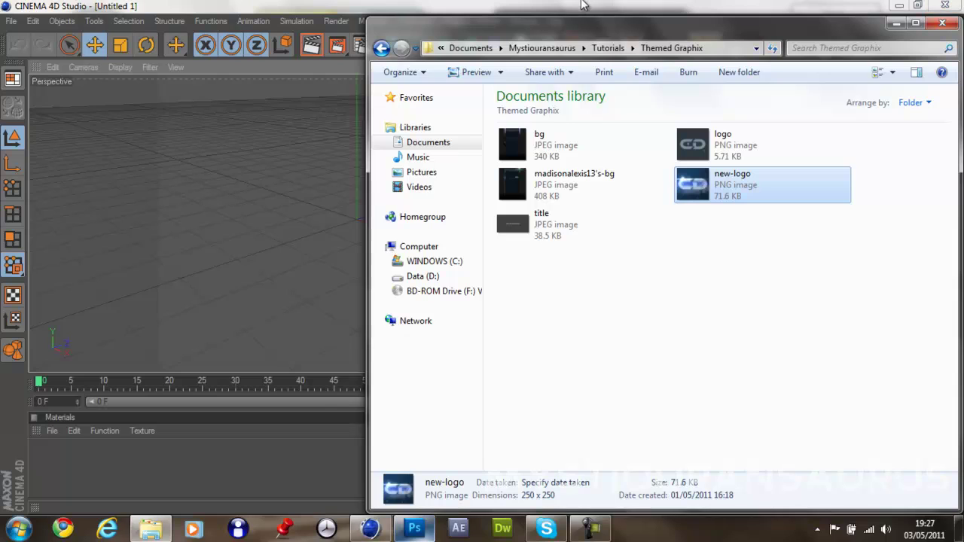
In Cinema 4D, add a Text spline and change its text to 'CD'
left_click(582, 6)
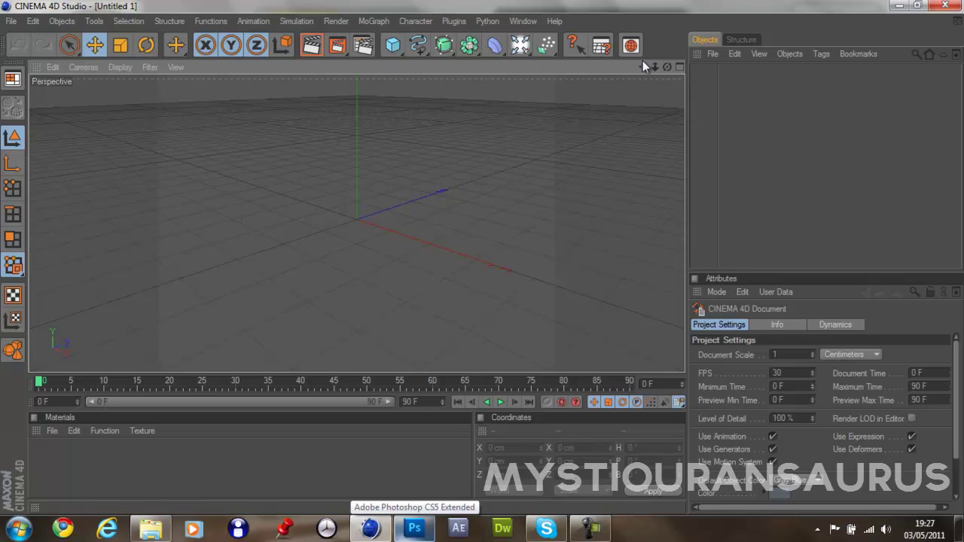
left_click(418, 45)
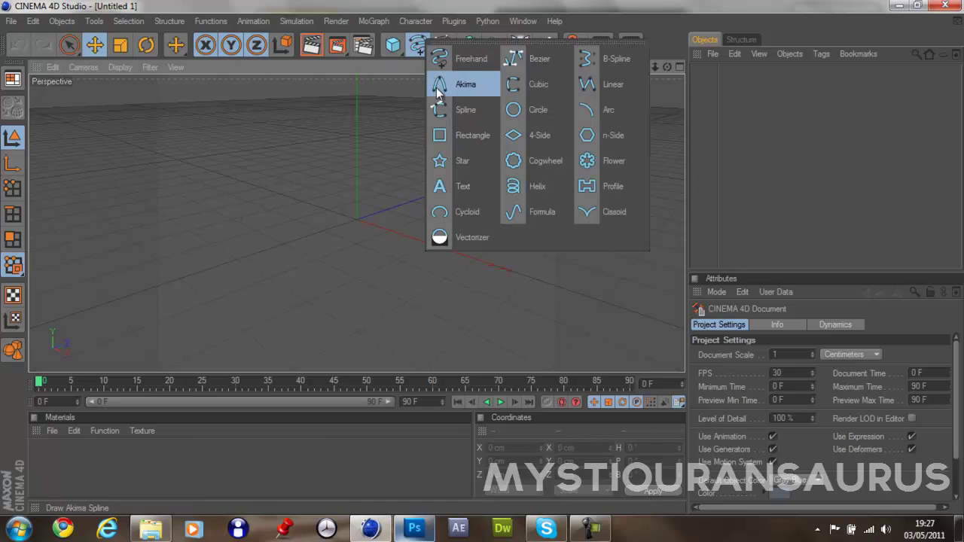
left_click(478, 190)
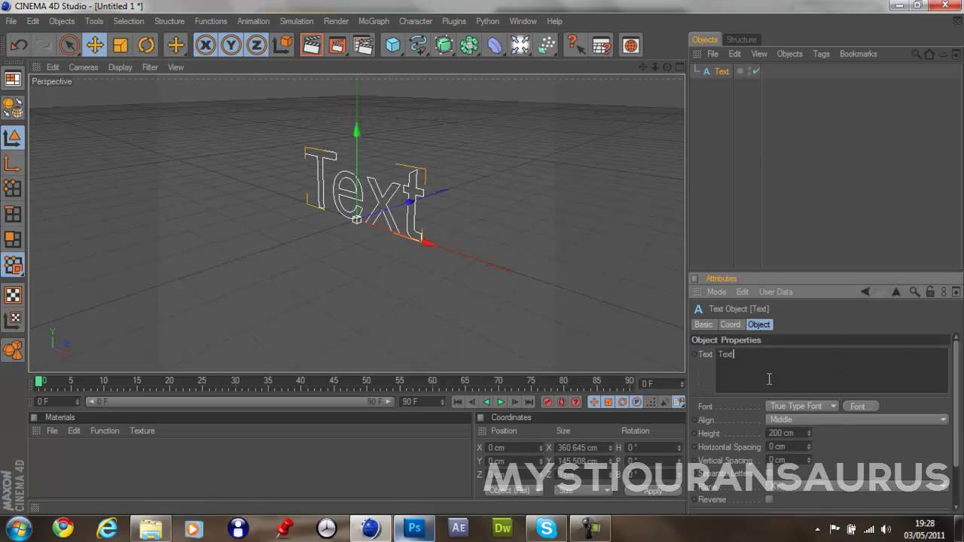
double_click(725, 354)
type("CD")
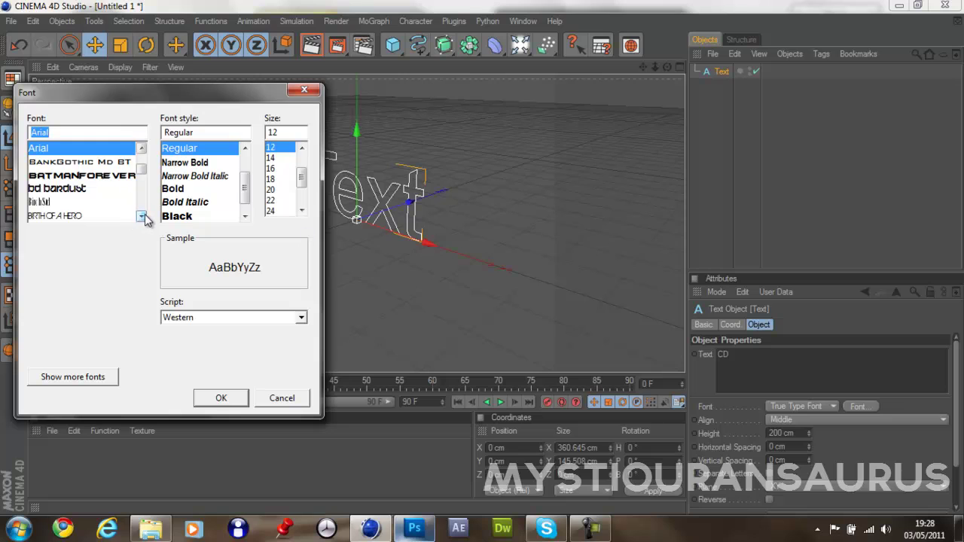
Set the CD text spline's font to Ethnocentric
left_click_drag(142, 216, 142, 216)
left_click(141, 147)
left_click(141, 148)
left_click(79, 150)
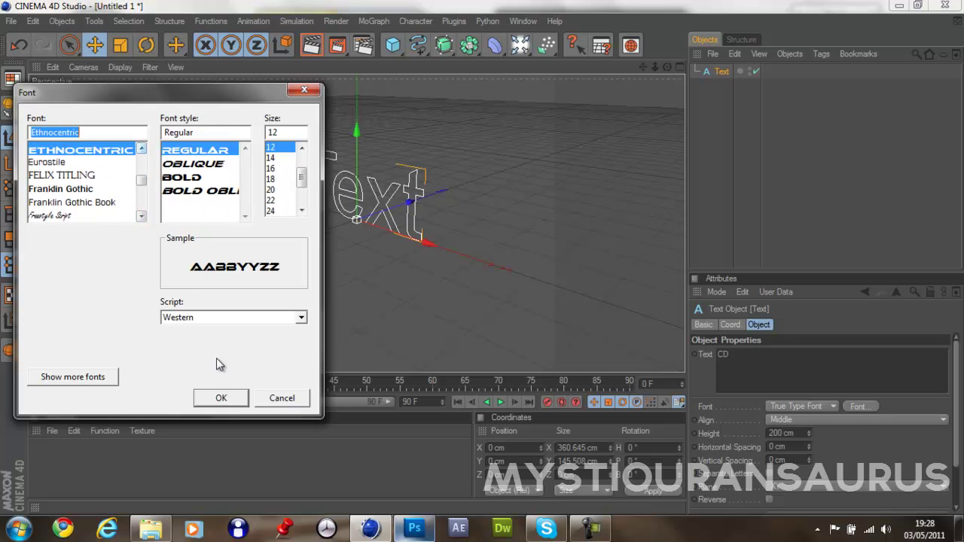
left_click(218, 397)
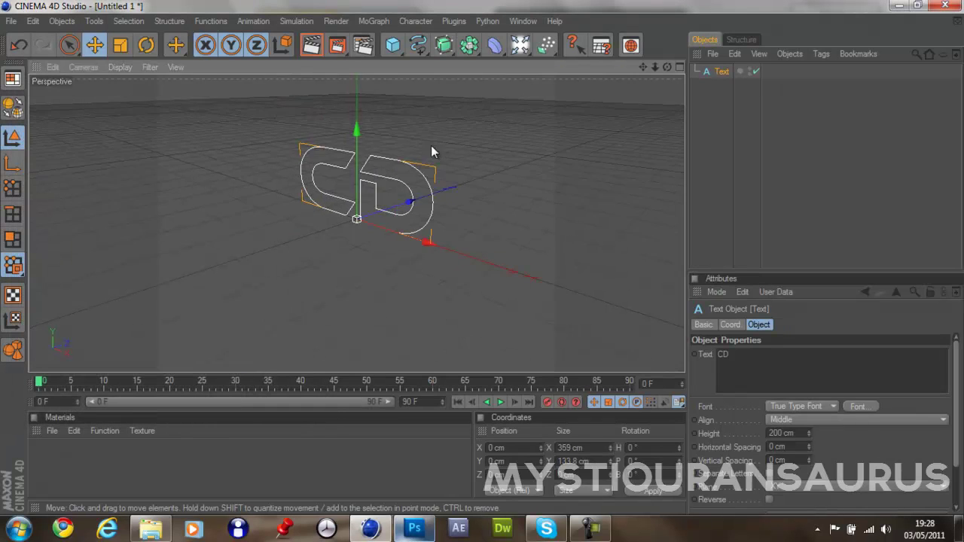
scroll(382, 164, "up", 5)
scroll(382, 164, "down", 4)
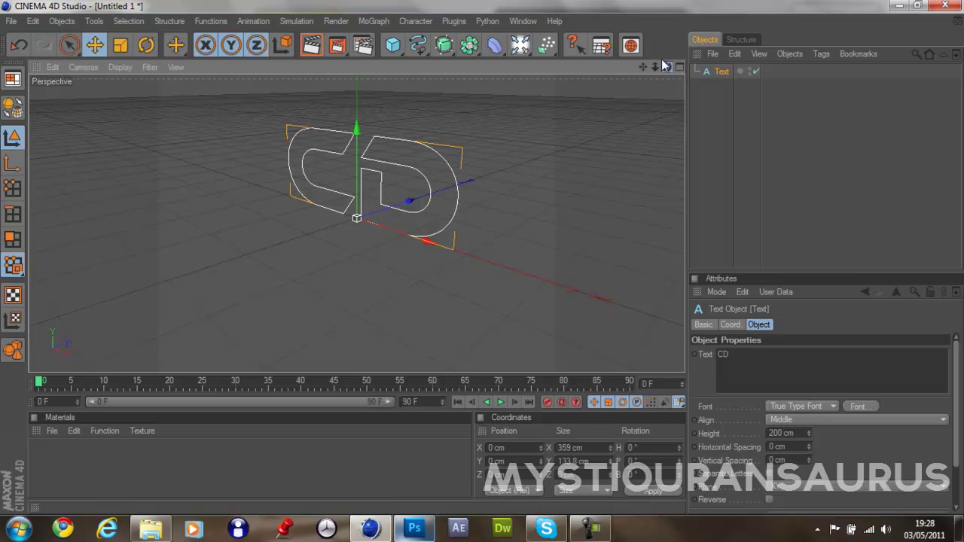
Put the Text spline inside an Extrude NURBS with 80 cm Movement Z
mouse_move(490, 262)
left_mouse_down("alt")
mouse_move(421, 259)
mouse_move(482, 259)
left_mouse_up("alt")
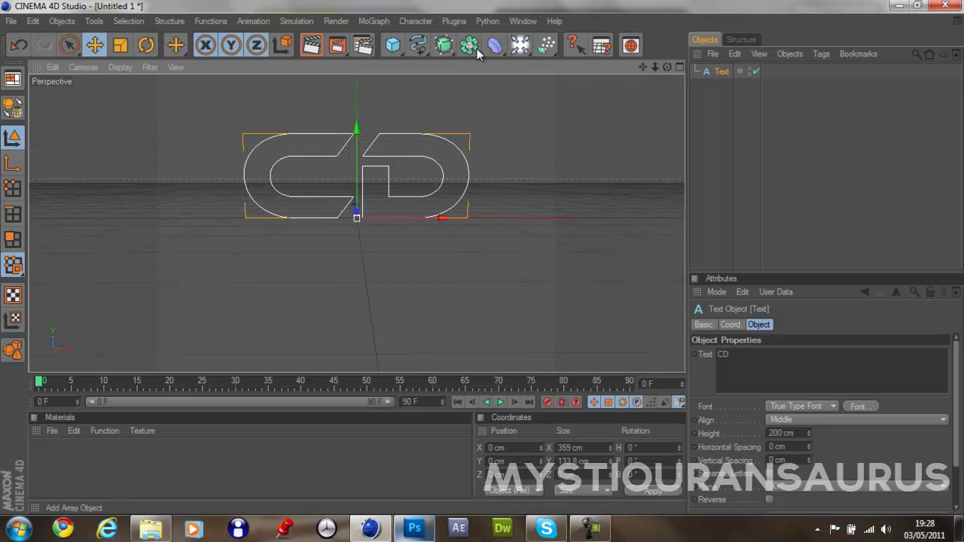
left_click_drag(443, 46, 602, 67)
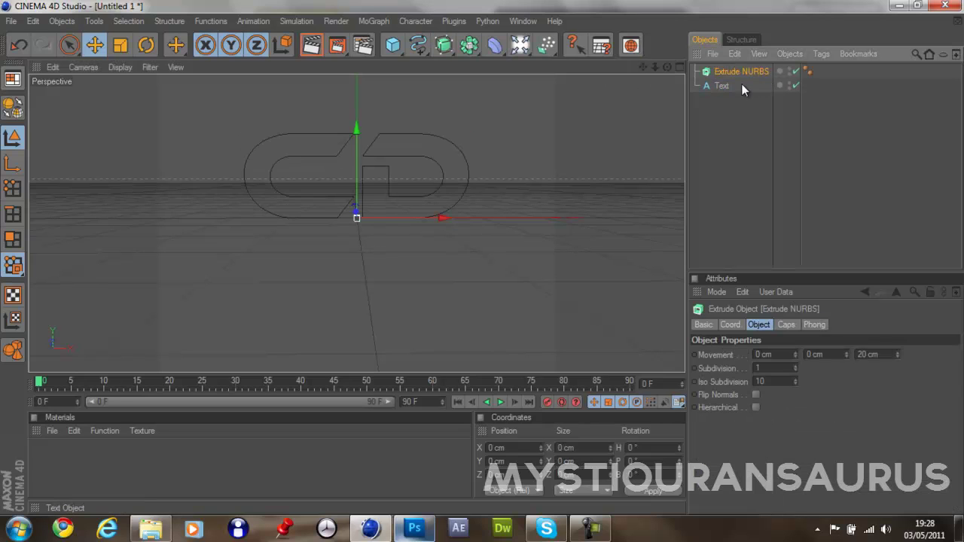
mouse_move(741, 84)
left_mouse_down()
mouse_move(723, 86)
mouse_move(741, 72)
left_mouse_up()
left_click_drag(667, 67, 482, 257)
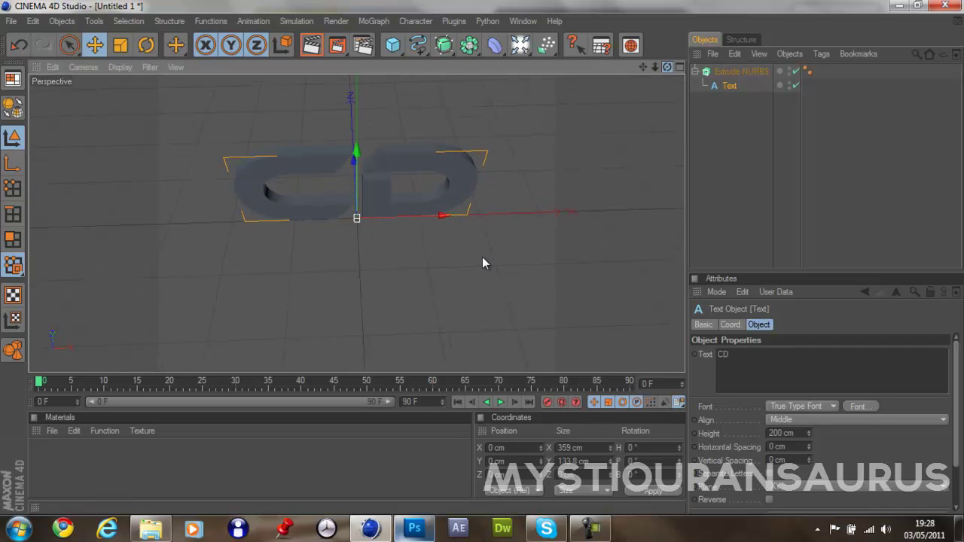
left_click(741, 70)
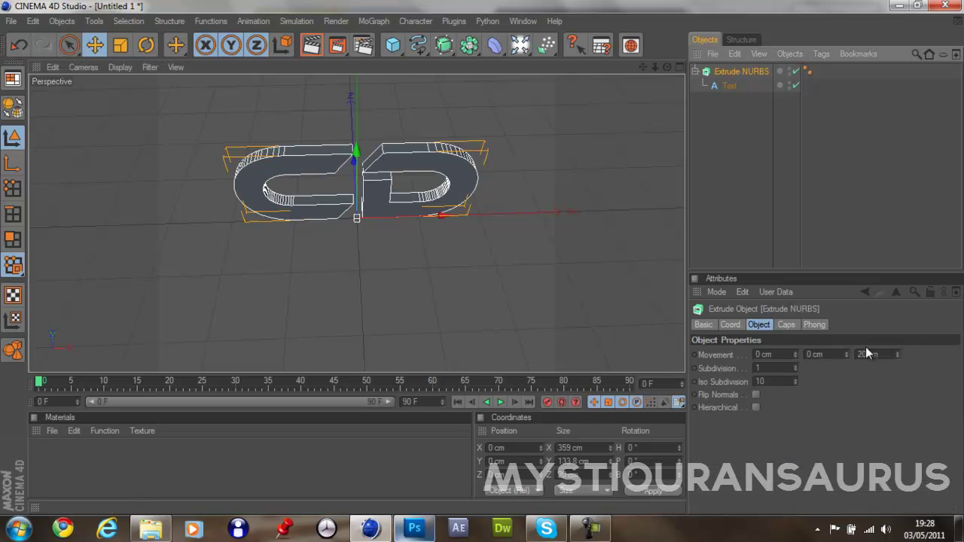
left_click(870, 355)
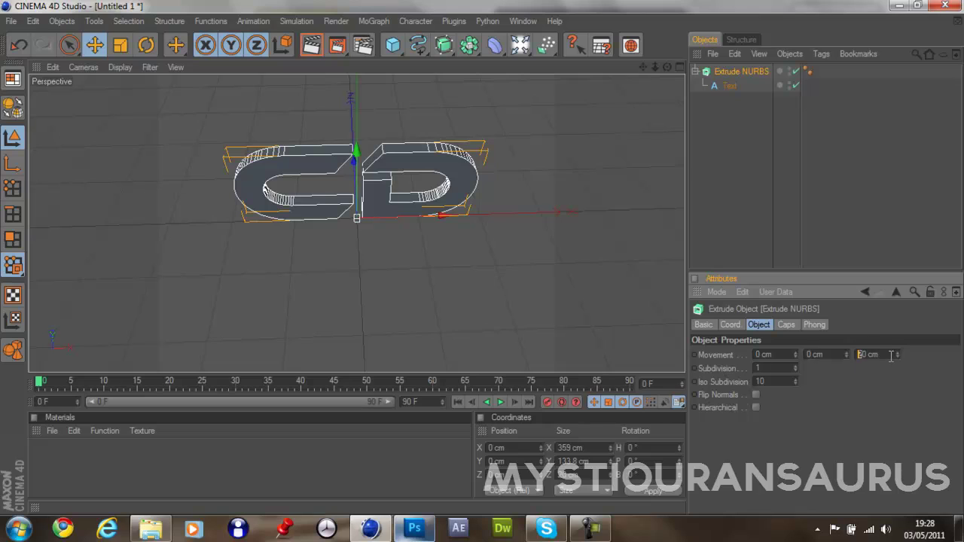
key("Return")
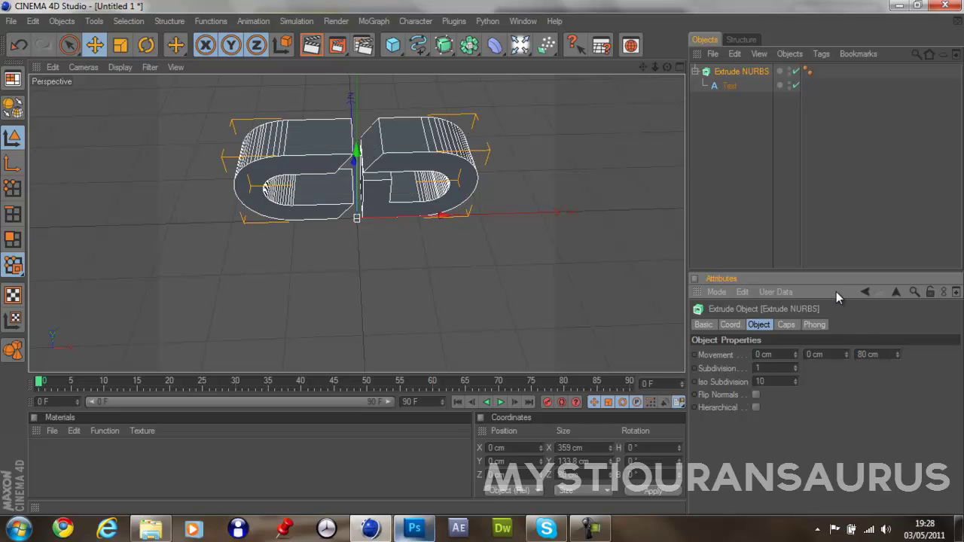
Set both the Start and End caps of the extrusion to Fillet Cap
left_click(788, 326)
left_click(787, 356)
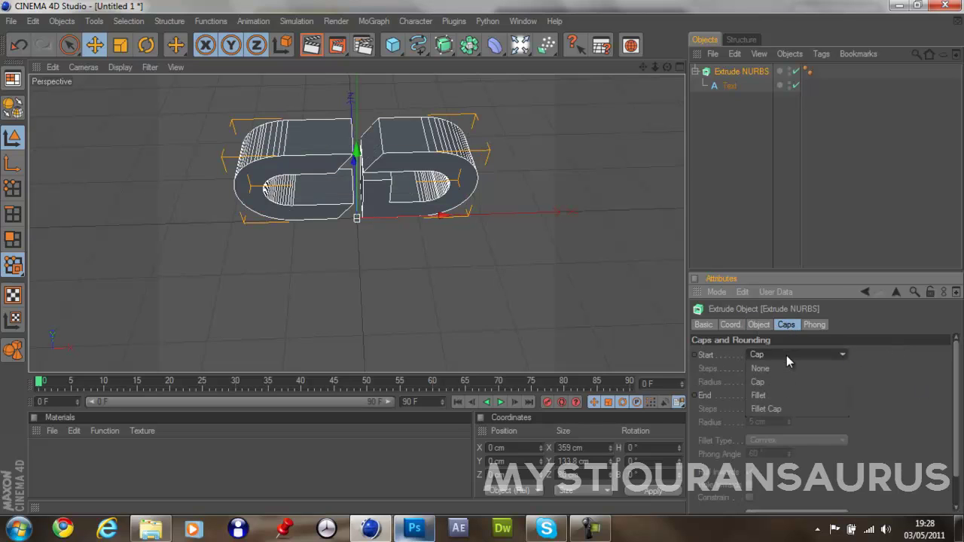
left_click(786, 409)
left_click(790, 406)
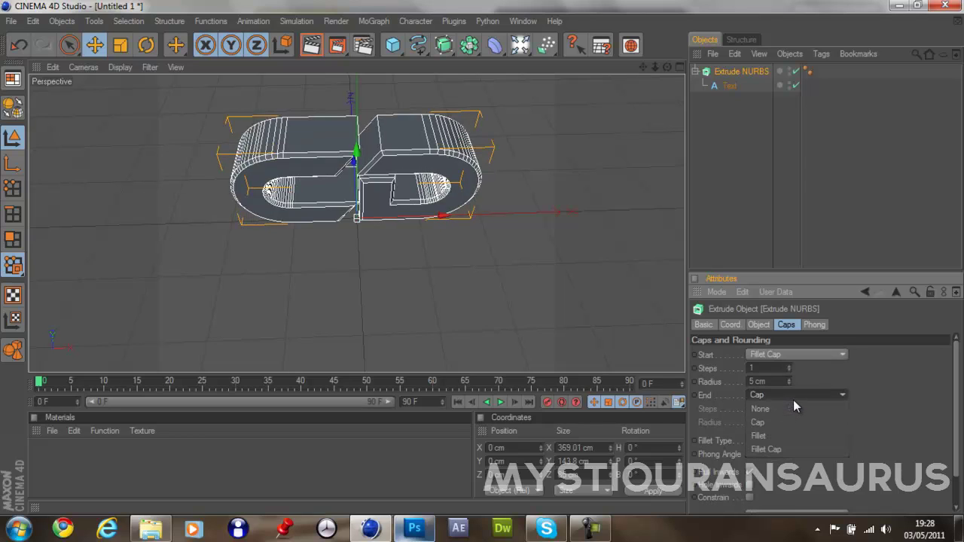
left_click(790, 450)
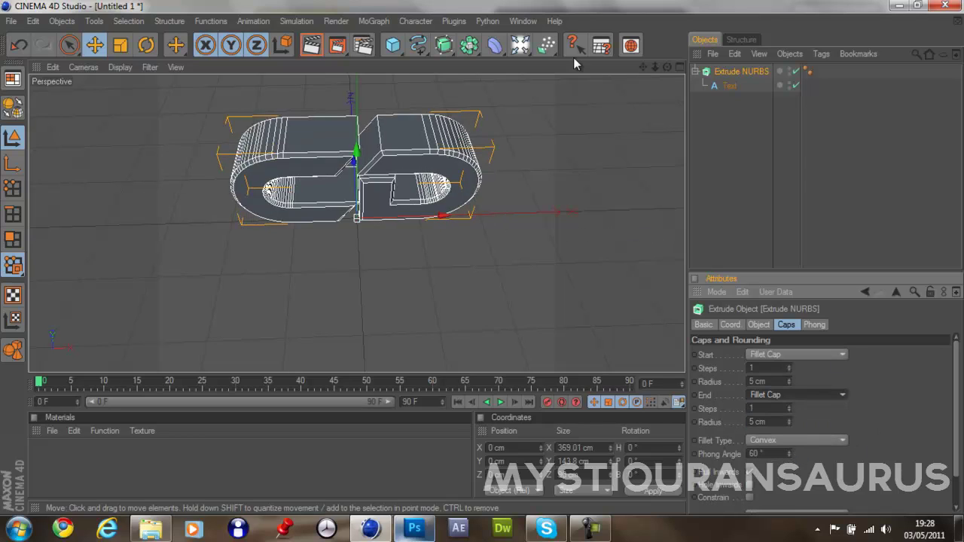
Duplicate the Extrude NURBS and set the copy's depth to 20 cm
left_click_drag(667, 67, 484, 263)
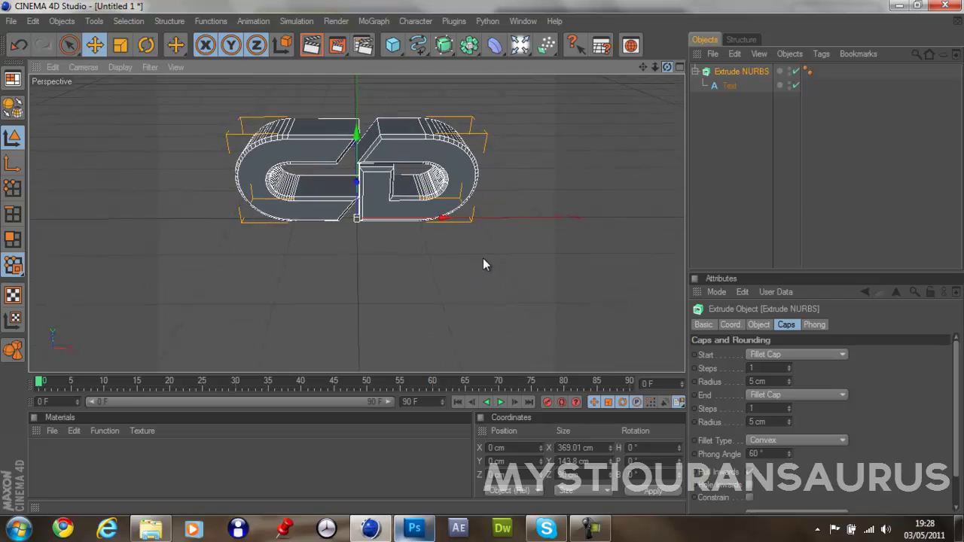
left_click(744, 69)
key("ctrl+c")
key("ctrl+v")
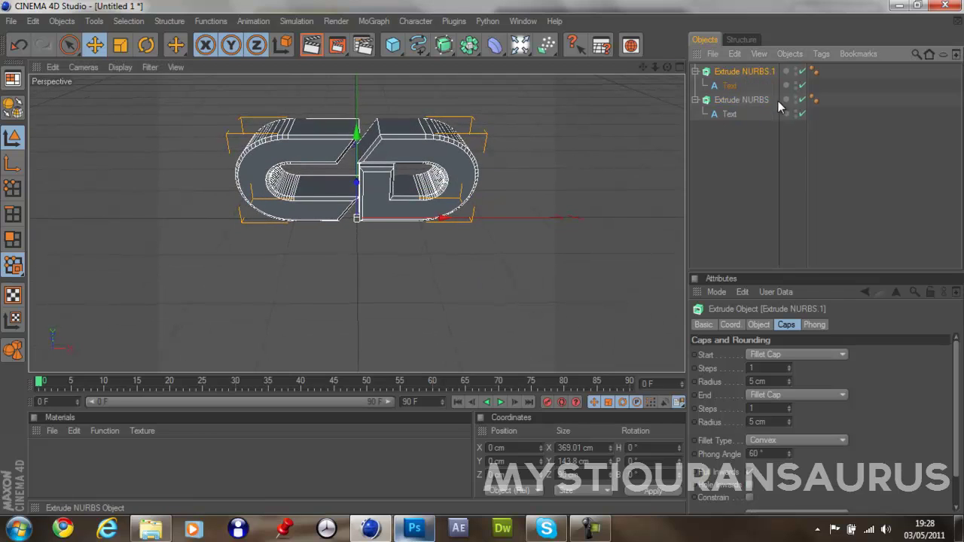
left_click(759, 325)
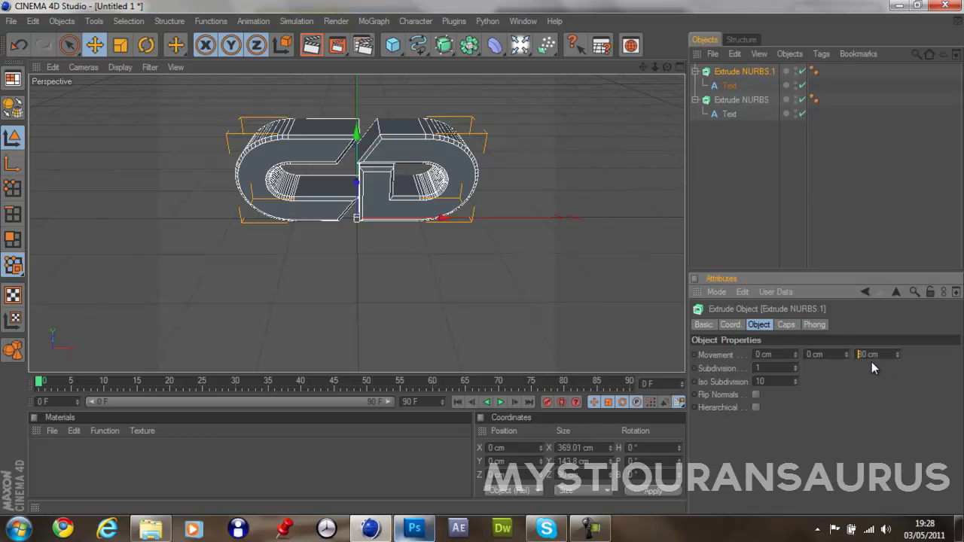
type("20")
key("Return")
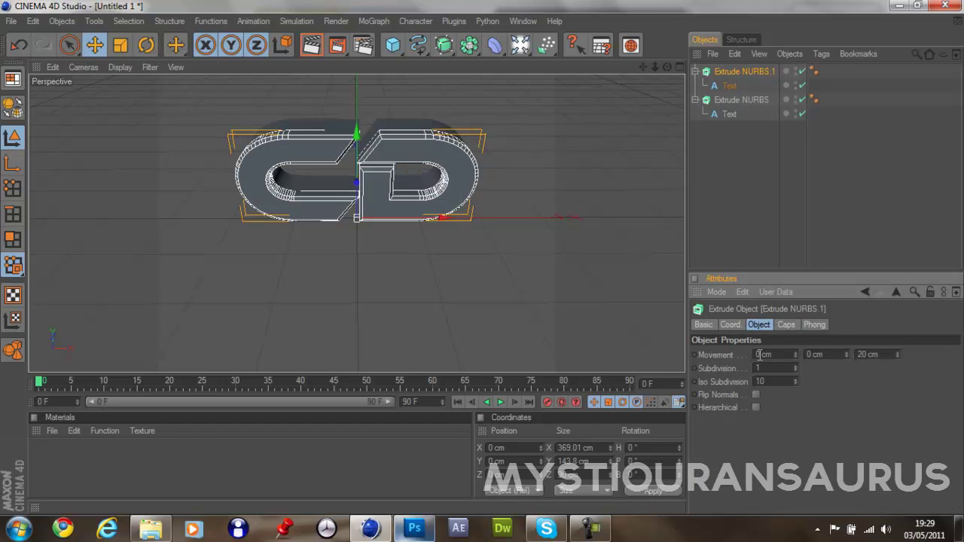
Set the copy's start and end fillet cap radius to 10 cm
left_click(786, 325)
left_click(799, 357)
left_click(802, 354)
double_click(754, 381)
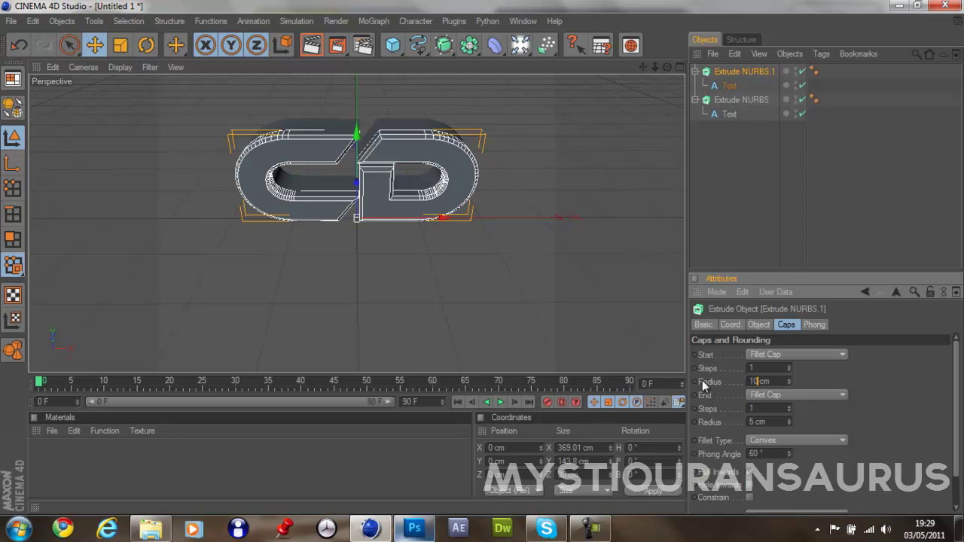
key("Return")
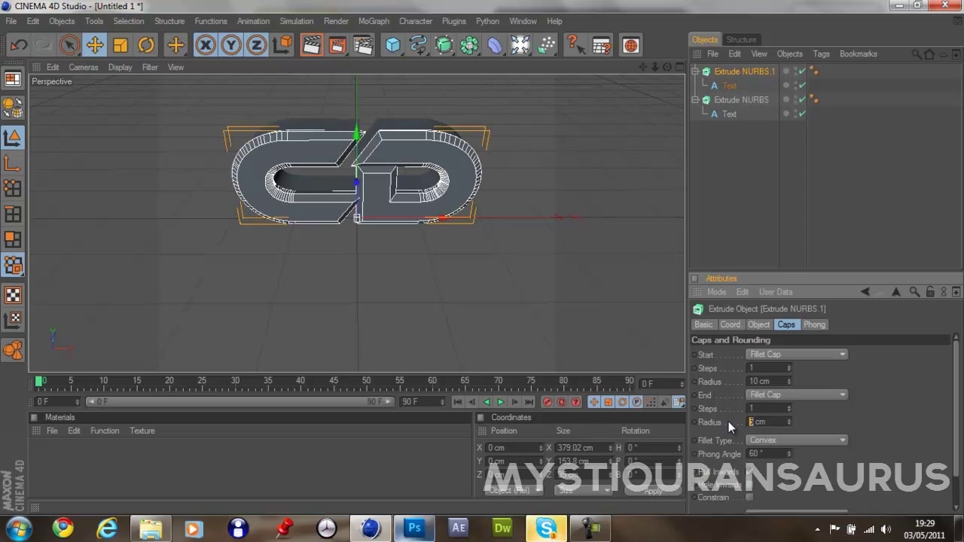
type("10")
key("Return")
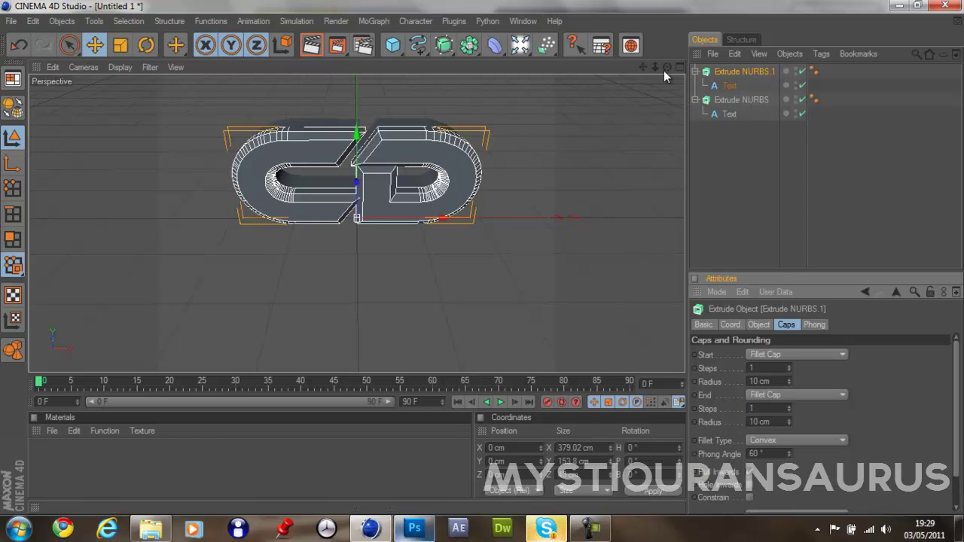
Move the duplicate about 47 cm along the X axis
left_click_drag(667, 67, 485, 258)
left_click_drag(444, 216, 482, 257)
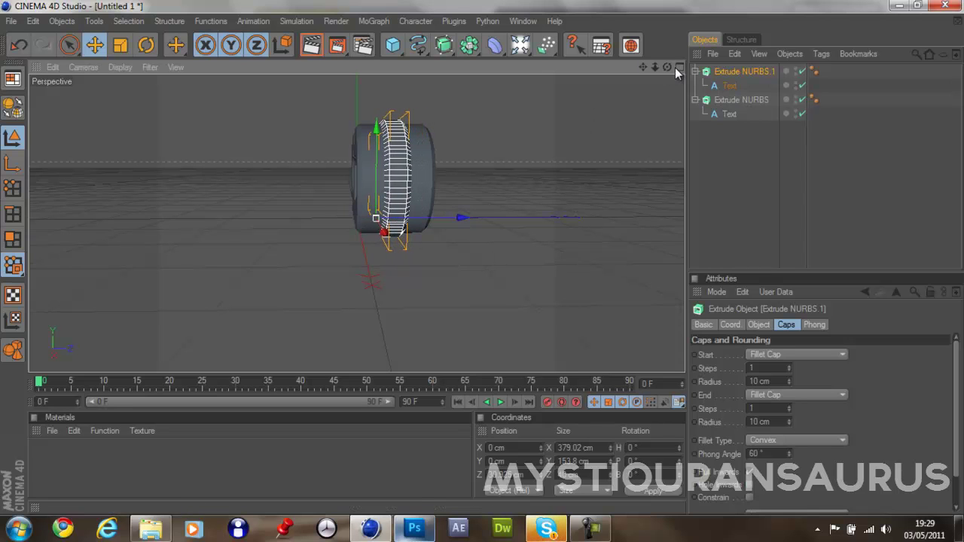
left_click_drag(667, 67, 483, 263)
left_click(482, 118)
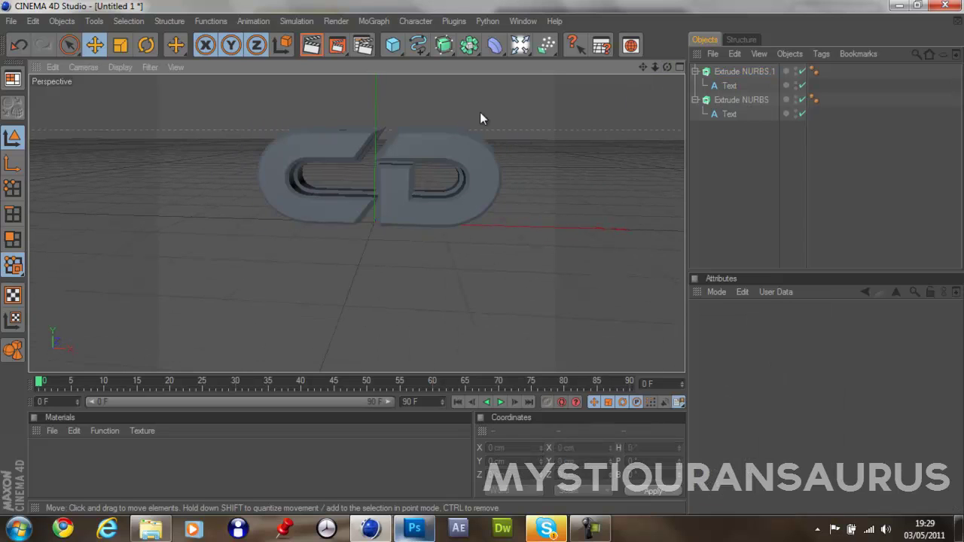
Create a new material named Mat and open it in the Material Editor
left_click(452, 198)
double_click(184, 449)
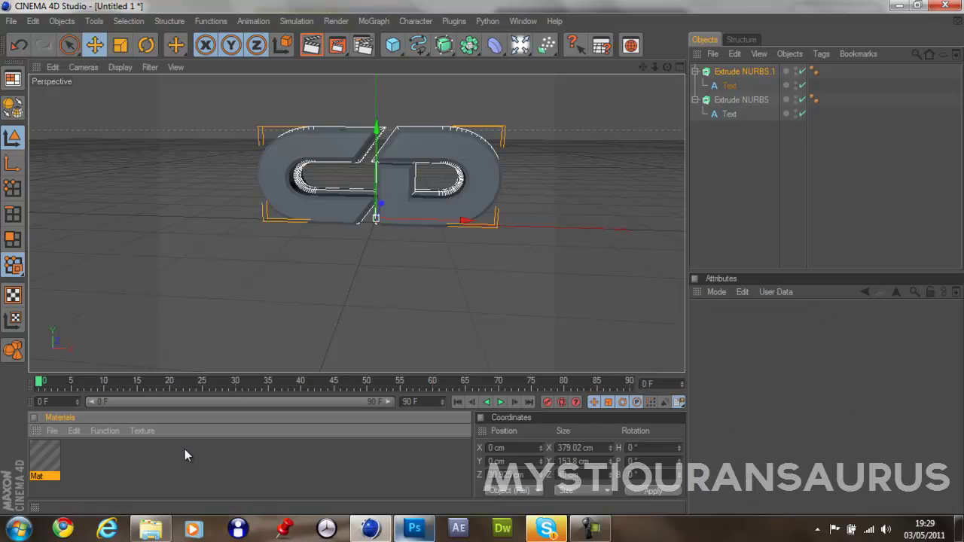
left_click(32, 460)
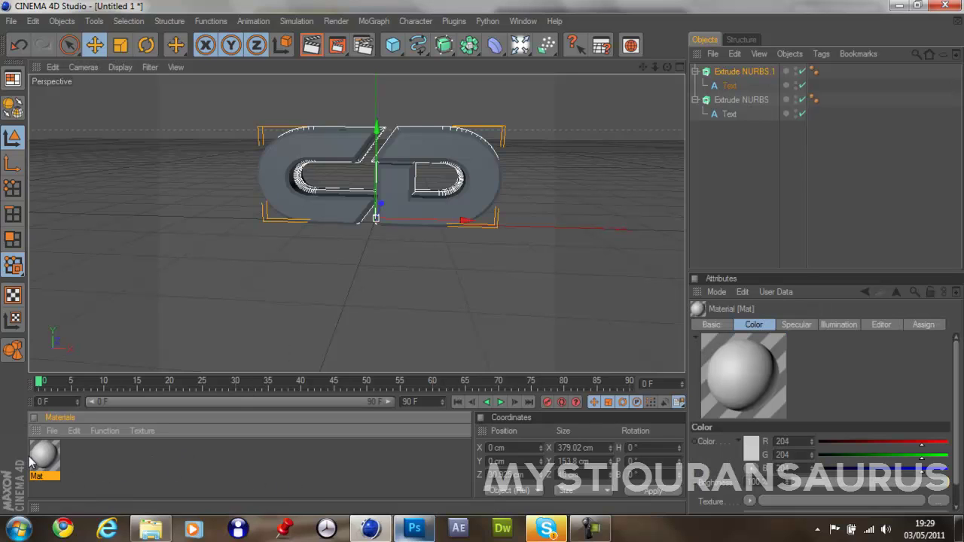
double_click(47, 460)
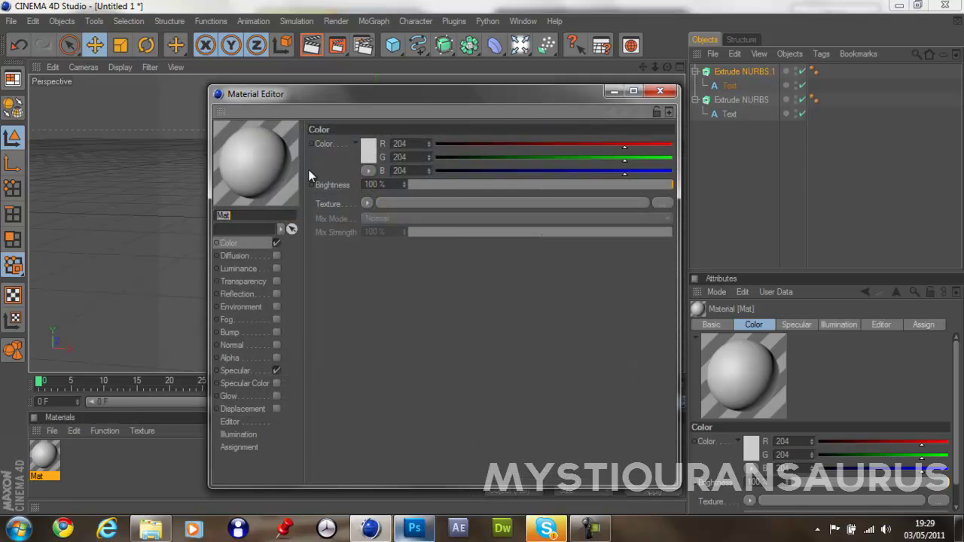
In Mat's colour chooser, zero saturation and brightness and set hue to 205°
left_click(367, 150)
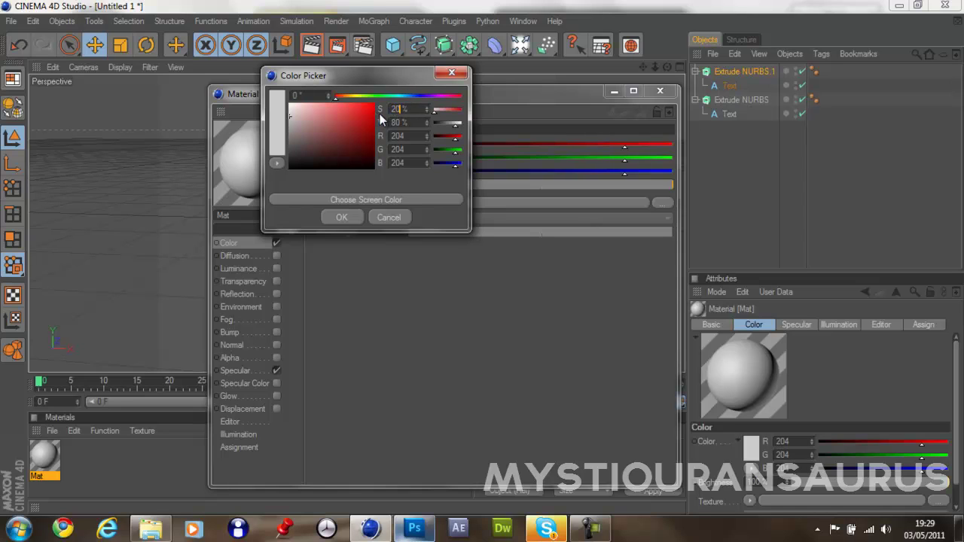
left_click(338, 136)
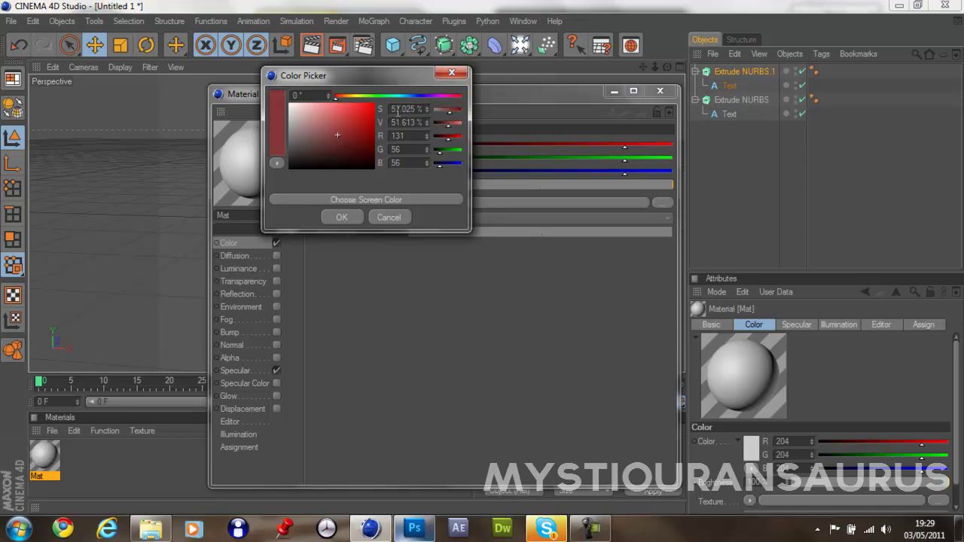
double_click(421, 108)
key("BackSpace")
type("0")
key("Return")
double_click(414, 122)
key("BackSpace")
type("0")
key("Return")
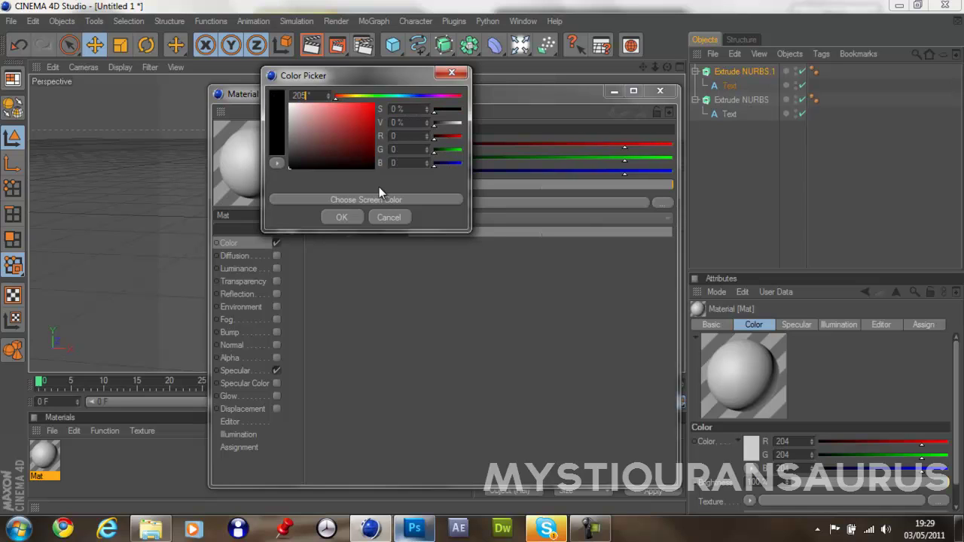
type("205")
key("Return")
Make Mat full bright blue (R0 G148 B255) and enable Reflection
left_click_drag(358, 130, 420, 70)
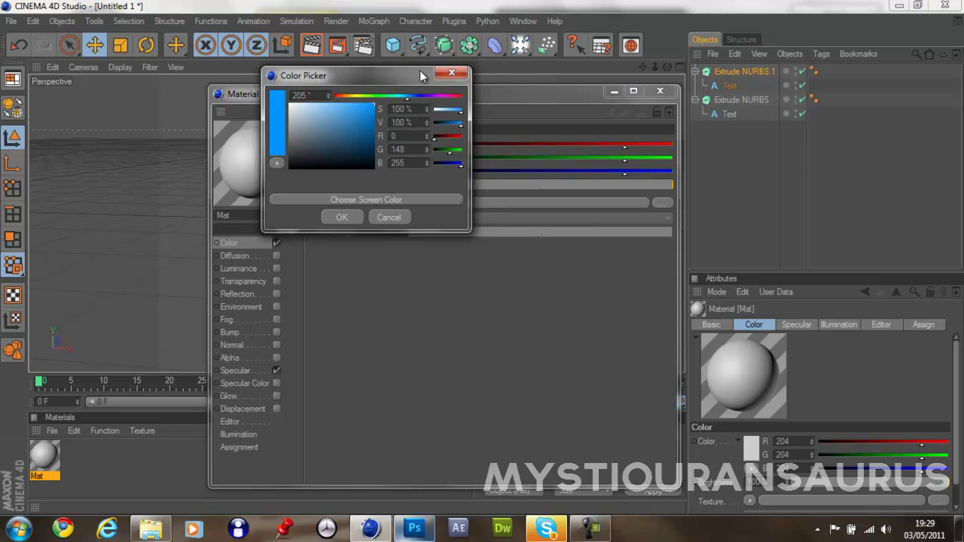
left_click(348, 216)
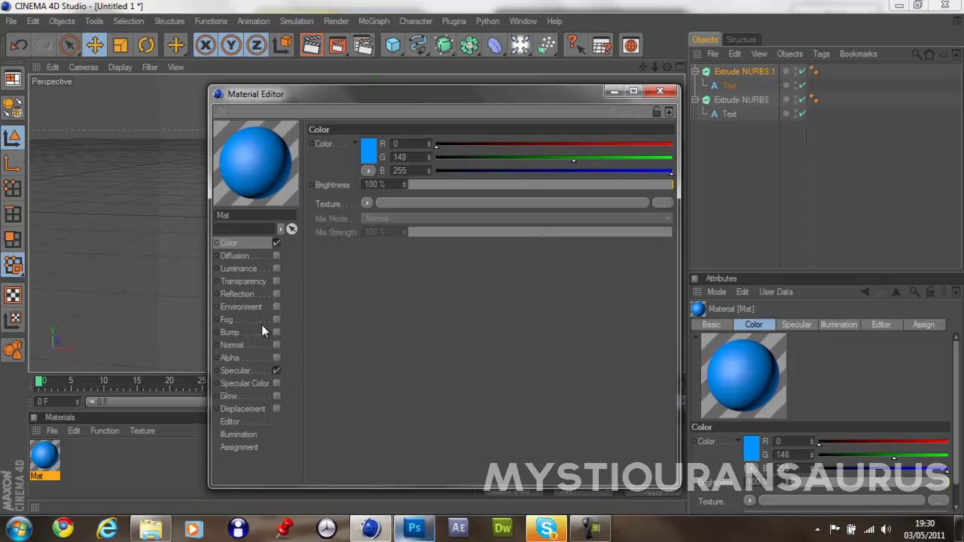
left_click(276, 293)
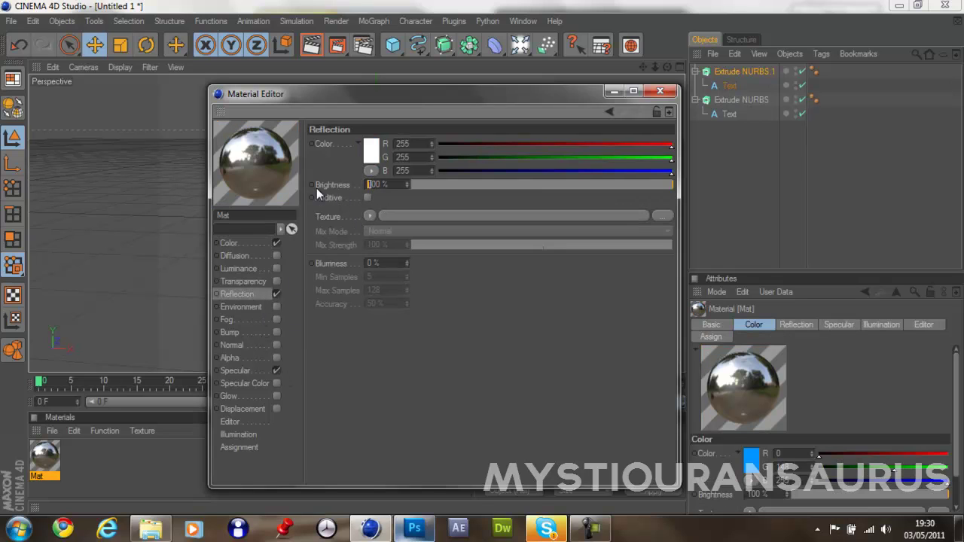
left_click(660, 91)
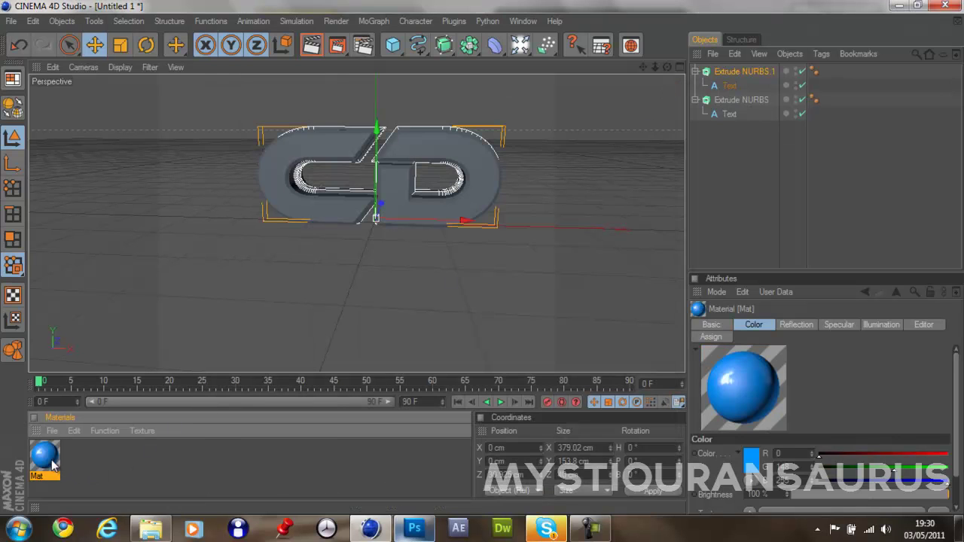
Apply blue Mat to Extrude NURBS.1 and create a second material, Mat.1
left_click_drag(51, 466, 357, 197)
left_click(512, 257)
left_click(461, 201)
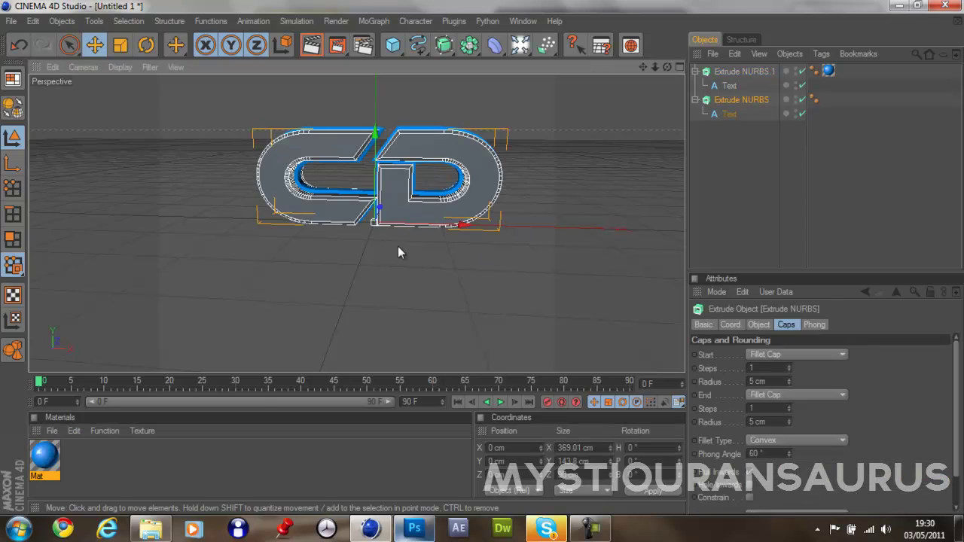
double_click(151, 462)
double_click(46, 455)
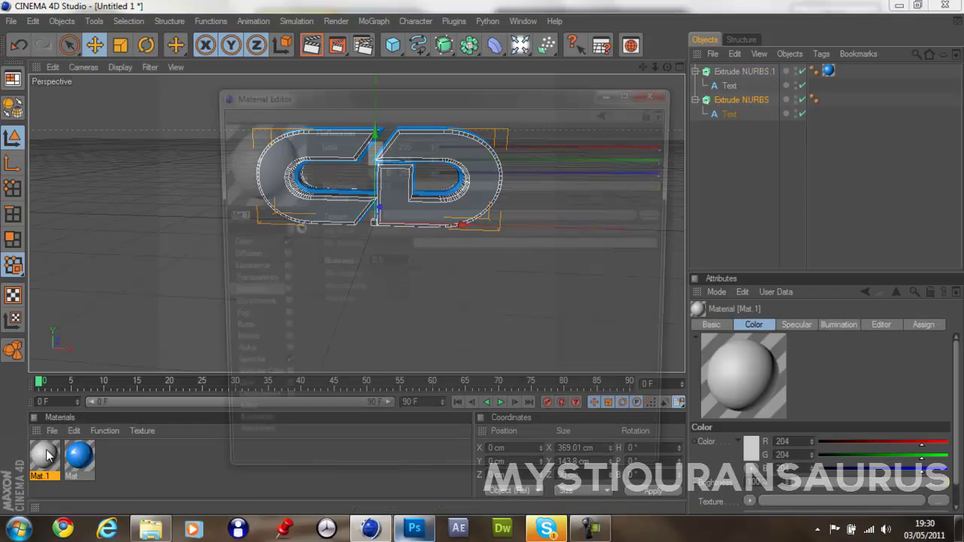
Make Mat.1 dark grey (V 25%) with reflection and apply it to Extrude NURBS
left_click(249, 243)
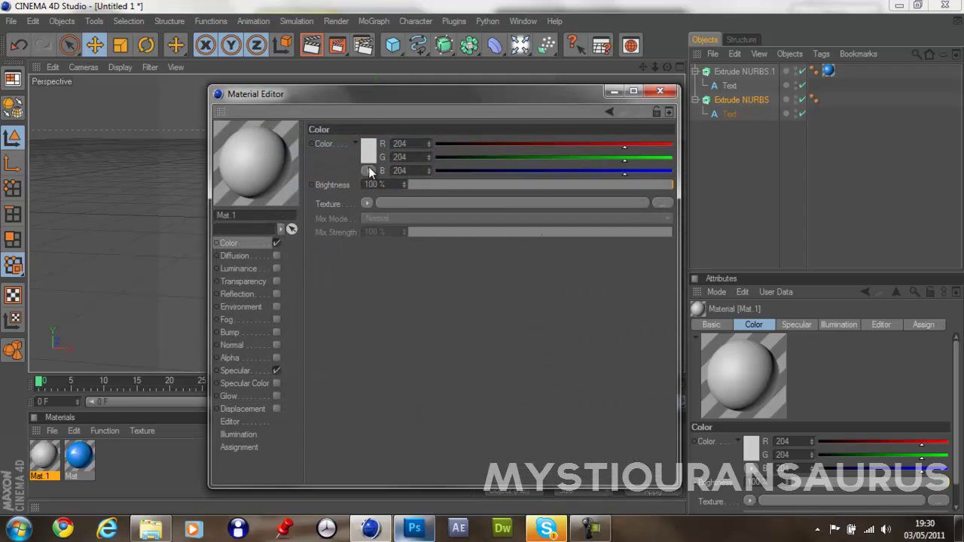
left_click(365, 150)
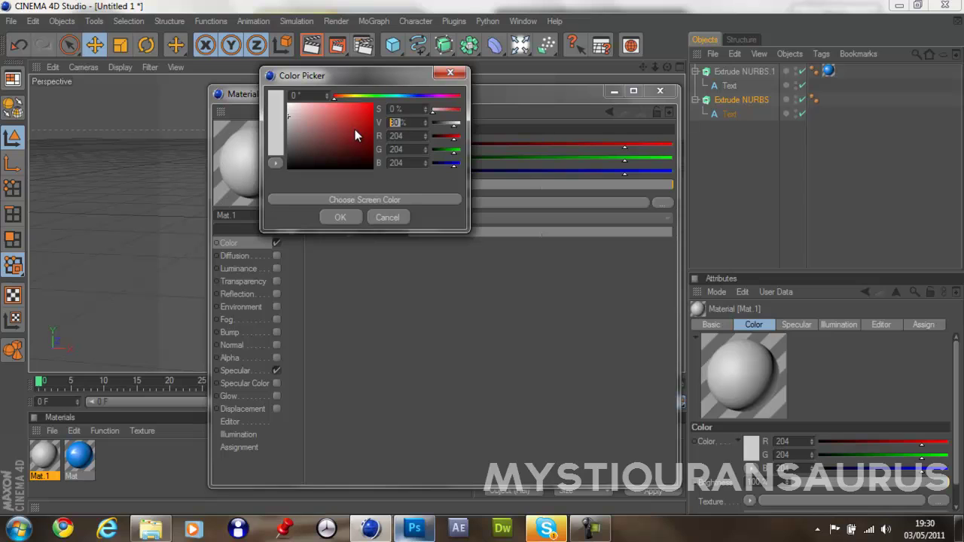
type("25")
left_click(340, 217)
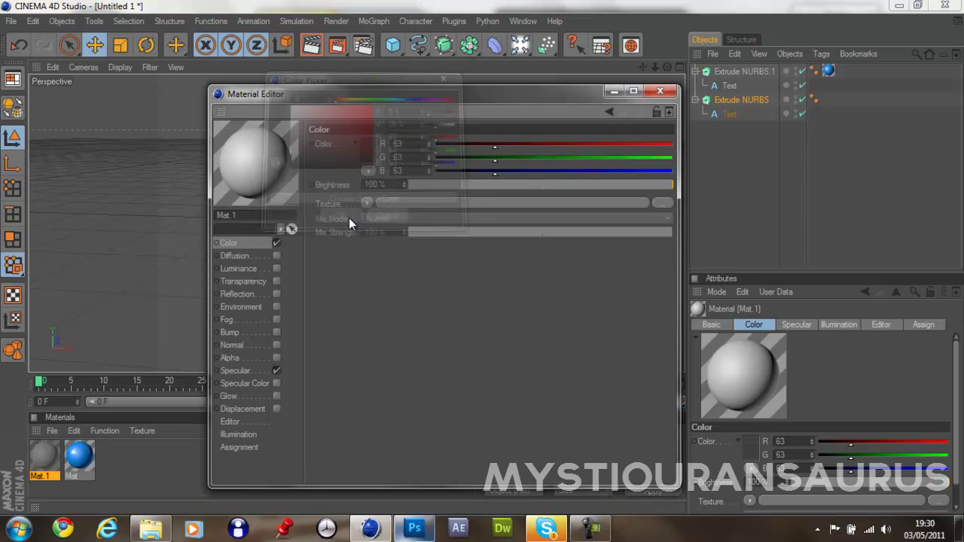
left_click(278, 295)
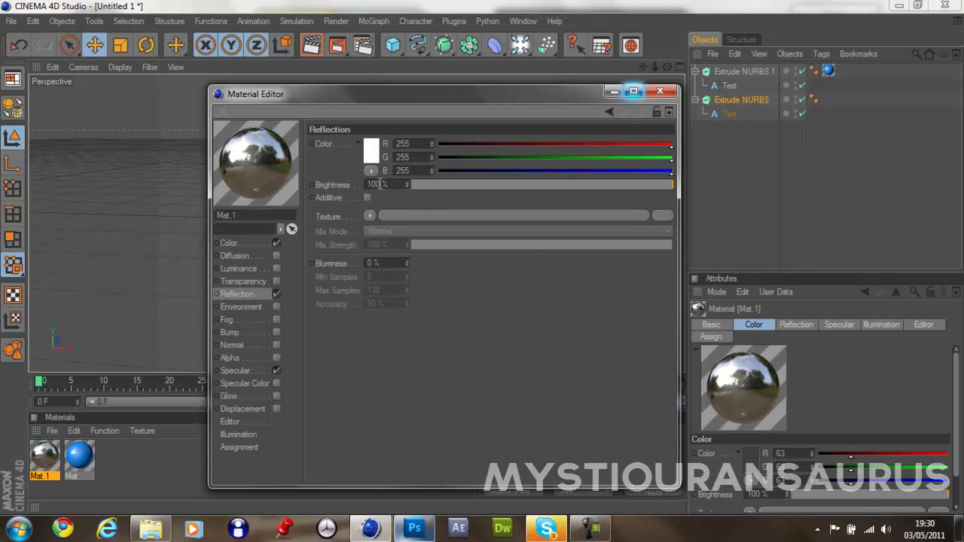
left_click(659, 91)
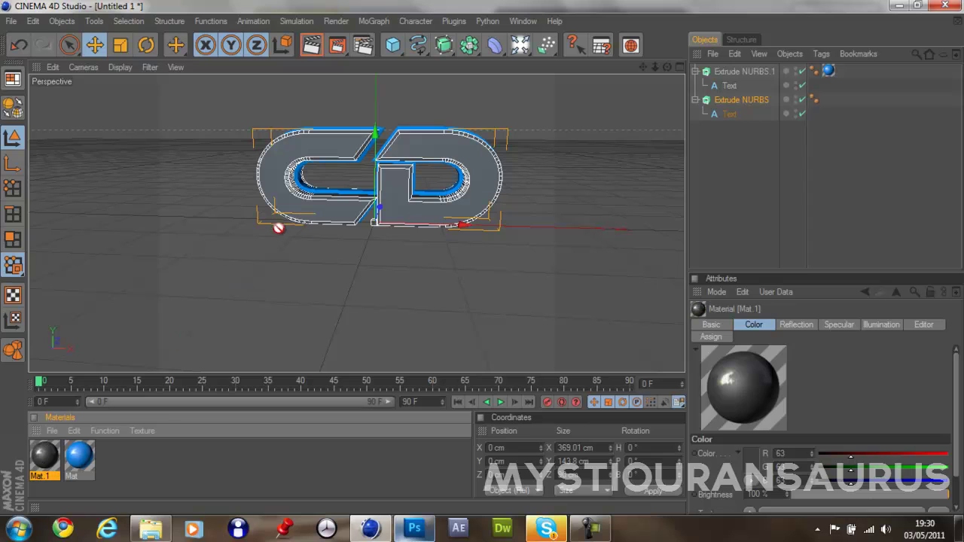
left_click_drag(45, 455, 325, 214)
left_click(565, 269)
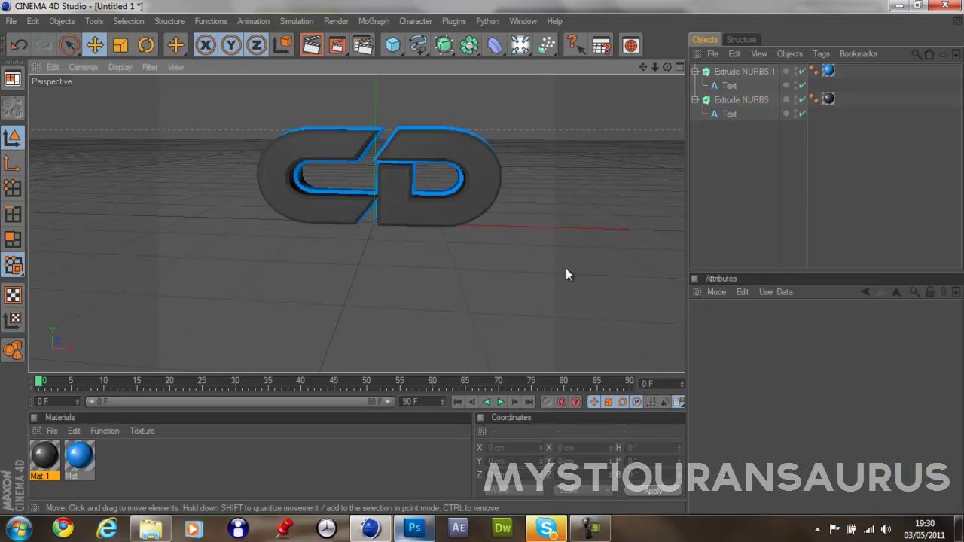
Test-render the CD logo, adjust the camera angle, then render it to the Picture Viewer
mouse_move(486, 258)
left_mouse_down("alt")
mouse_move(473, 269)
mouse_move(495, 254)
mouse_move(477, 266)
mouse_move(488, 262)
left_mouse_up("alt")
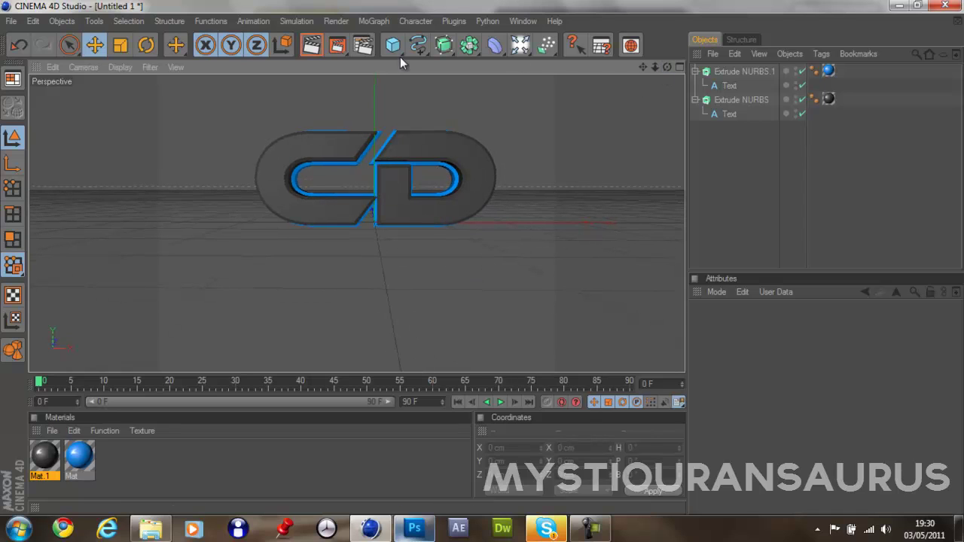
left_click(337, 44)
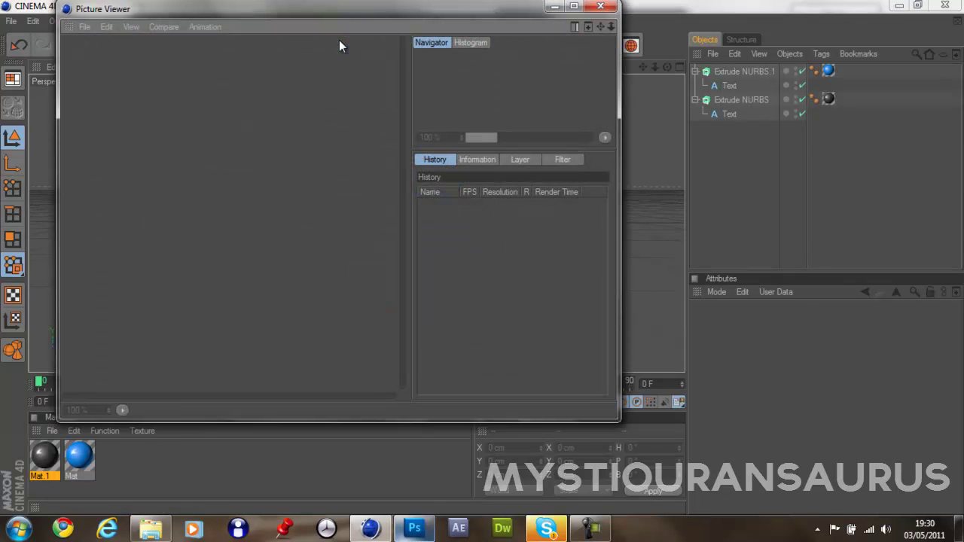
left_click(600, 7)
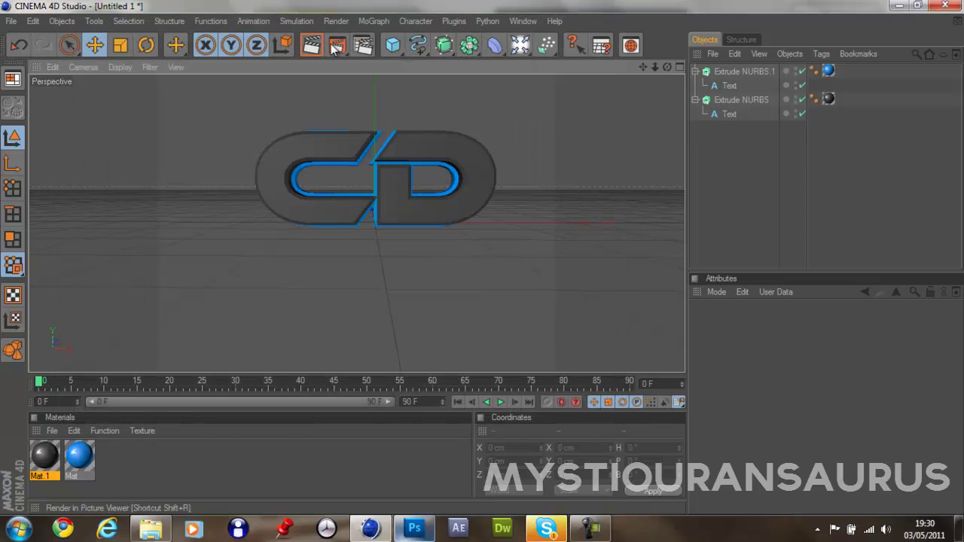
left_click(314, 45)
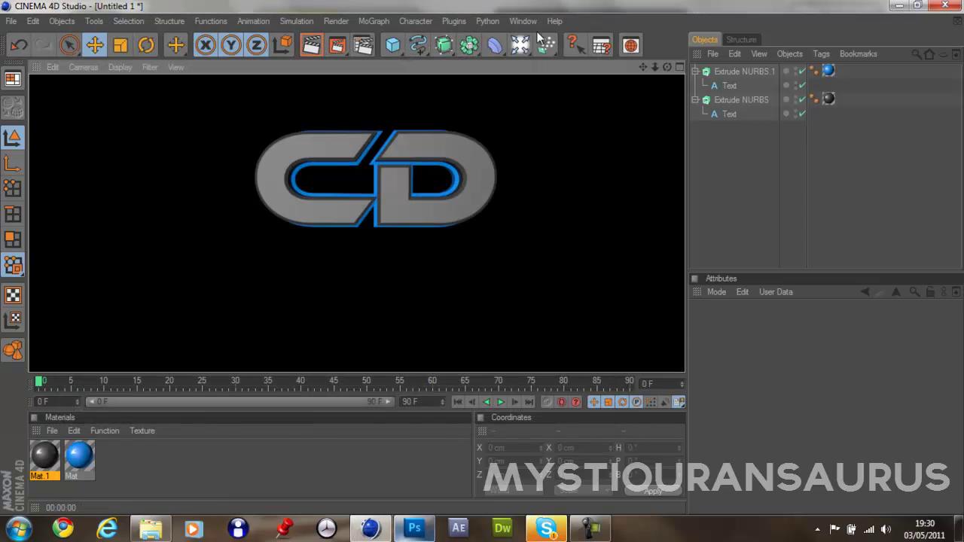
left_click_drag(641, 65, 486, 257)
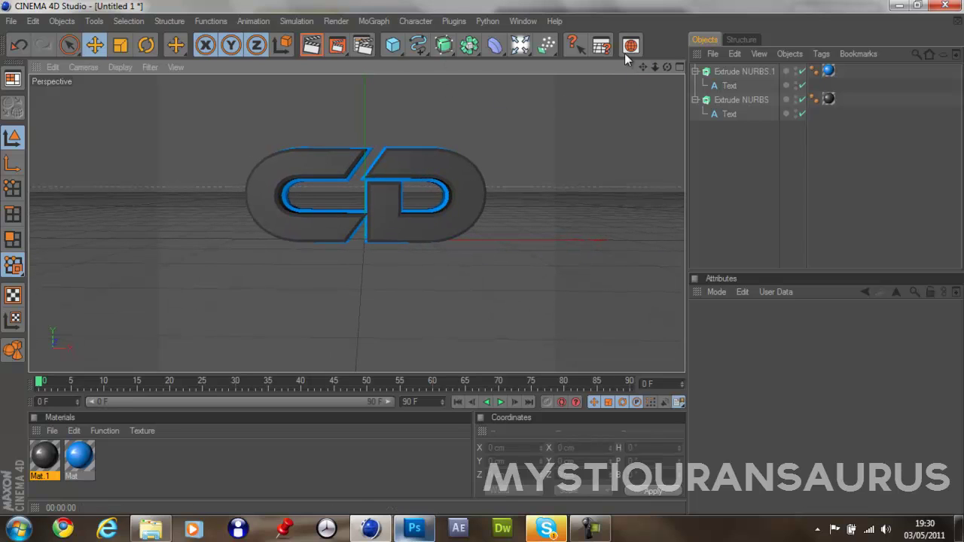
left_click_drag(642, 67, 482, 257)
left_click(336, 45)
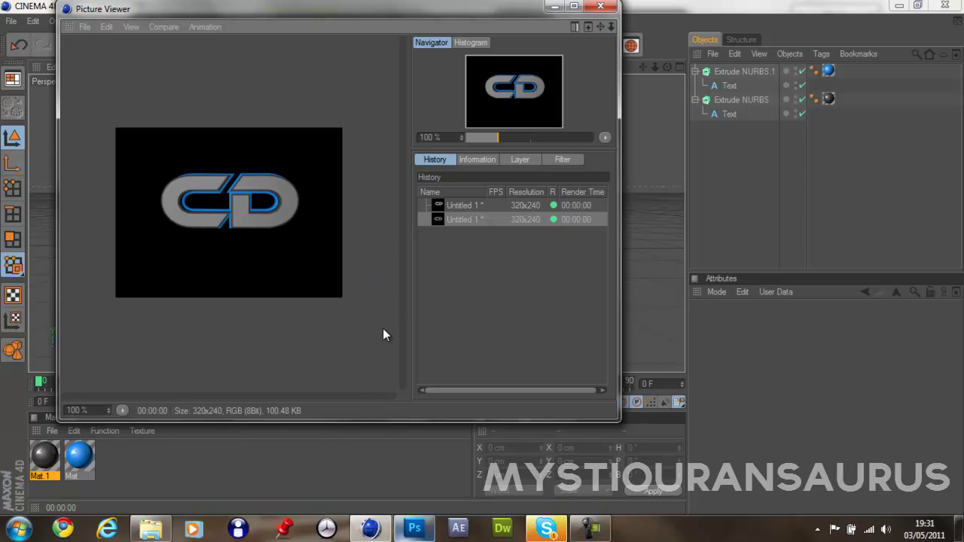
Save the Picture Viewer render as a PNG file named 'title' in My Documents
left_click(81, 30)
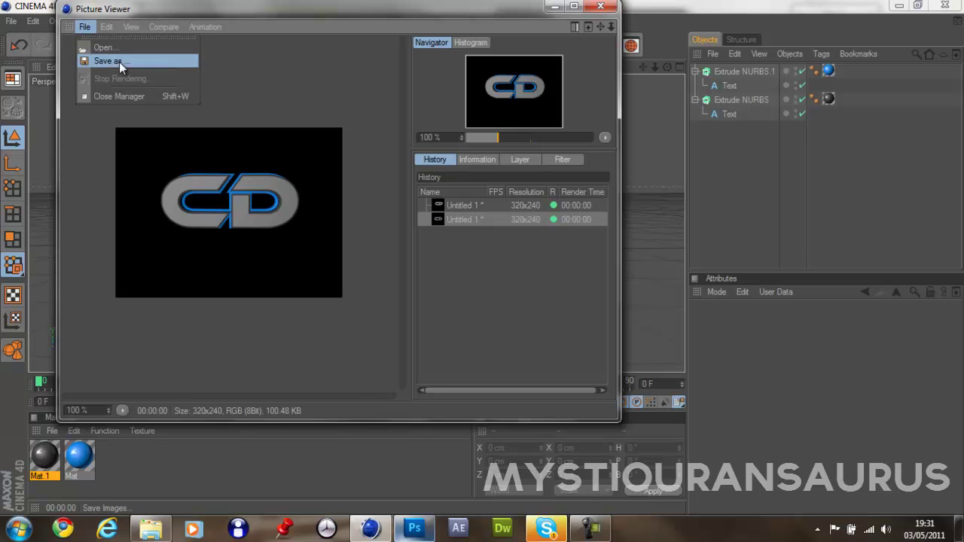
left_click(119, 62)
left_click(114, 43)
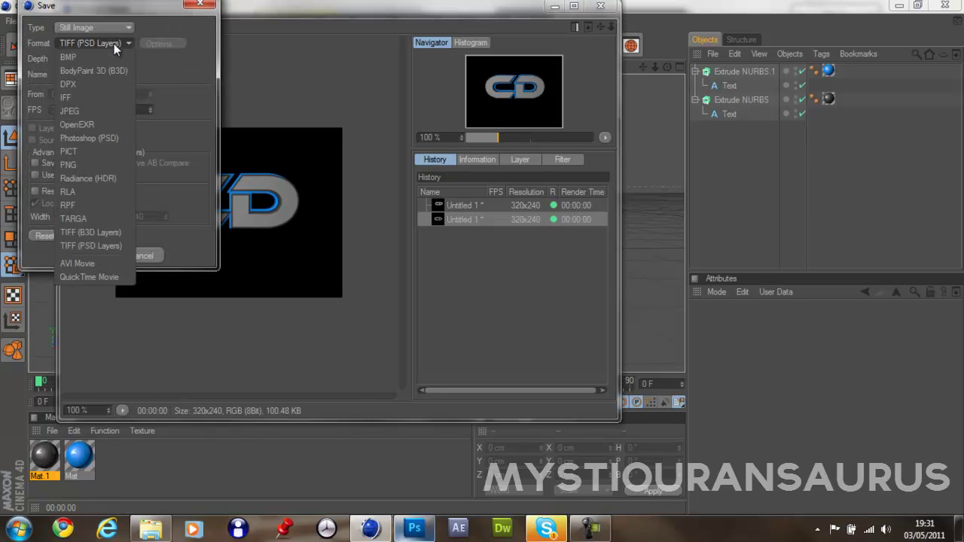
left_click(96, 164)
left_click(100, 254)
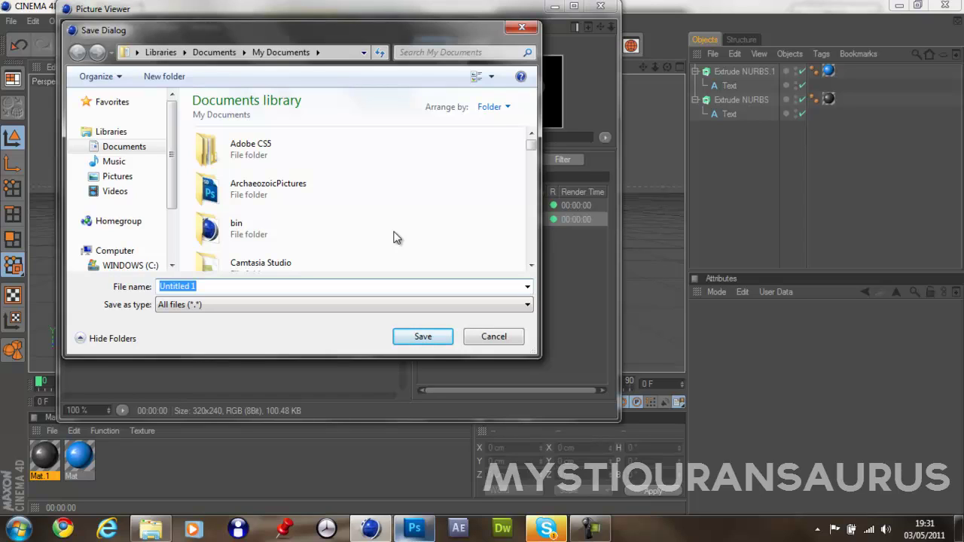
type("ti")
key("Return")
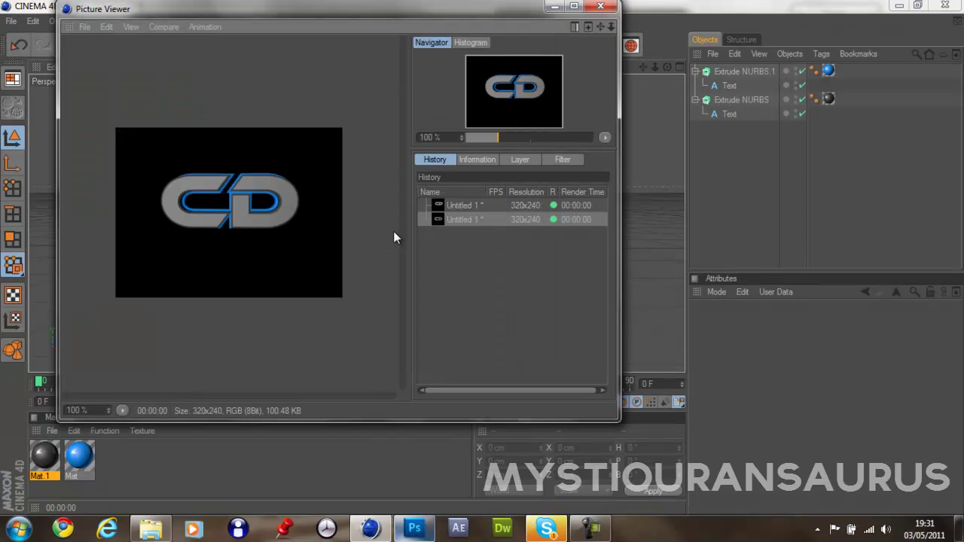
In Photoshop, create a new 500x500 document and unlock its background as a layer named Background
left_click(415, 528)
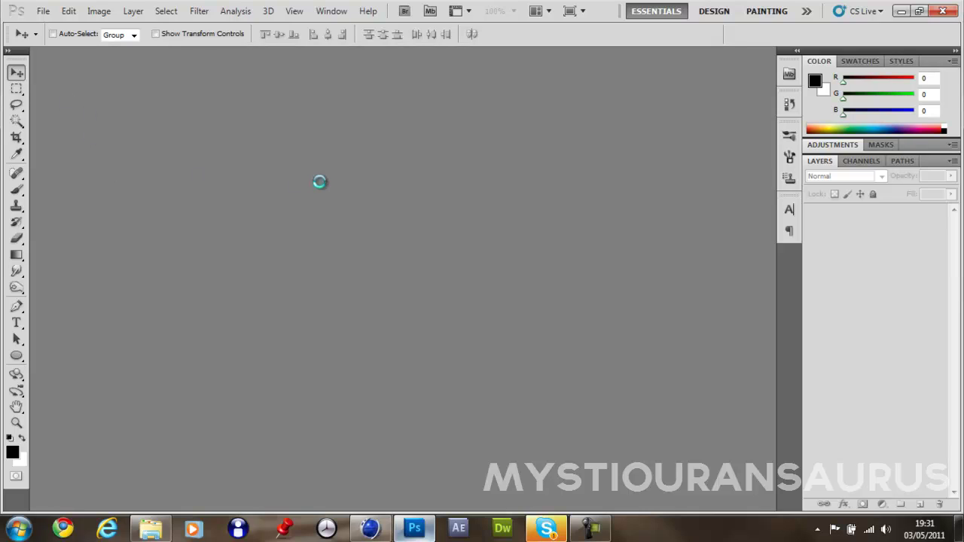
key("ctrl+n")
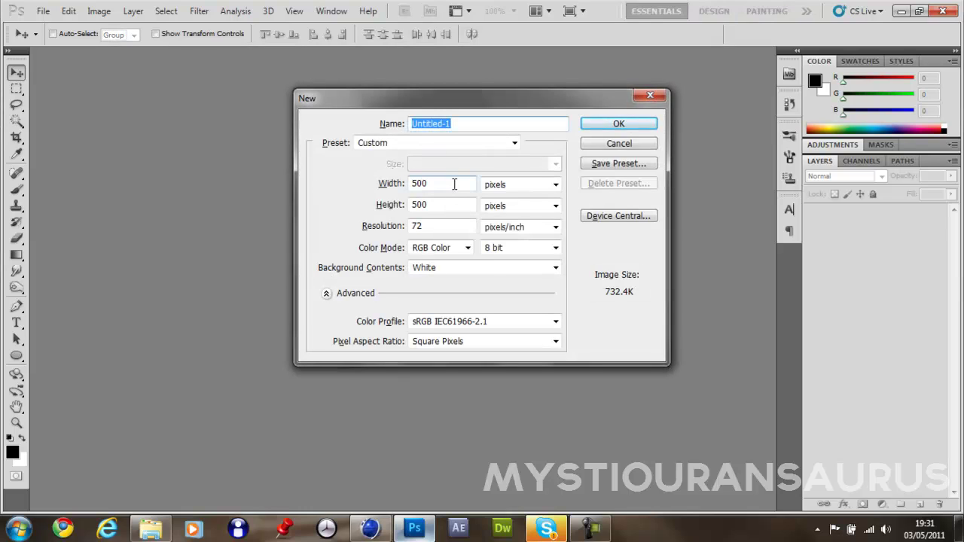
left_click(610, 124)
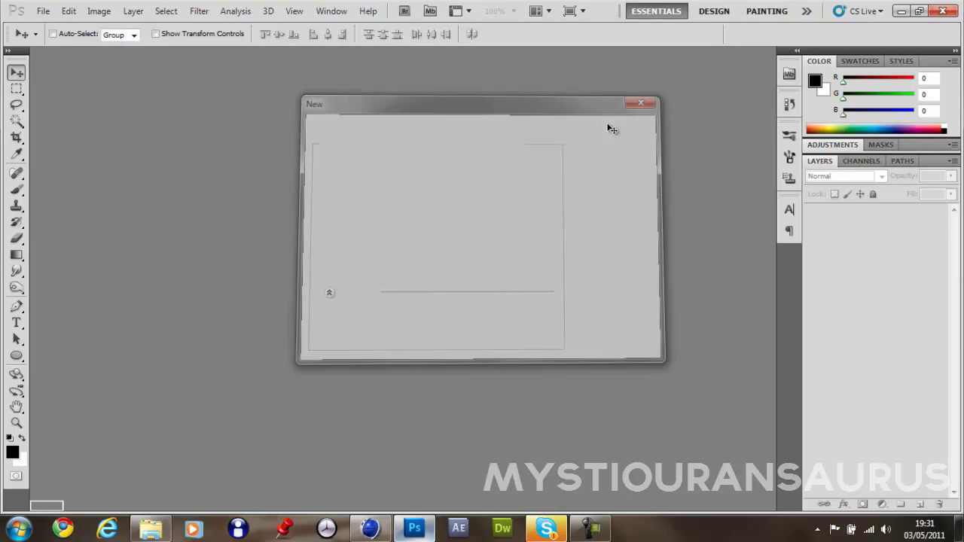
double_click(854, 225)
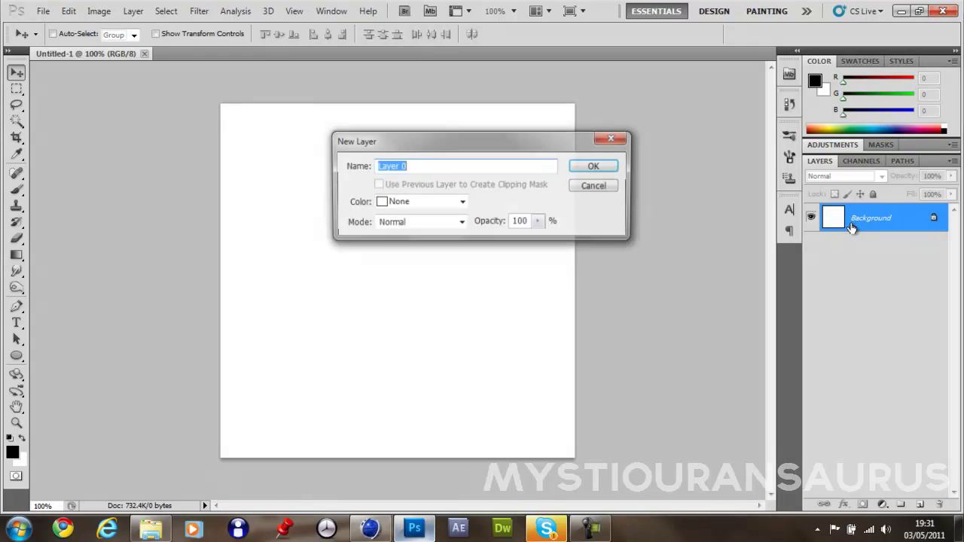
type("Background")
key("Return")
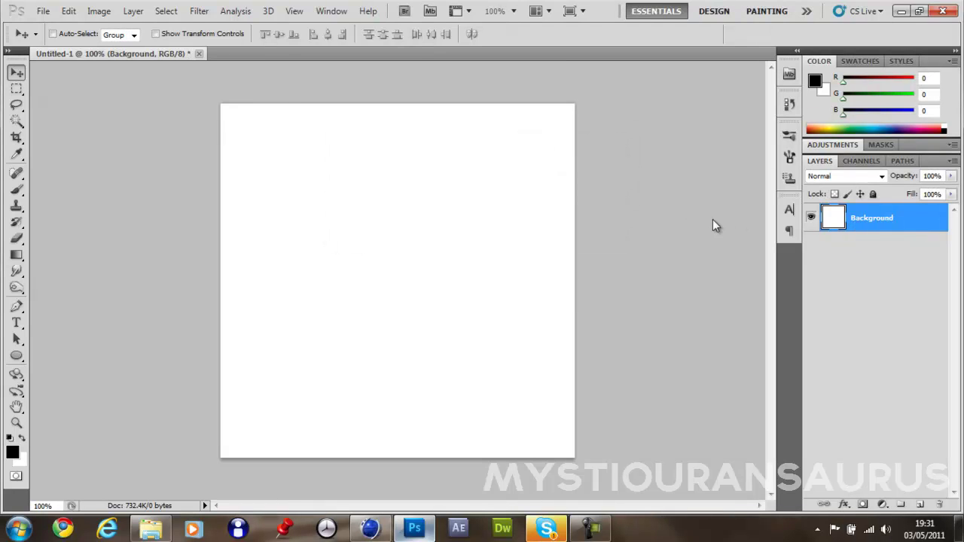
Fill the Background layer with solid black
left_click_drag(581, 147, 476, 239)
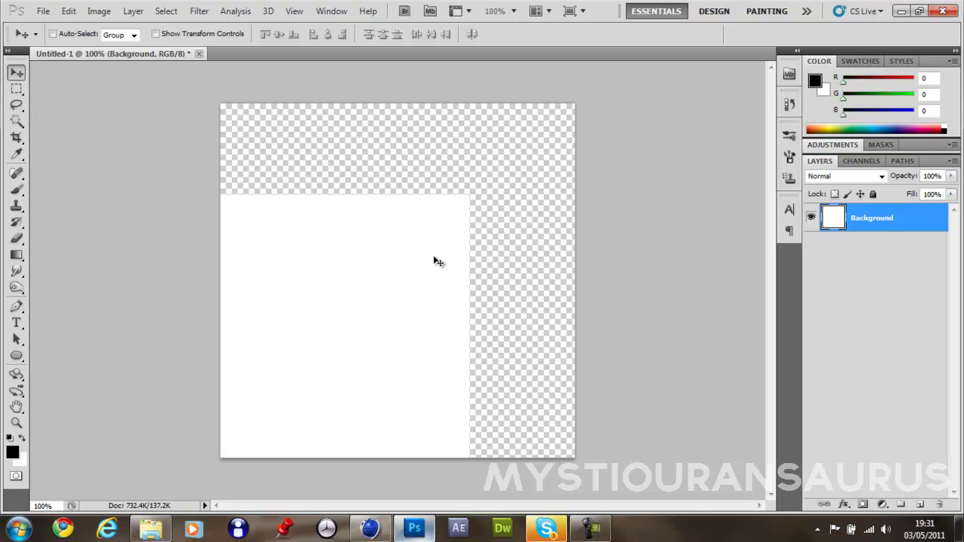
key("ctrl+z")
key("ctrl+o")
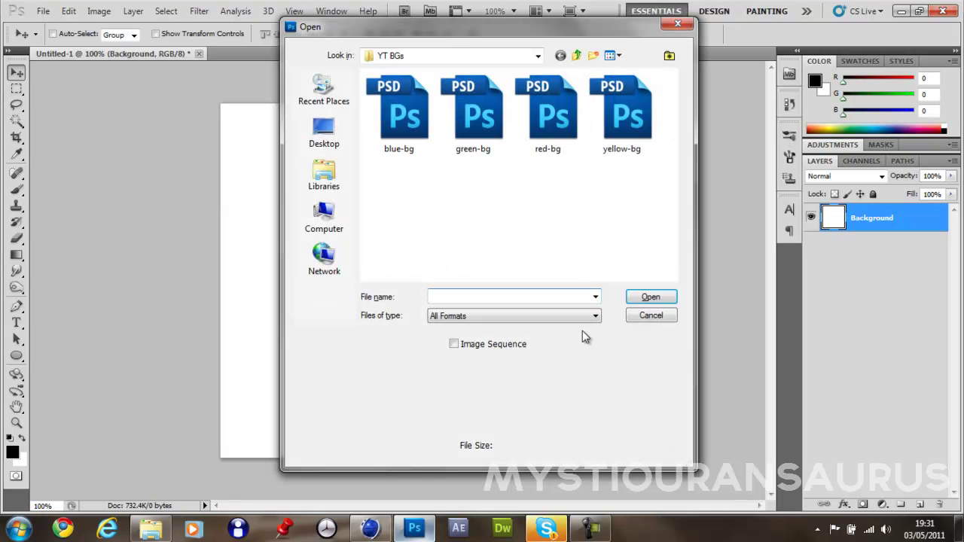
left_click(646, 315)
key("alt+BackSpace")
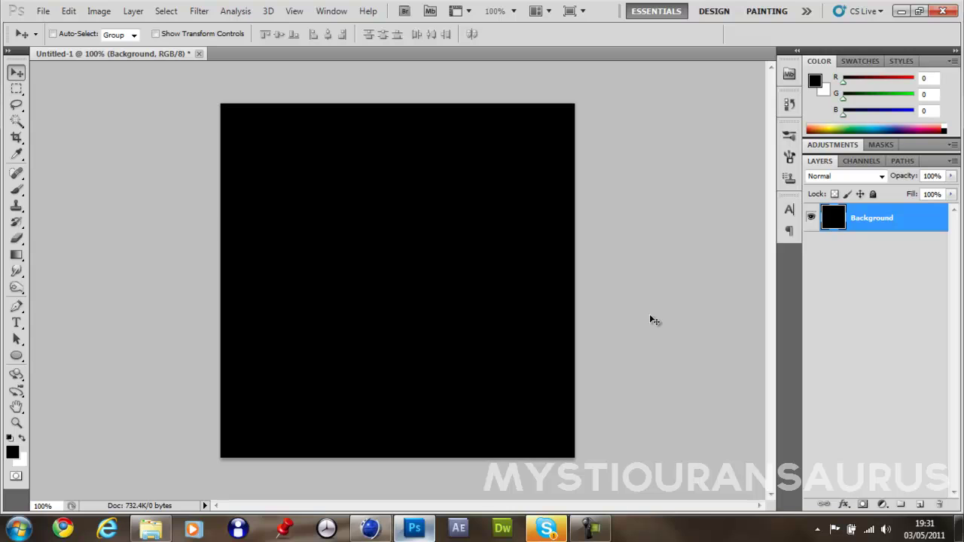
Fill the canvas with the deep blue foreground colour #00599d
left_click(12, 452)
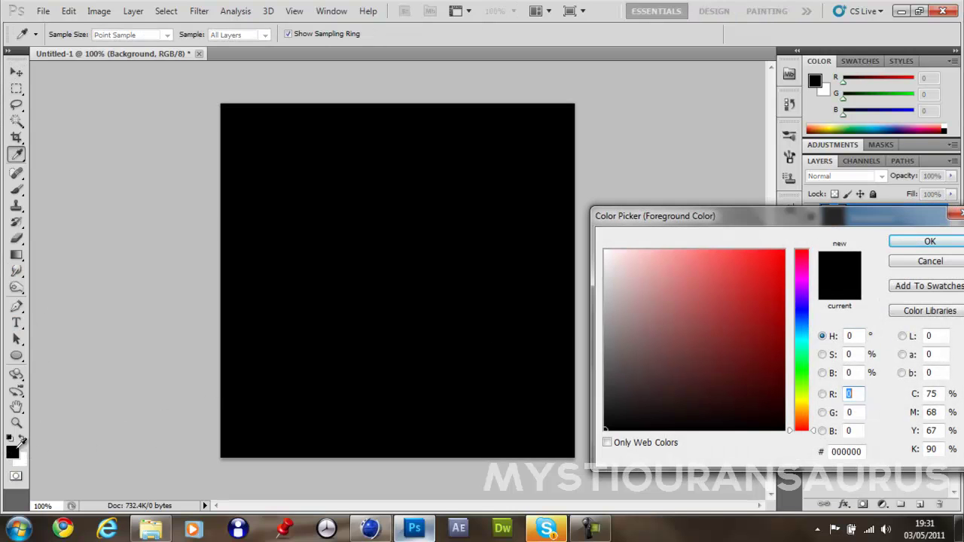
left_click(801, 326)
left_click(783, 341)
mouse_move(829, 339)
left_mouse_down()
mouse_move(867, 246)
mouse_move(885, 320)
left_mouse_up()
left_click(931, 248)
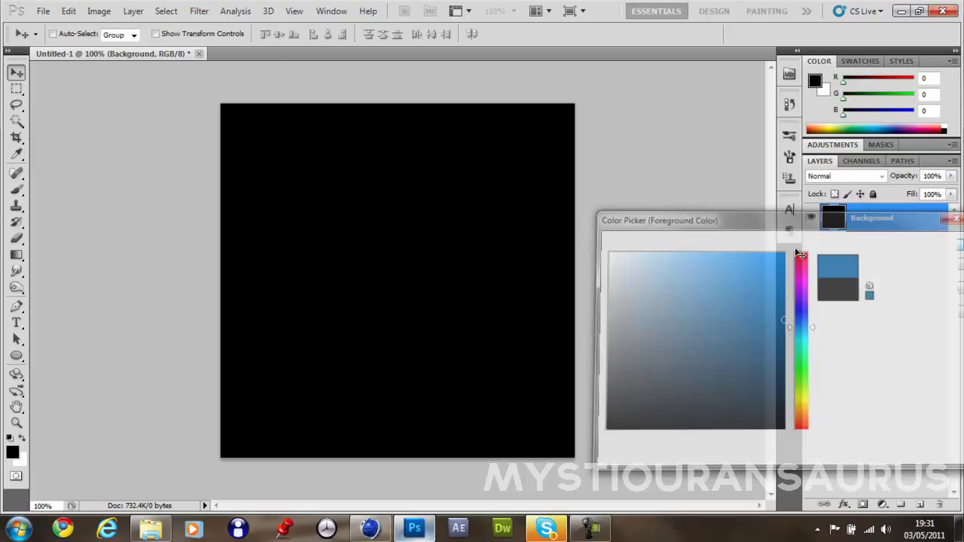
key("alt+BackSpace")
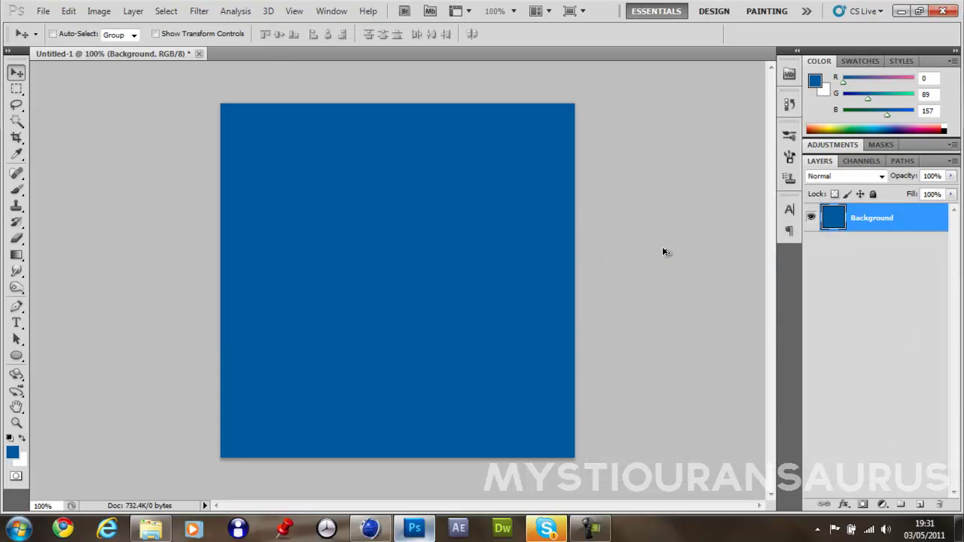
Apply a tall Lighting Effects spotlight so the blue fades to near-black at the bottom
left_click(197, 12)
mouse_move(343, 217)
left_click(386, 260)
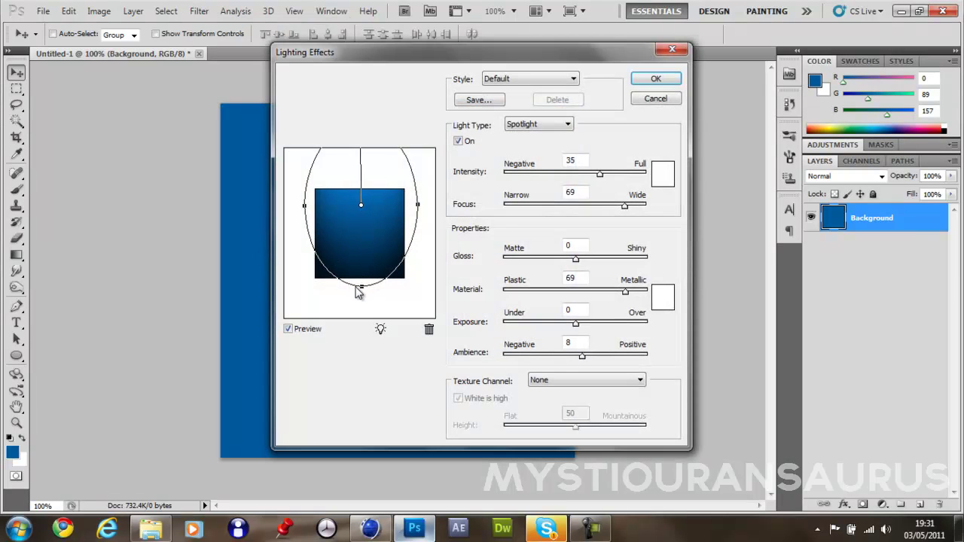
left_click_drag(362, 290, 358, 153)
left_click_drag(360, 203, 361, 233)
left_click_drag(370, 295, 361, 134)
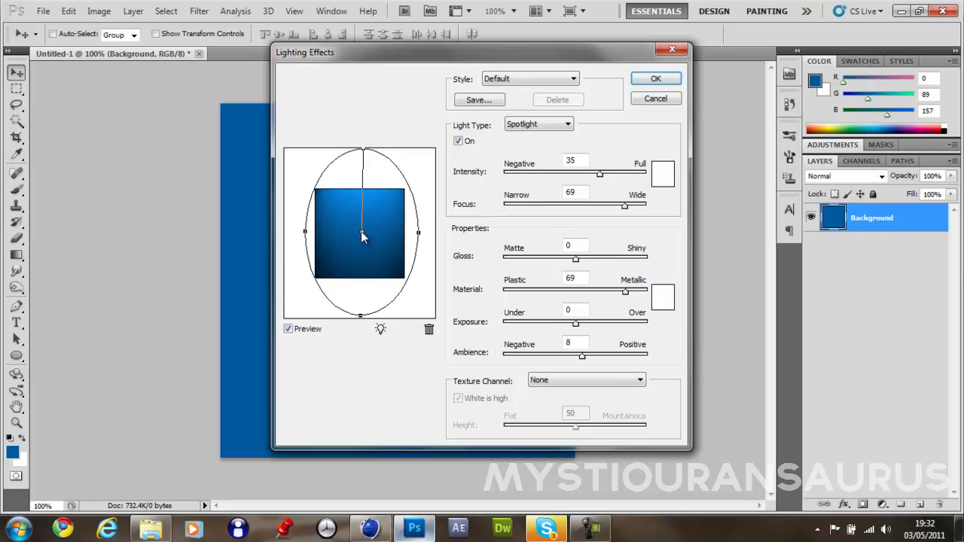
left_click_drag(361, 212, 361, 203)
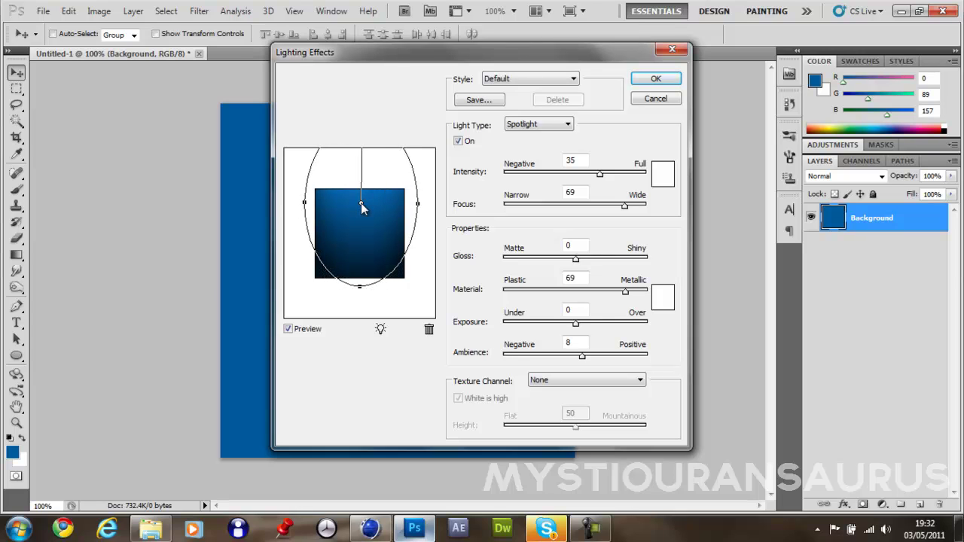
left_click(642, 78)
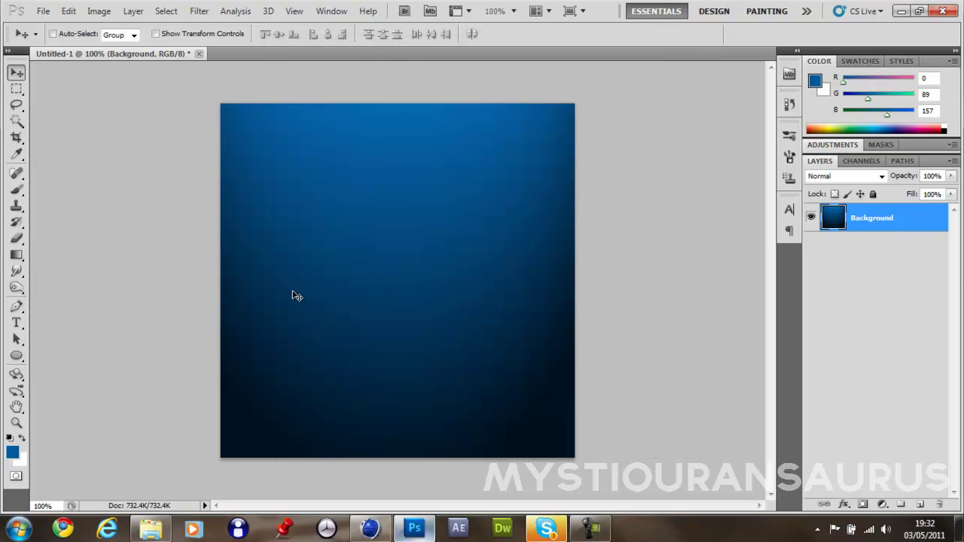
Open title preset.png from the My Documents folder
key("ctrl+o")
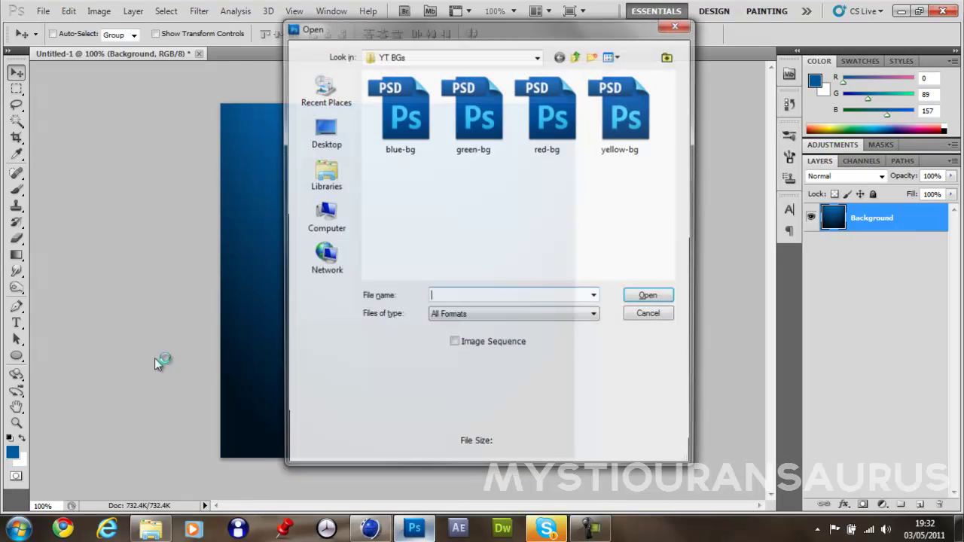
left_click(580, 58)
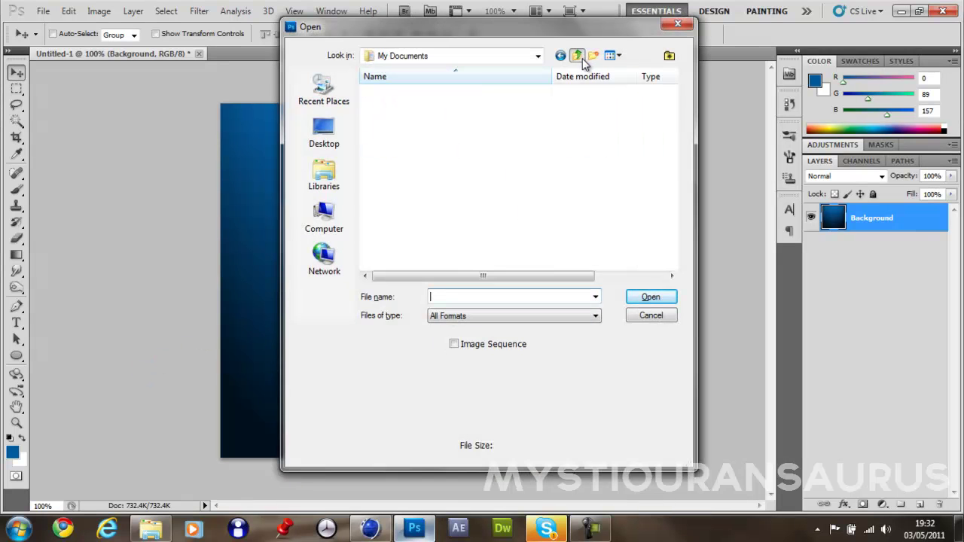
left_click(580, 58)
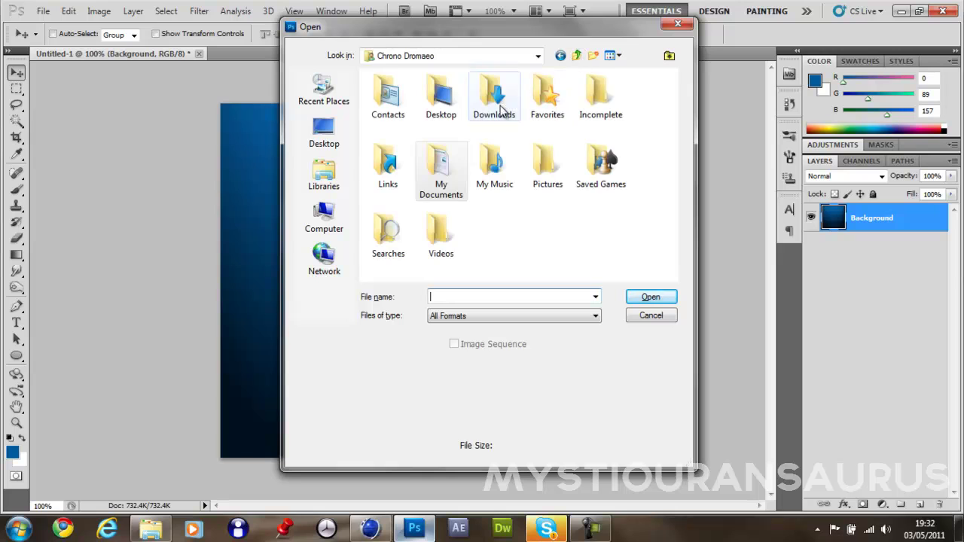
double_click(439, 162)
scroll(487, 243, "down", 7)
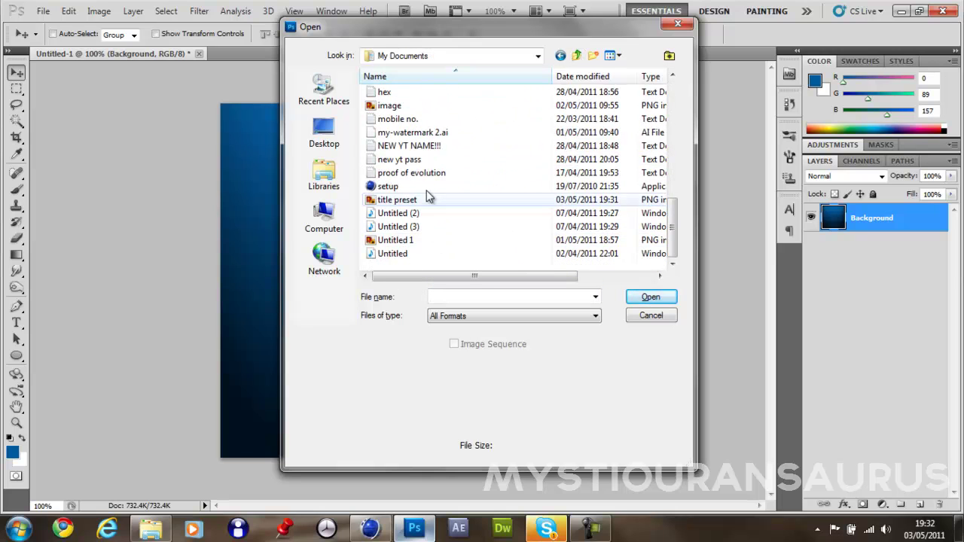
double_click(427, 200)
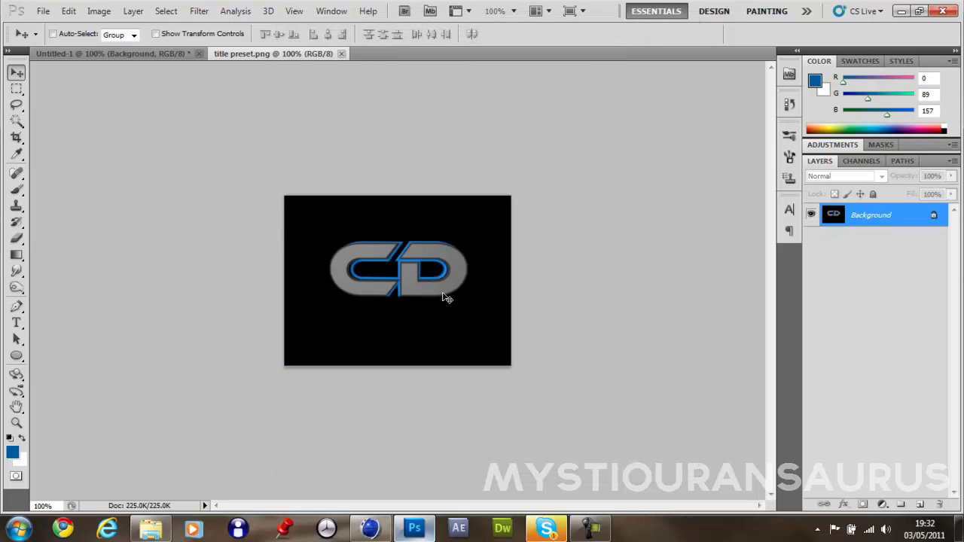
Trial-place the logo in Untitled-1 at double size, then undo to remove it
left_click_drag(151, 59, 420, 286)
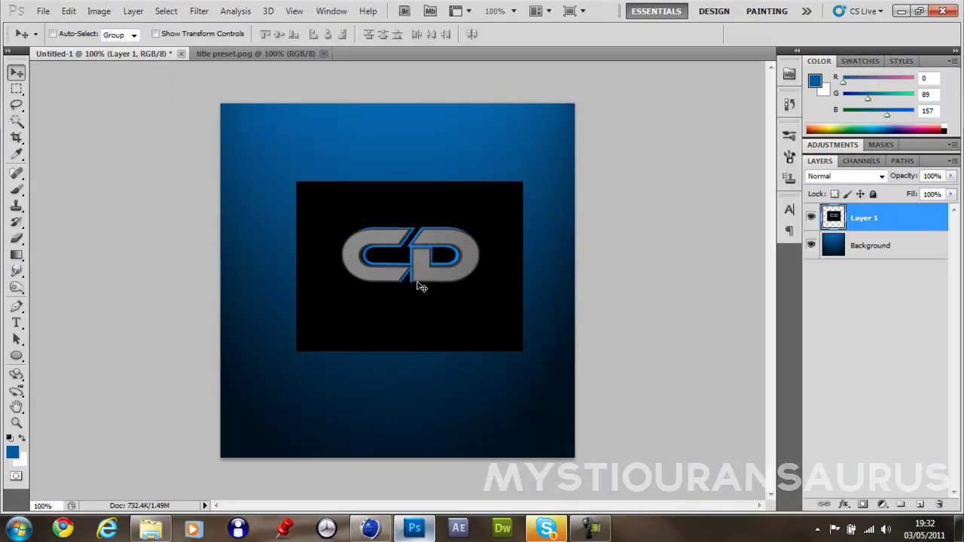
key("ctrl+t")
left_click_drag(525, 184, 641, 90, "alt+shift")
left_click_drag(502, 204, 488, 242)
key("Return")
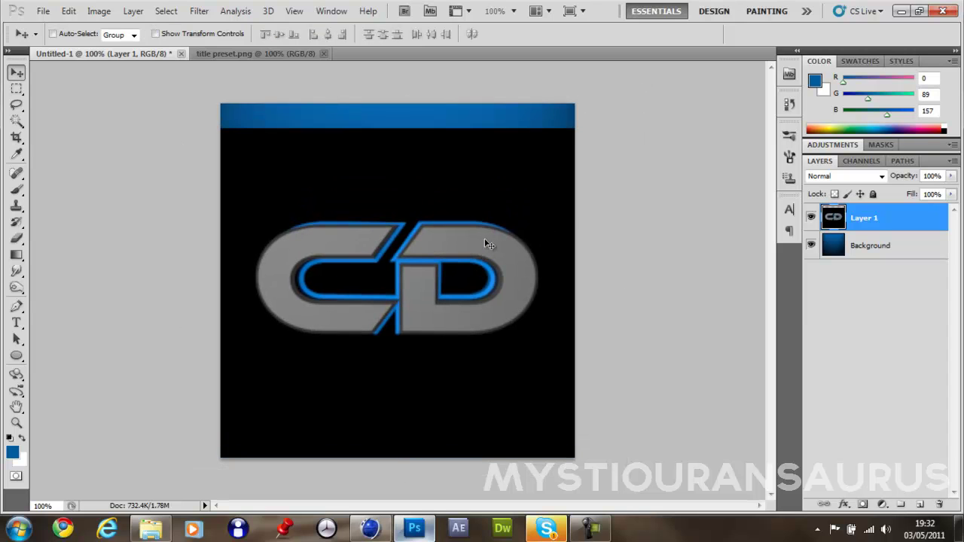
key("ctrl+alt+z")
key("ctrl+alt+z")
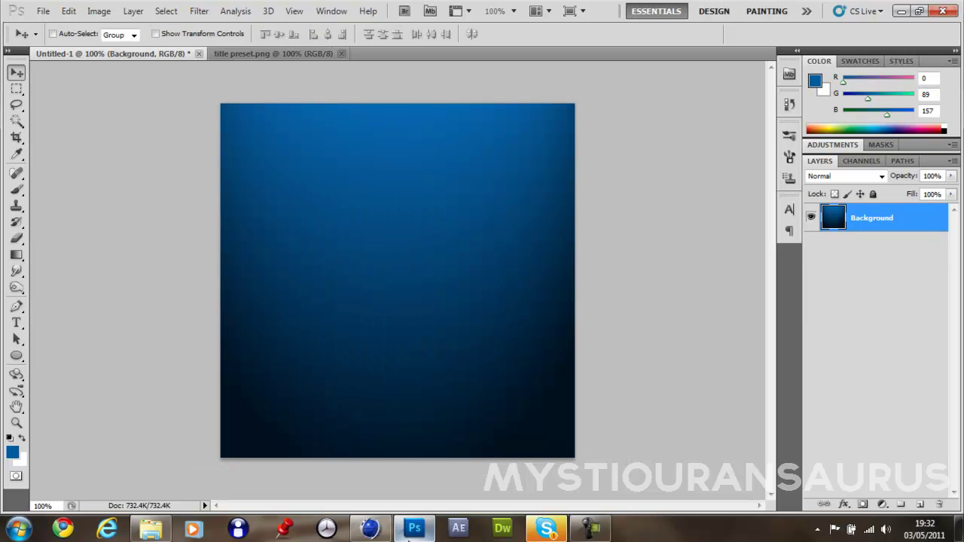
Set the Cinema 4D render output width and height to 500 pixels
left_click(369, 527)
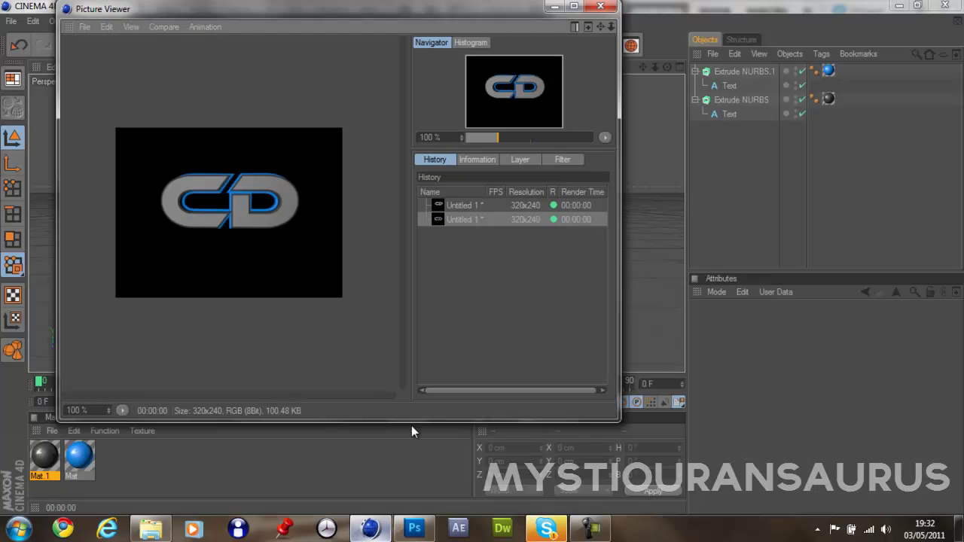
left_click(600, 6)
left_click(363, 45)
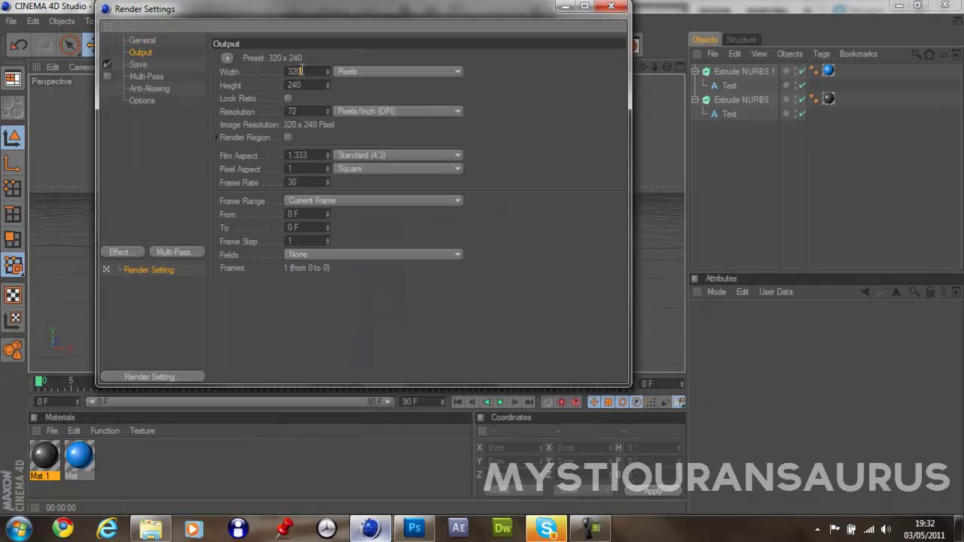
type("500")
key("Tab")
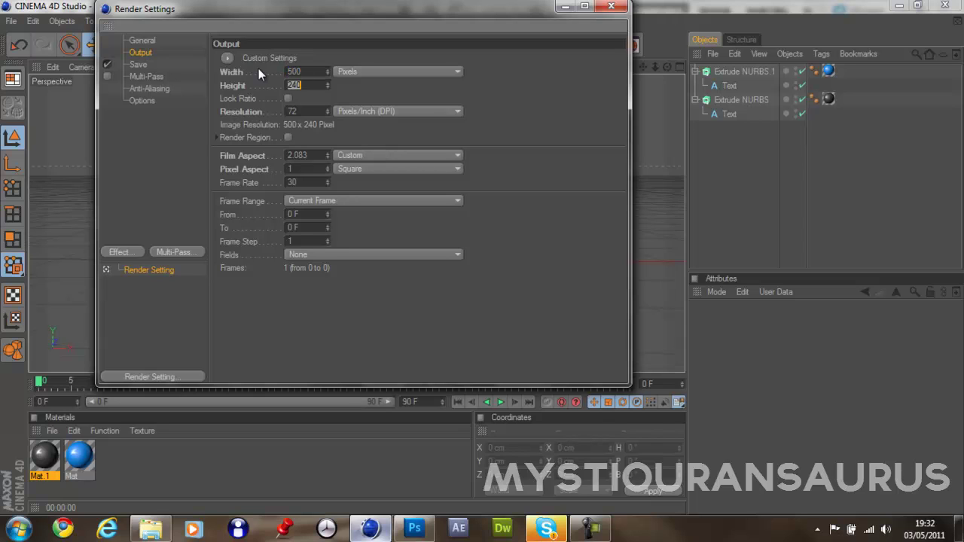
type("500")
left_click(611, 6)
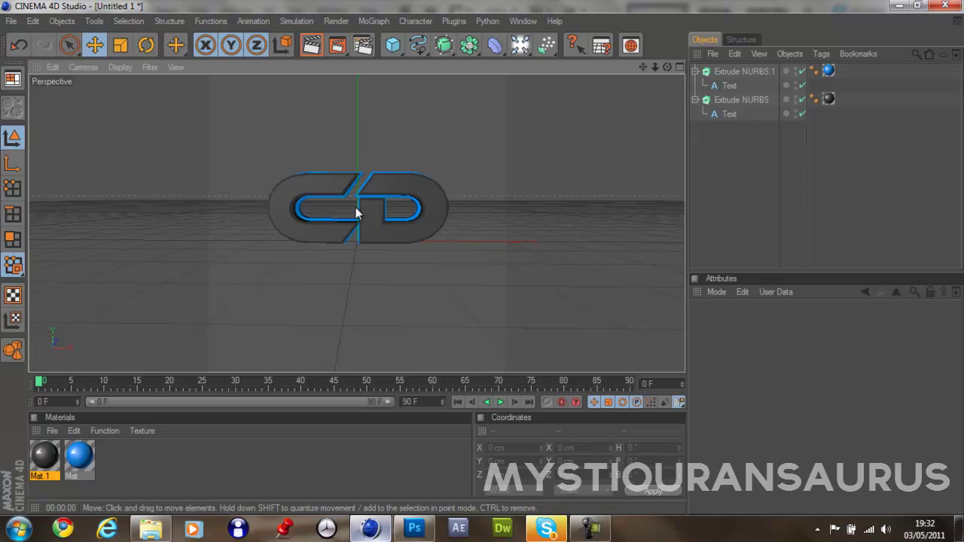
Reframe the viewport around the CD logo, test-rendering three times until it fits
scroll(357, 213, "up", 5)
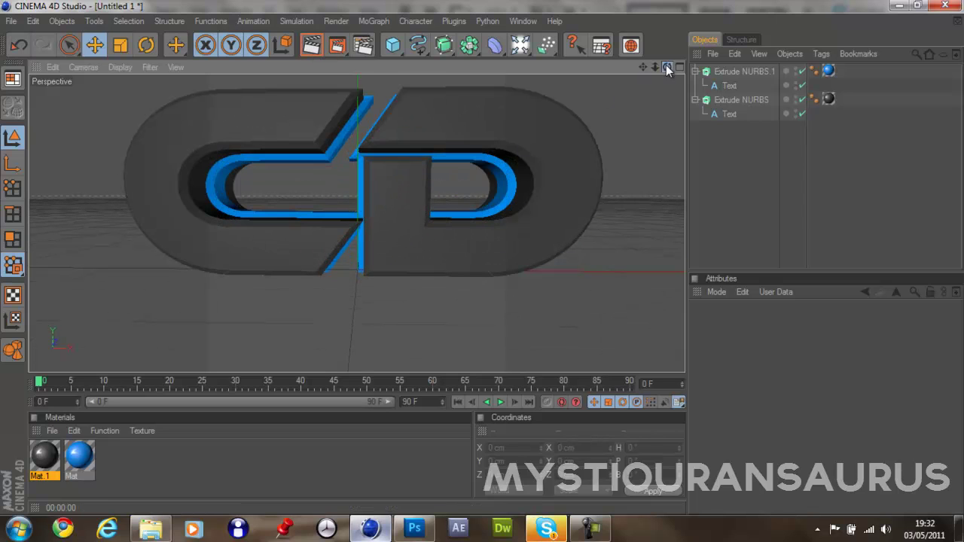
left_click_drag(483, 257, 482, 254, "alt")
left_click_drag(645, 67, 482, 256)
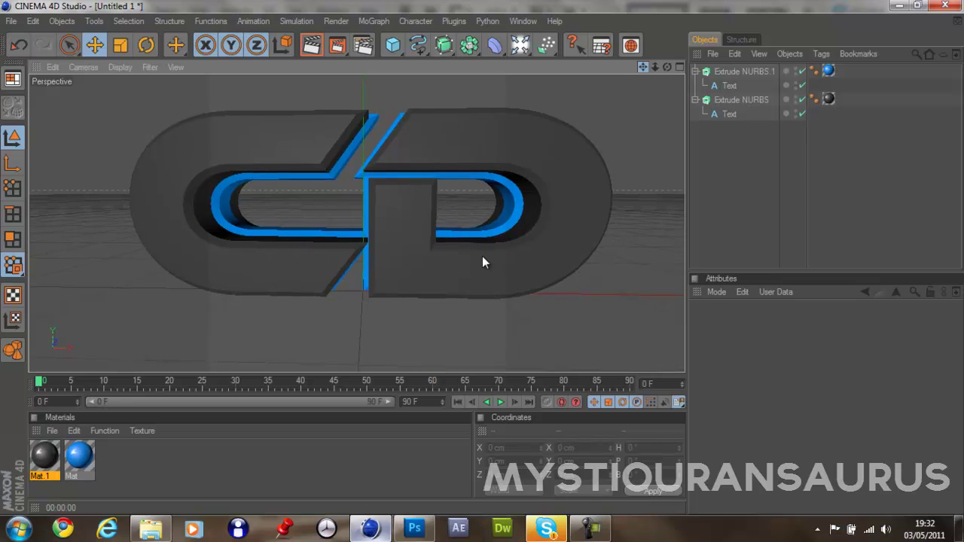
left_click(336, 45)
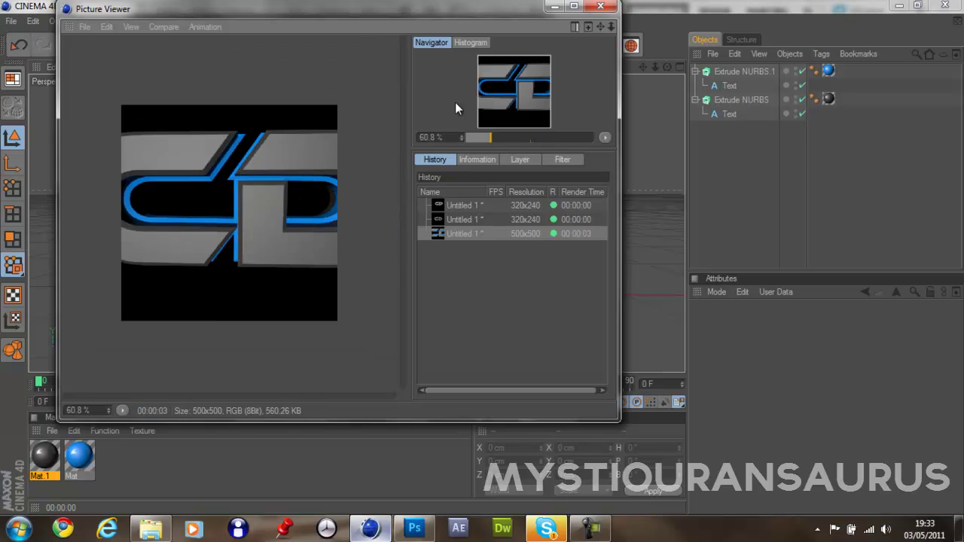
left_click(600, 6)
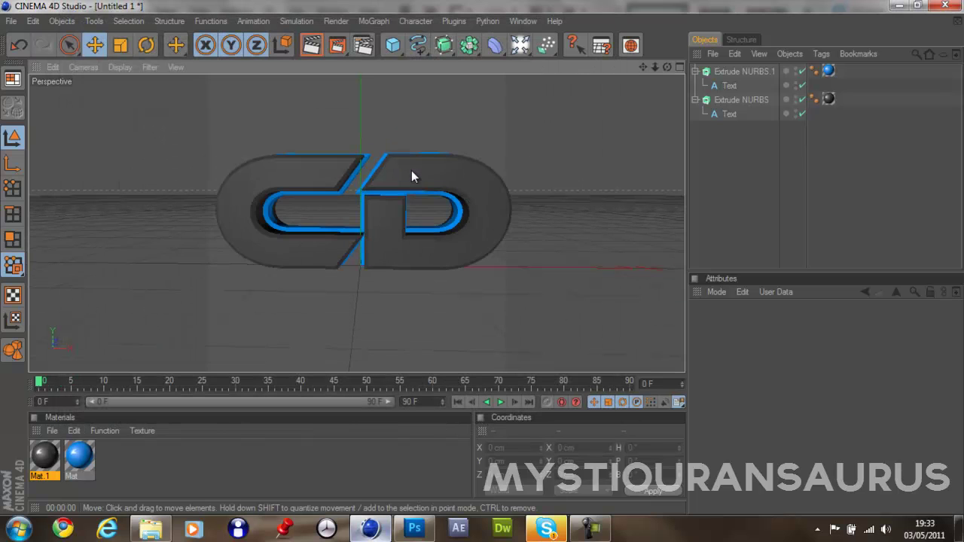
left_click(339, 46)
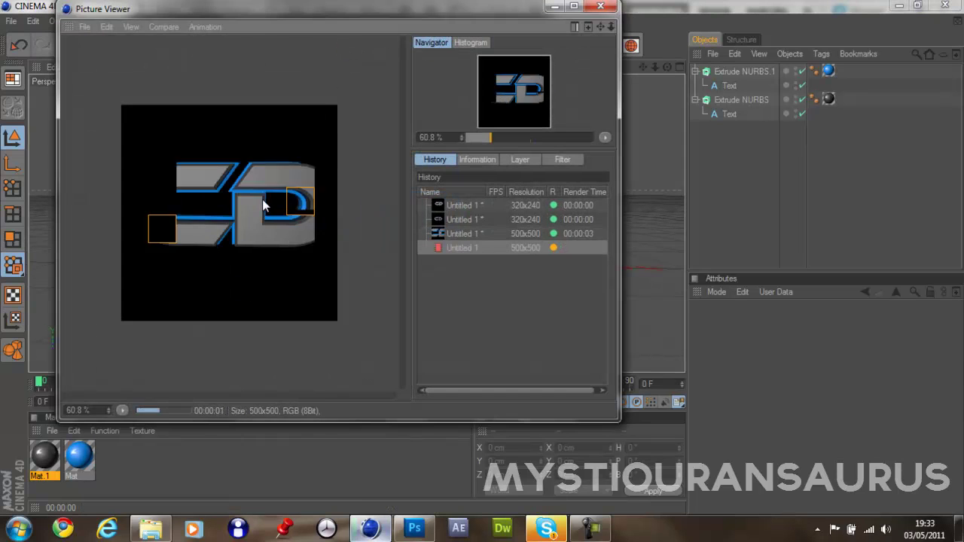
left_click(600, 6)
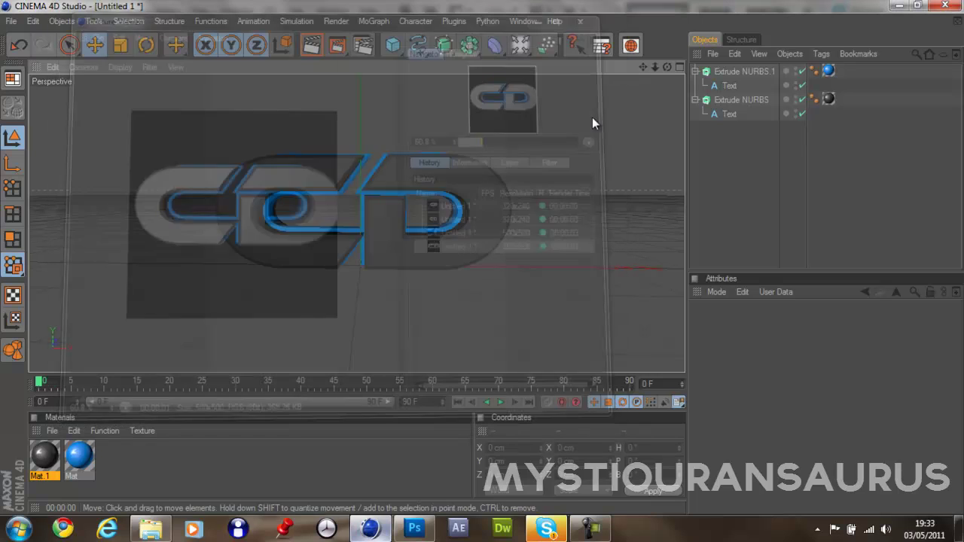
left_click(343, 43)
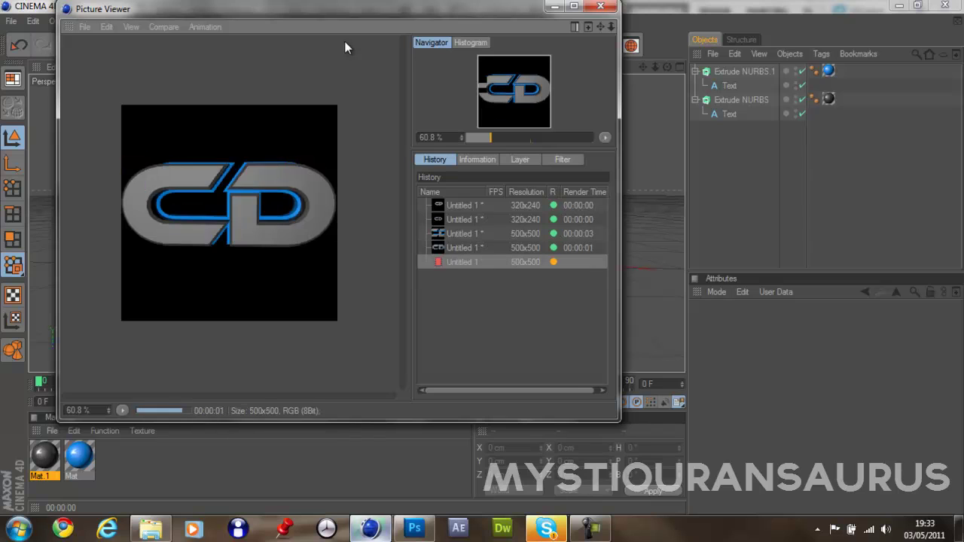
left_click(601, 6)
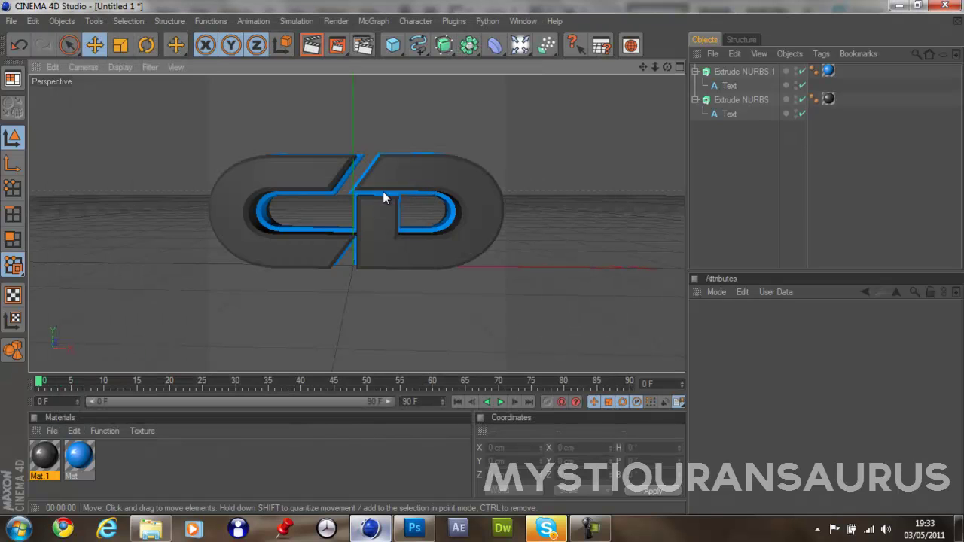
Render the logo to the Picture Viewer and save it with PNG settings
left_click(338, 47)
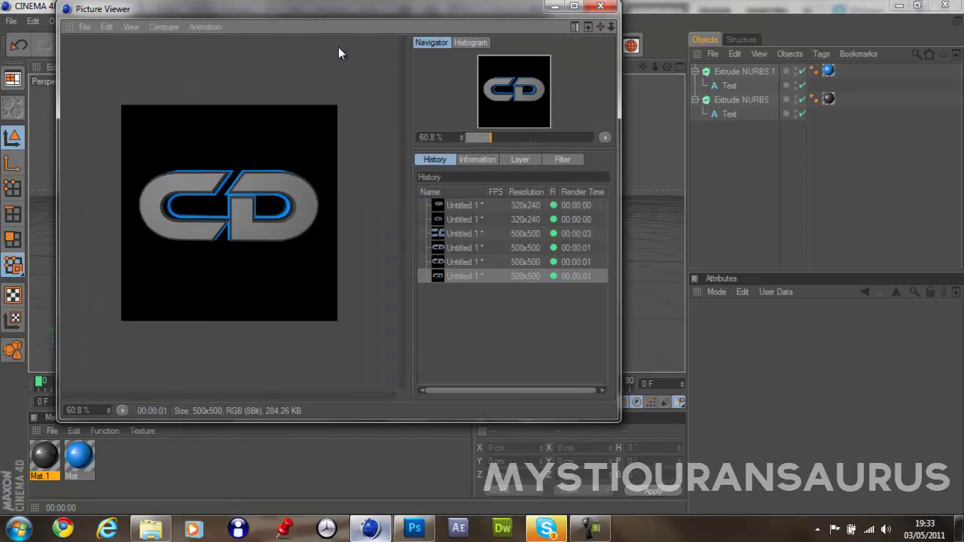
left_click(92, 30)
left_click(112, 61)
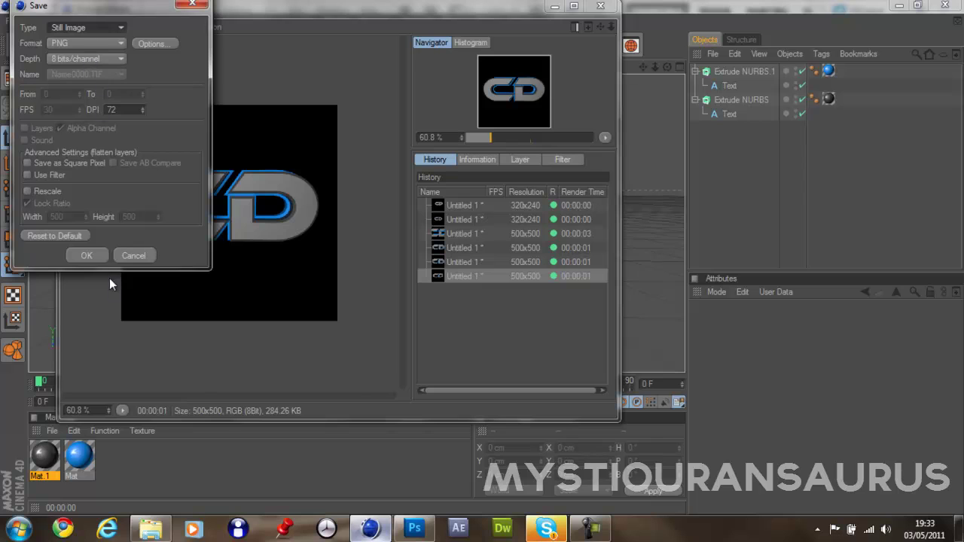
left_click(89, 256)
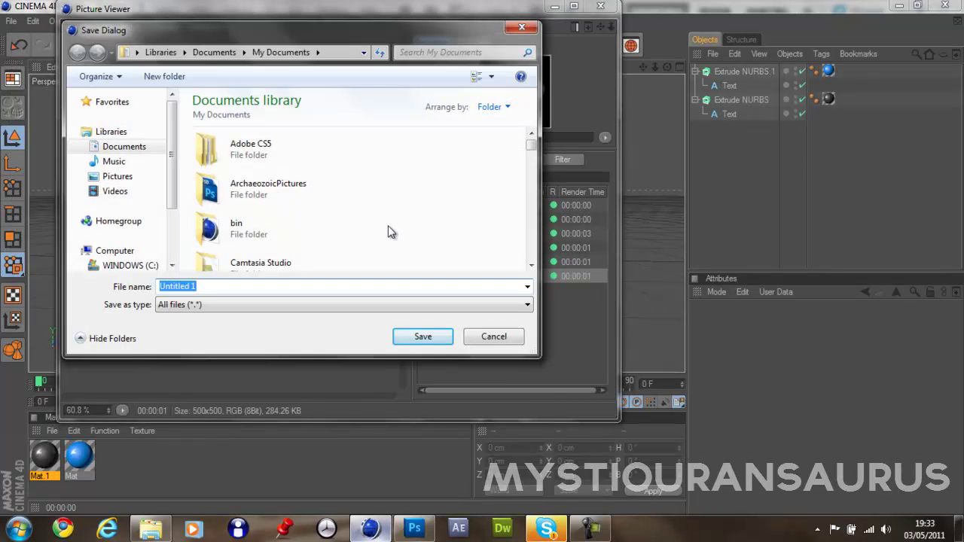
Overwrite the existing title preset file in My Documents
left_click(370, 217)
scroll(370, 218, "down", 8)
scroll(424, 198, "down", 2)
scroll(315, 228, "down", 5)
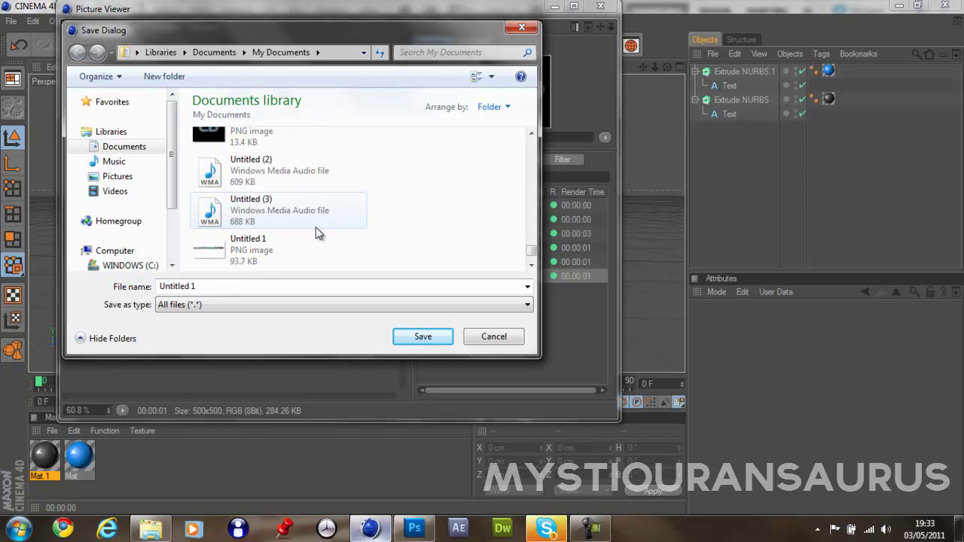
scroll(316, 234, "down", 1)
scroll(315, 226, "up", 5)
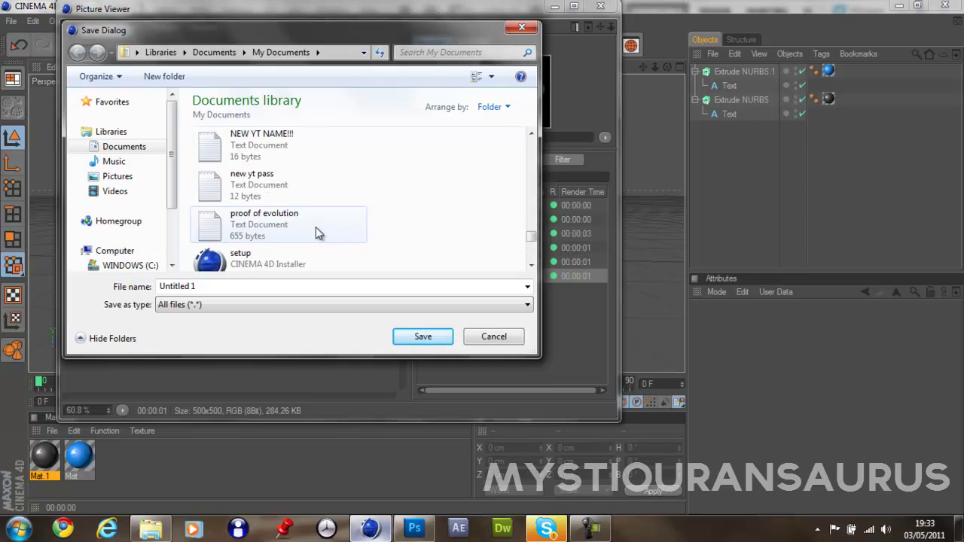
scroll(315, 226, "down", 1)
scroll(316, 227, "up", 5)
scroll(315, 227, "down", 5)
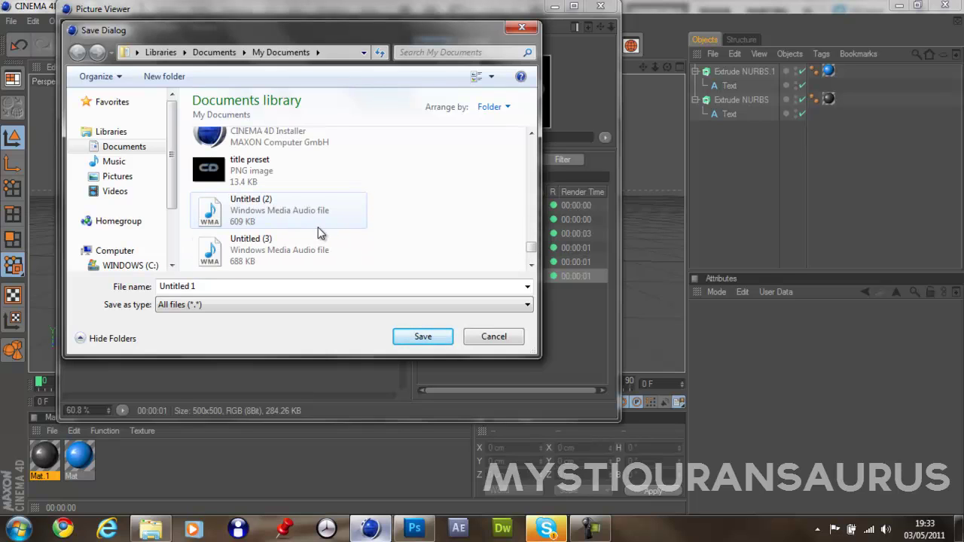
double_click(317, 180)
left_click(523, 266)
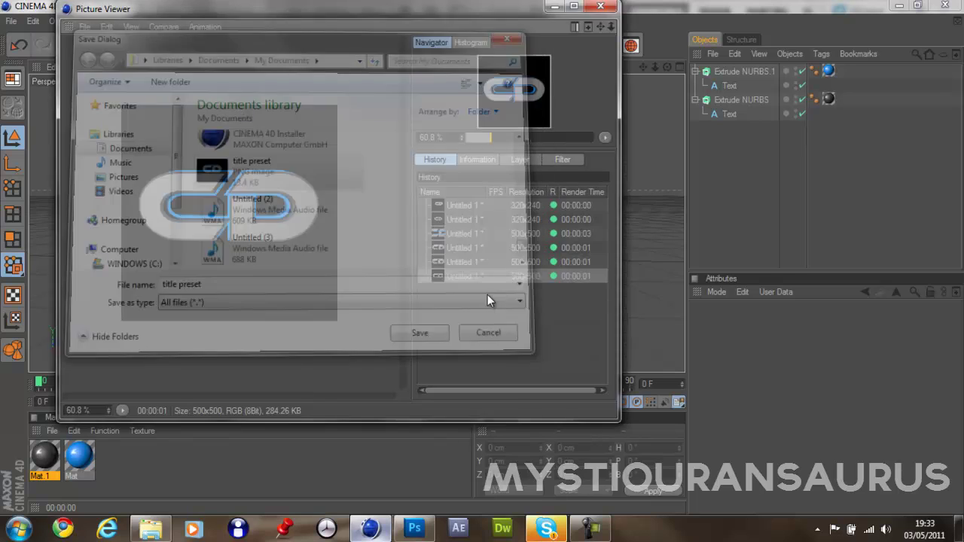
Close the outdated title preset document in Photoshop
left_click(415, 528)
left_click(593, 530)
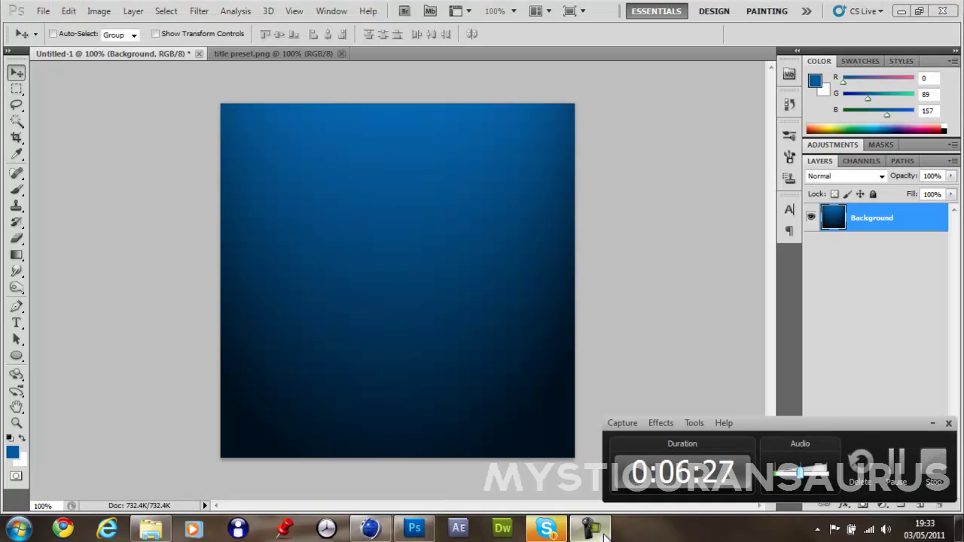
left_click(603, 533)
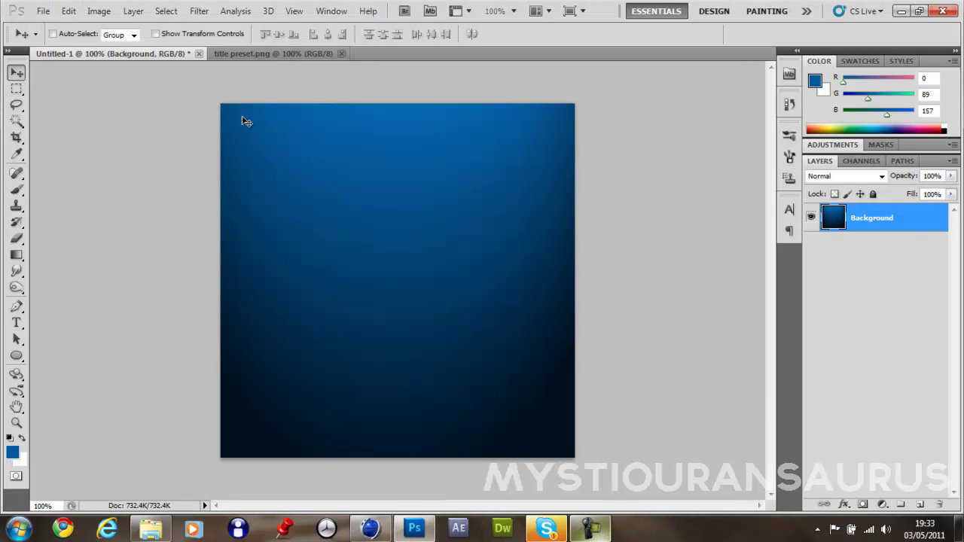
left_click(341, 54)
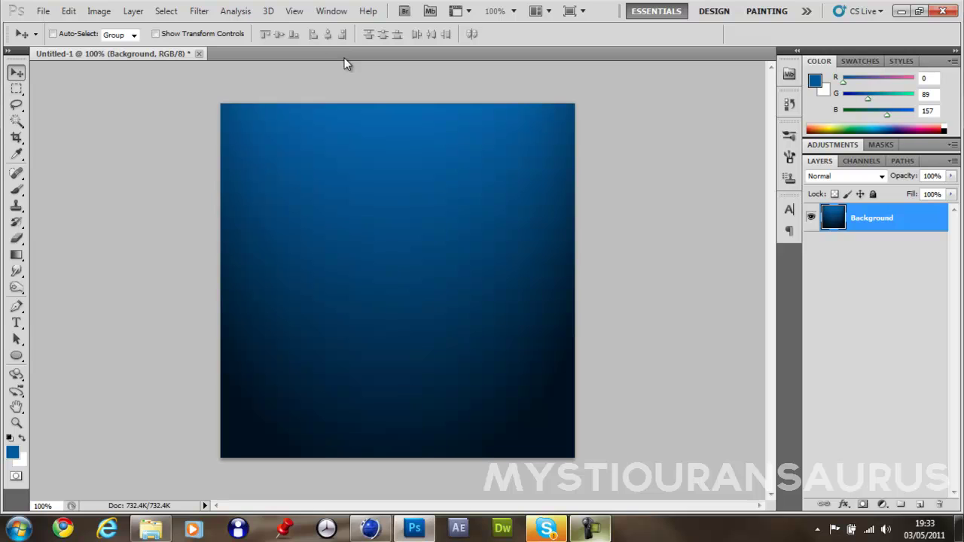
Open the new title preset.png, trial-drag its logo into Untitled-1, then undo
key("ctrl+o")
left_click_drag(672, 121, 537, 236)
double_click(447, 218)
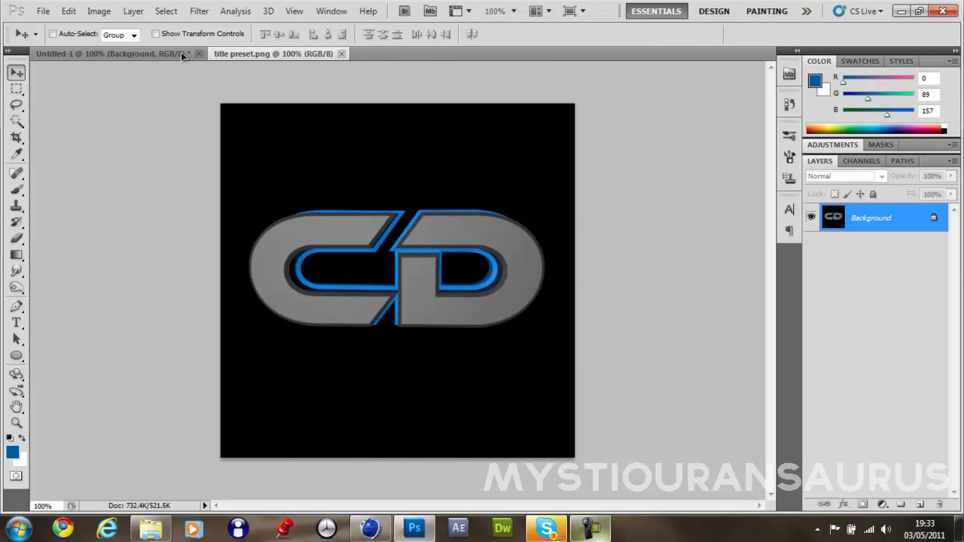
left_click_drag(181, 52, 389, 237)
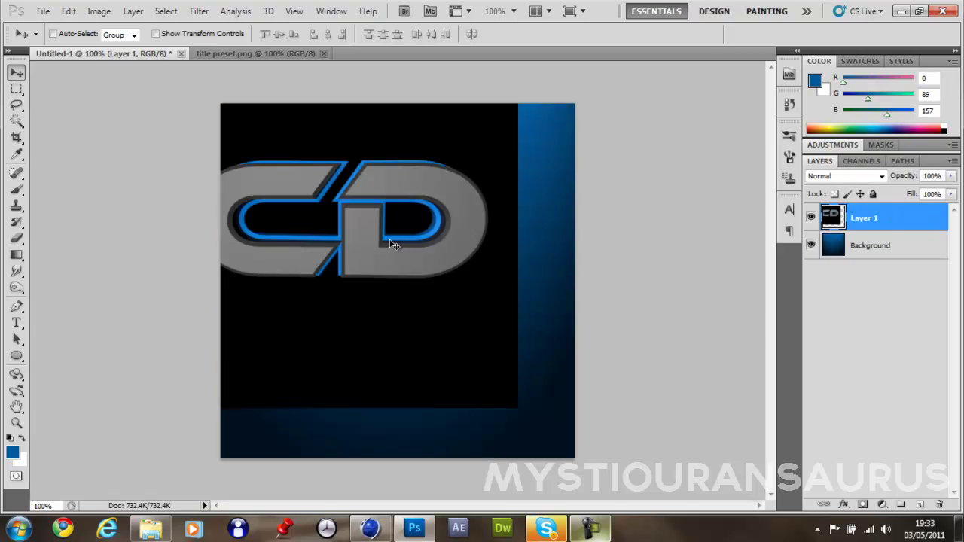
key("ctrl+z")
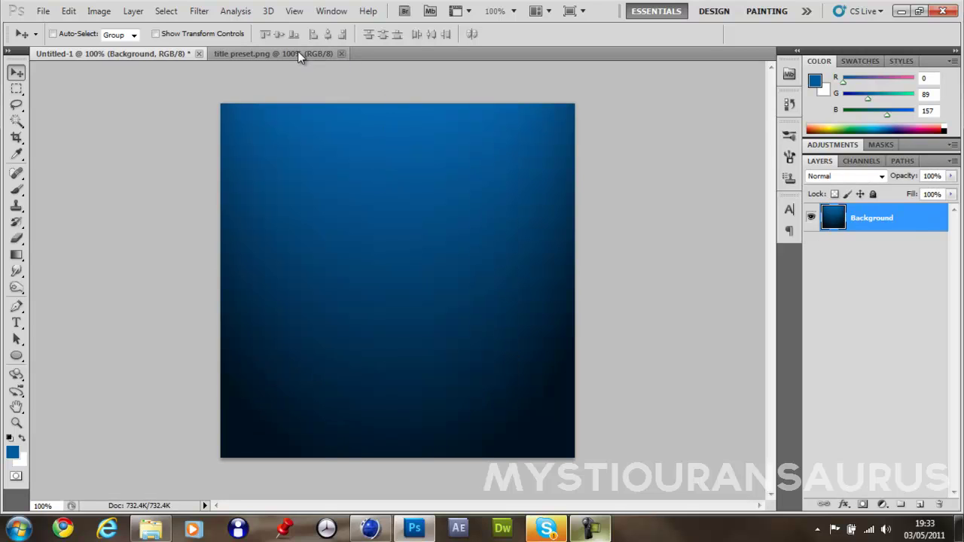
Unlock the logo's Background layer and delete the black areas, including the D's hole
left_click(297, 54)
left_click(16, 121)
left_click(353, 197)
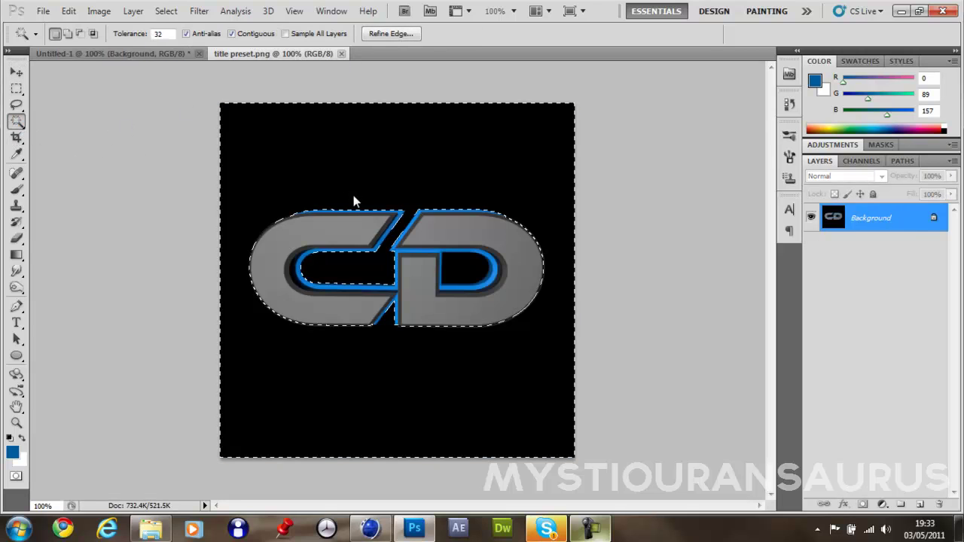
double_click(857, 219)
type("Backgr")
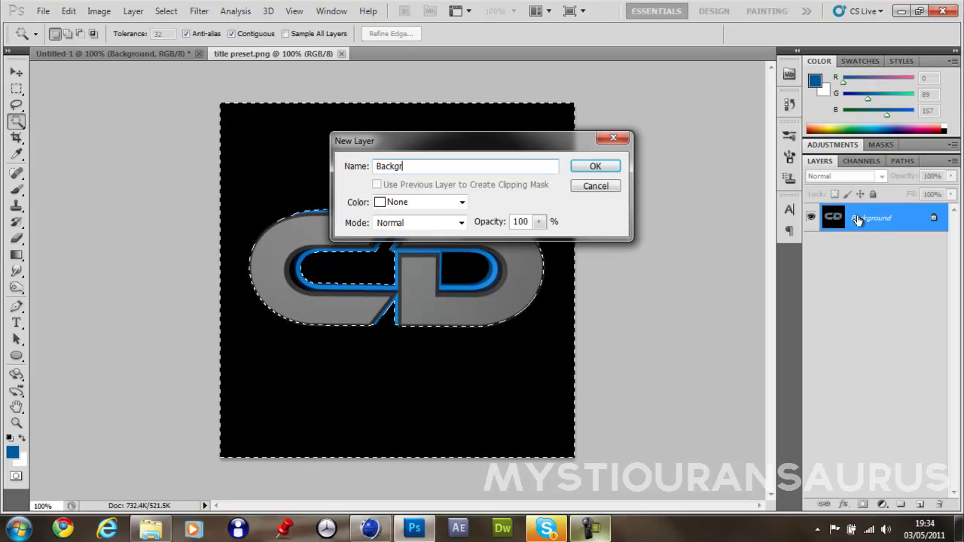
type("ound")
key("Return")
key("ctrl+d")
left_click(437, 165)
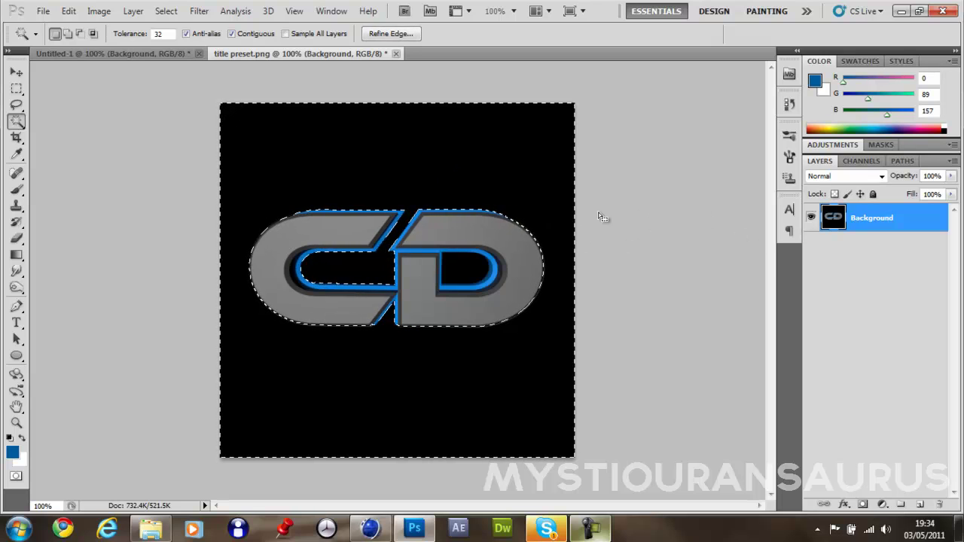
left_click(461, 276, "shift")
key("Delete")
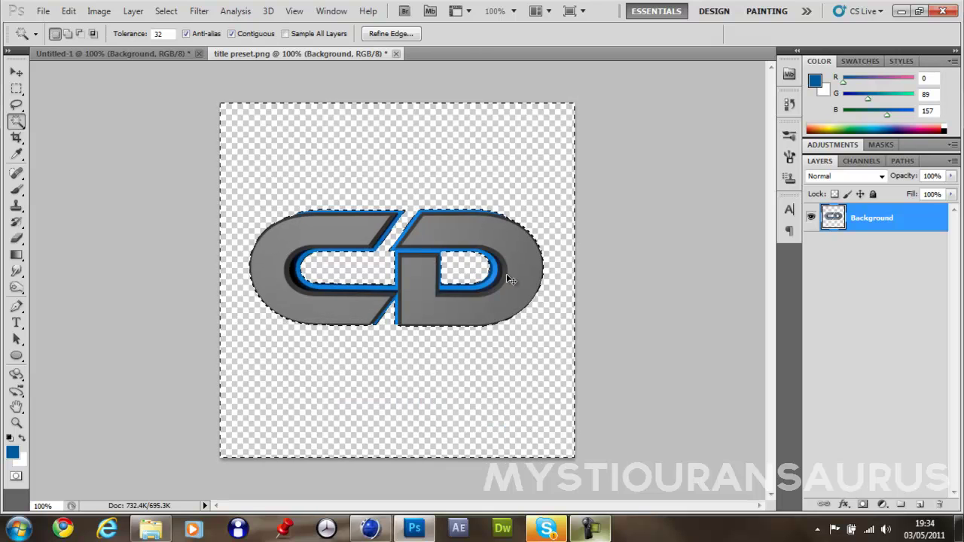
key("ctrl+d")
Drag the transparent logo into Untitled-1 and close title preset, saving changes
key("v")
left_click_drag(411, 255, 275, 38)
left_click(396, 54)
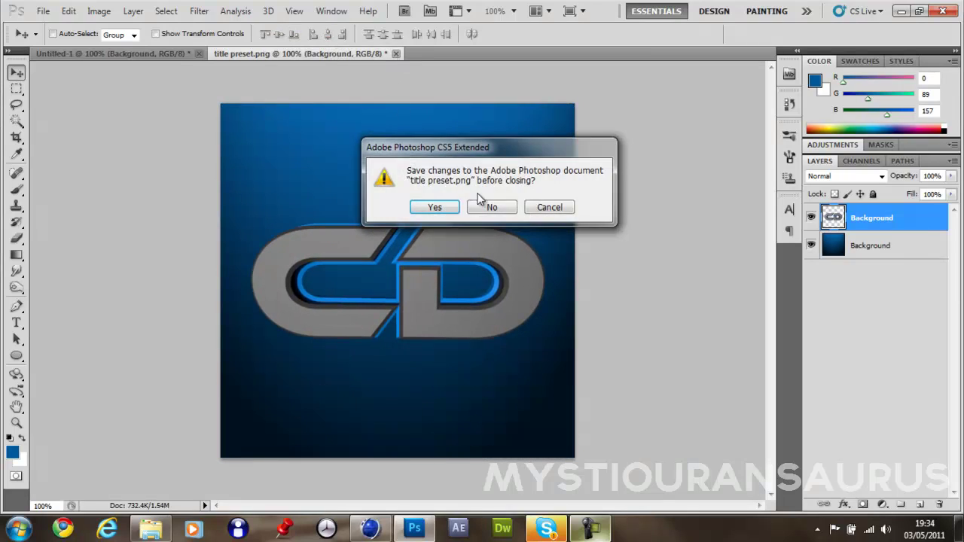
left_click(430, 207)
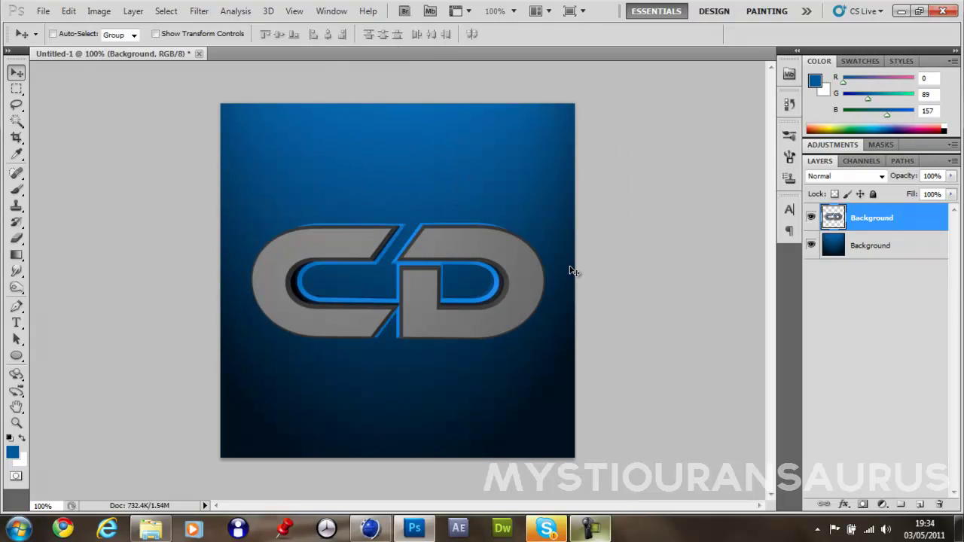
Set the blue Background layer's Hue/Saturation saturation to -50, then reselect the logo layer
left_click(901, 245)
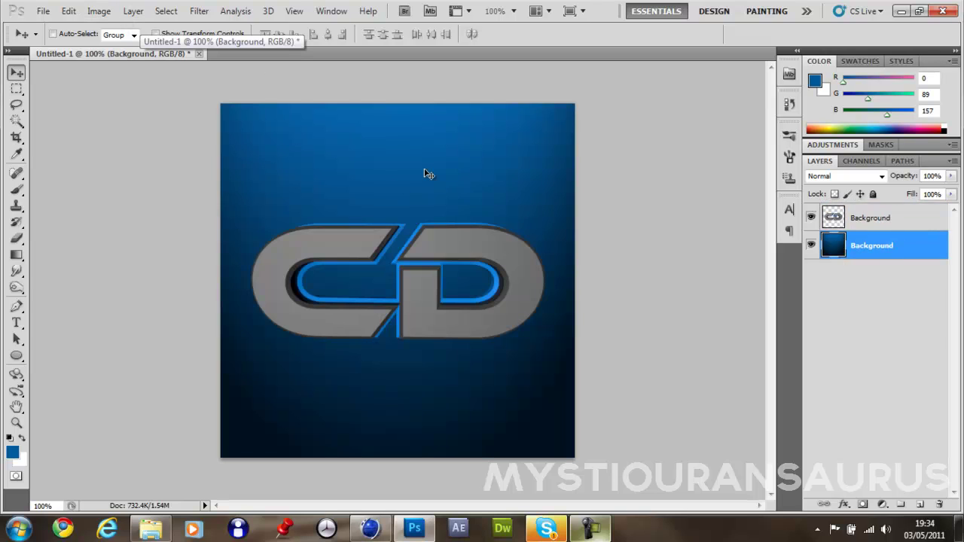
key("i")
key("ctrl+u")
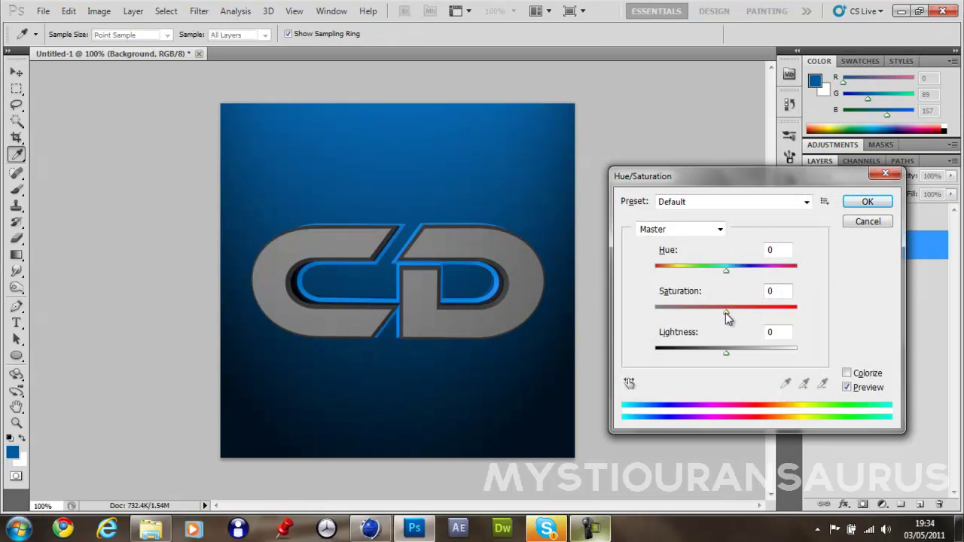
left_click_drag(725, 312, 677, 315)
type("-50")
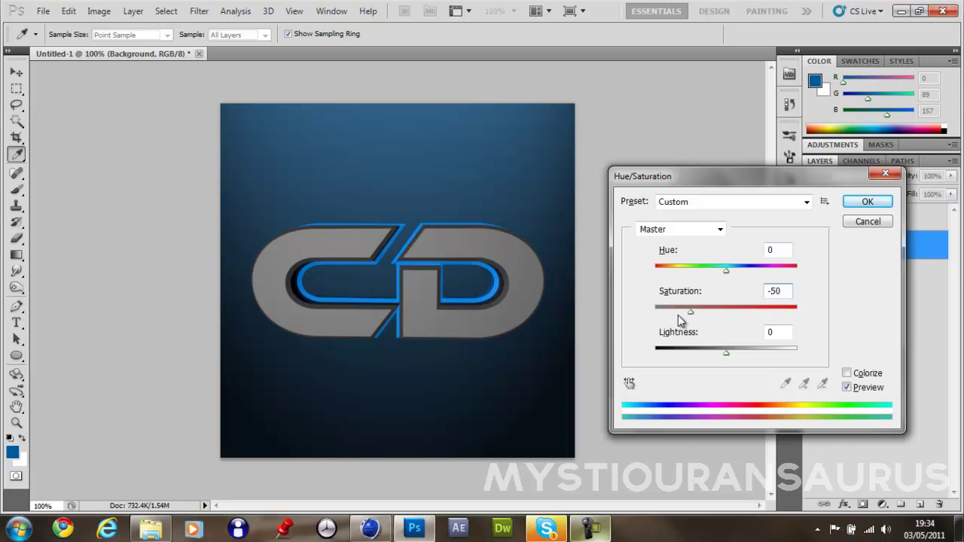
key("Return")
key("v")
left_click(871, 226)
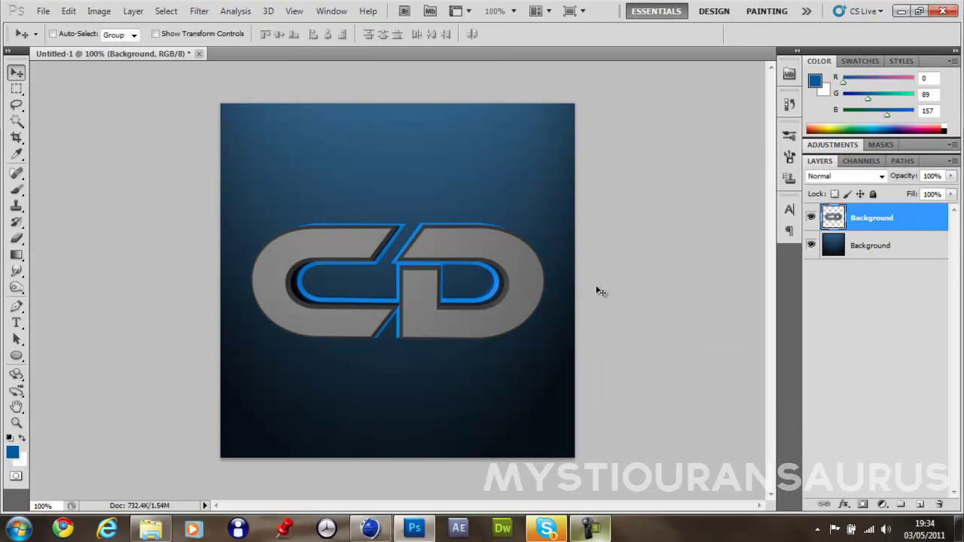
Browse the Open dialog to Downloads > 50 Sub Giveaway > Screenshots and locate Sparks 3
key("ctrl+o")
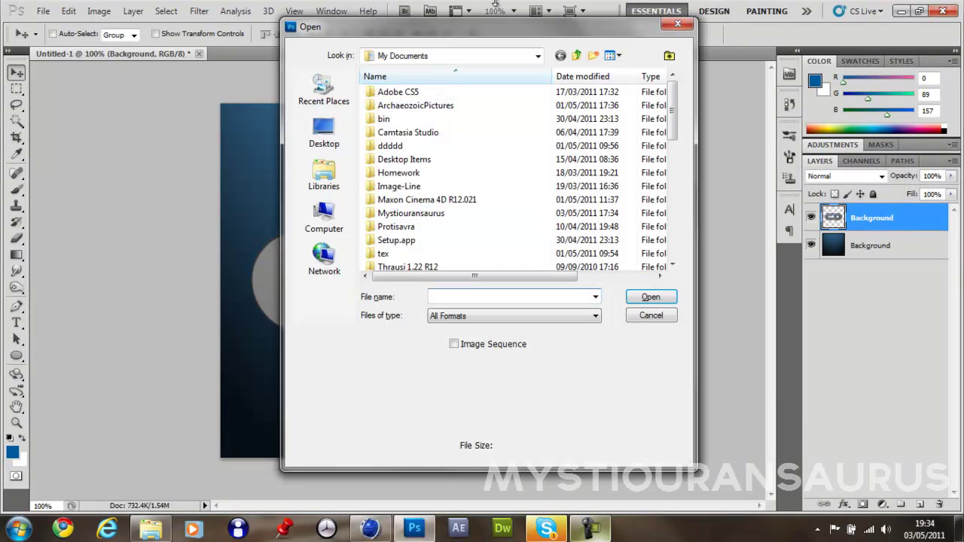
left_click(576, 55)
double_click(496, 99)
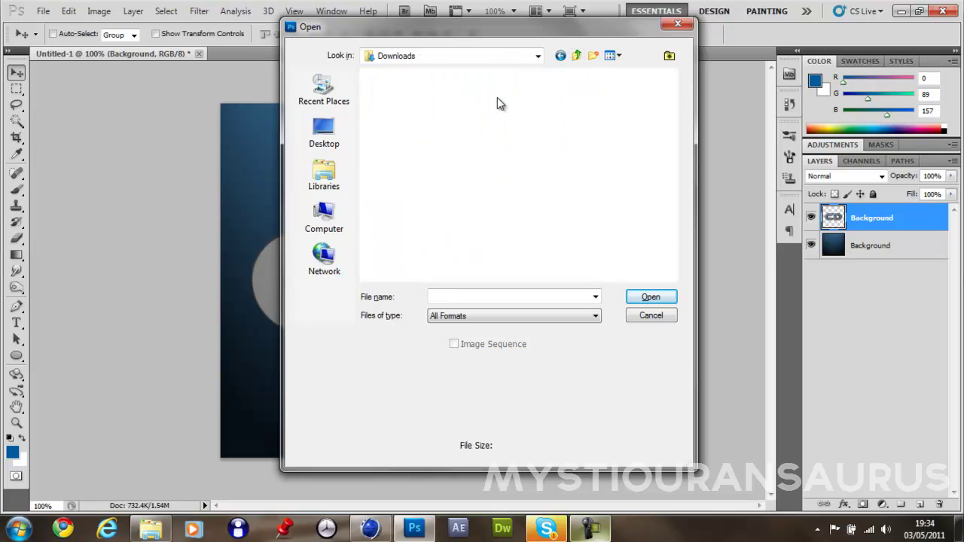
double_click(407, 106)
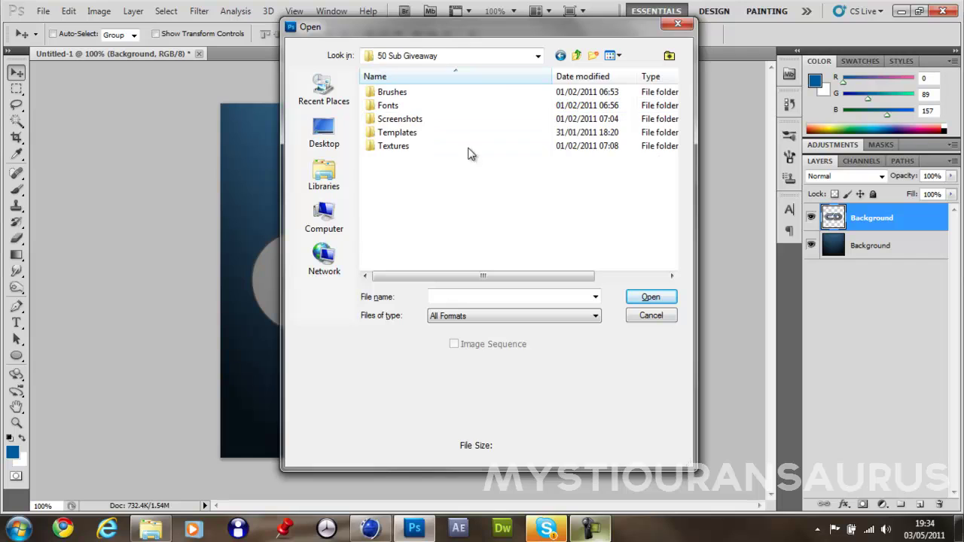
double_click(445, 121)
scroll(467, 136, "down", 5)
scroll(486, 150, "up", 3)
scroll(491, 158, "down", 2)
scroll(494, 154, "down", 2)
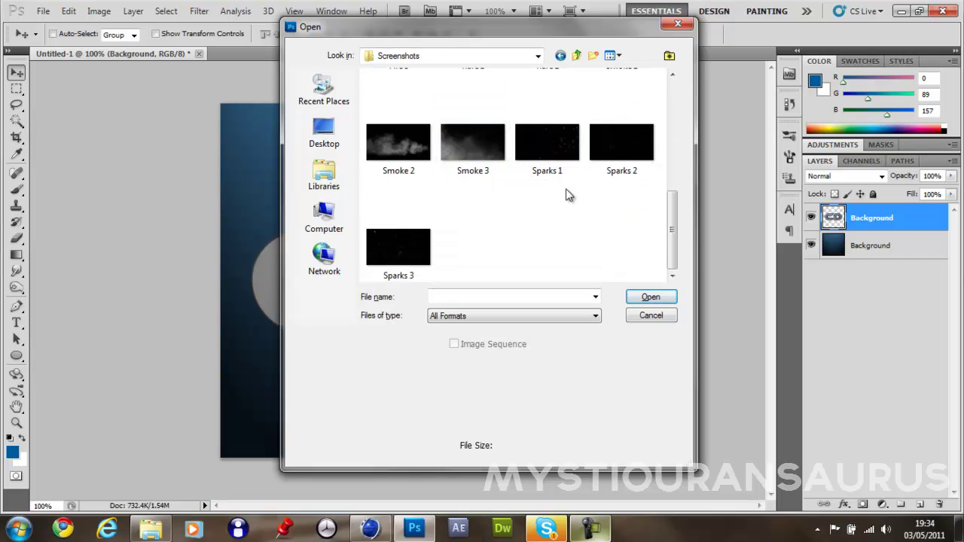
scroll(629, 240, "up", 4)
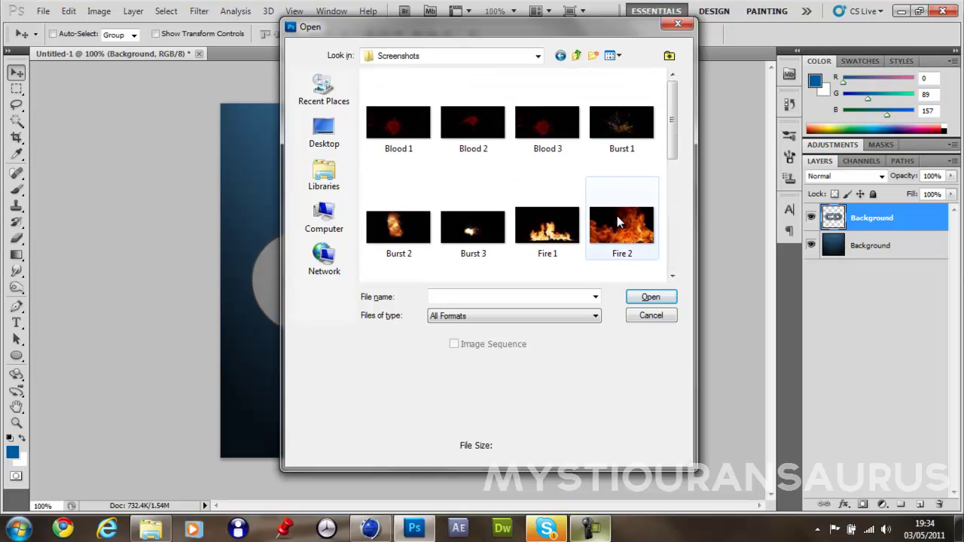
scroll(618, 218, "down", 2)
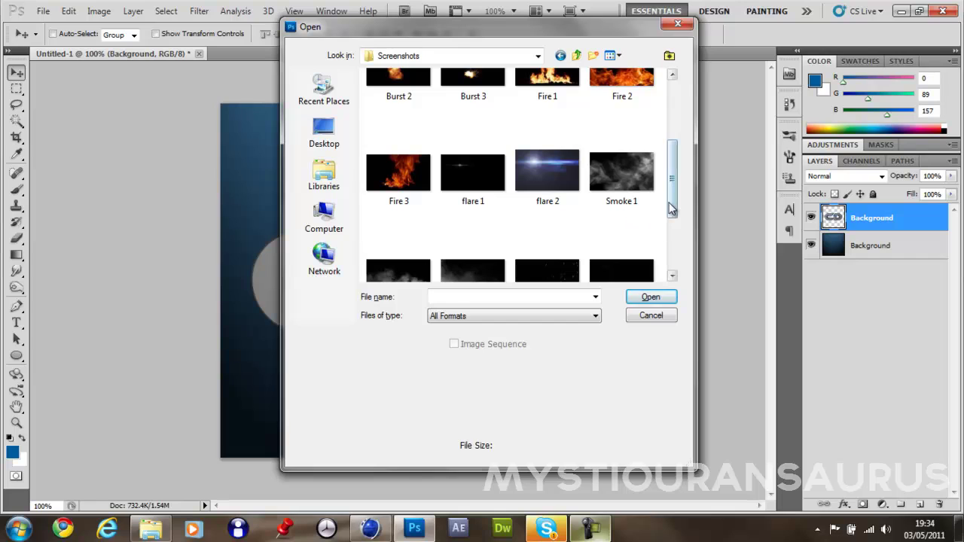
left_click_drag(673, 209, 673, 254)
Open Sparks 3, drag it into Untitled-1 and resize it to fit the canvas
double_click(403, 268)
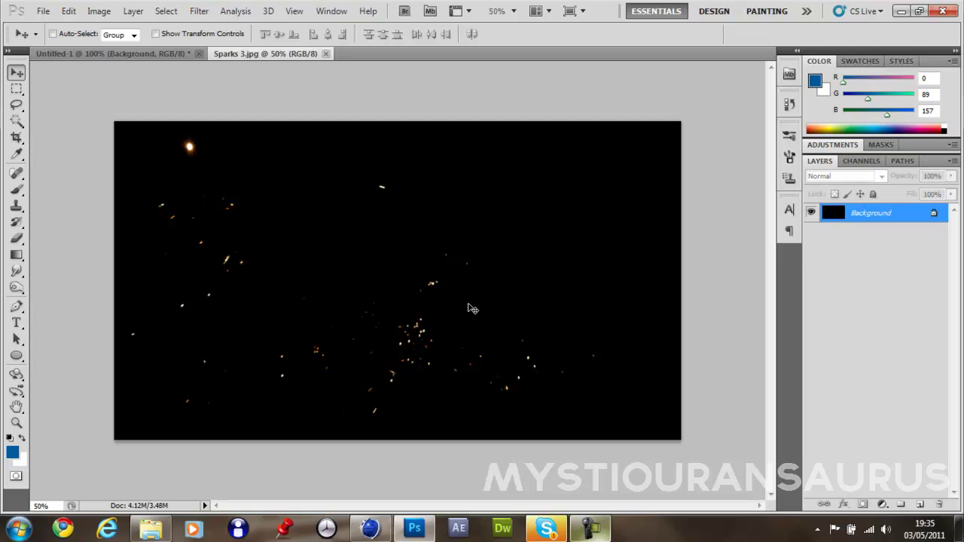
left_click_drag(147, 50, 398, 278)
key("ctrl+t")
scroll(398, 245, "down", 4, "alt")
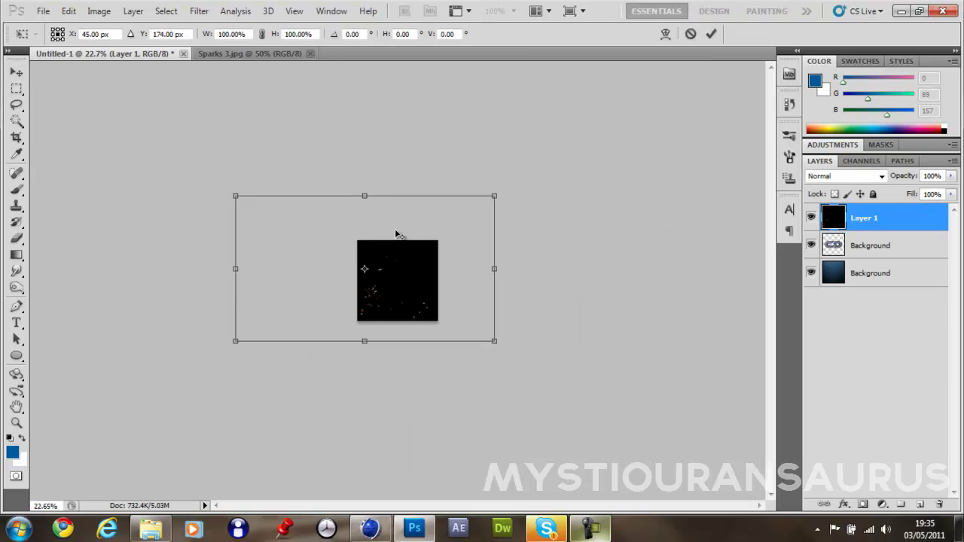
left_click_drag(236, 269, 360, 287)
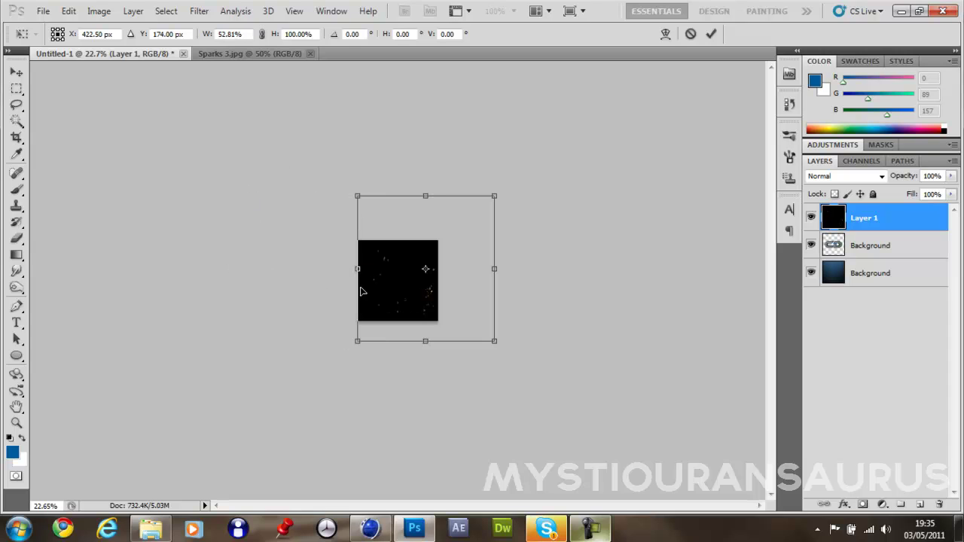
left_click_drag(425, 196, 426, 242)
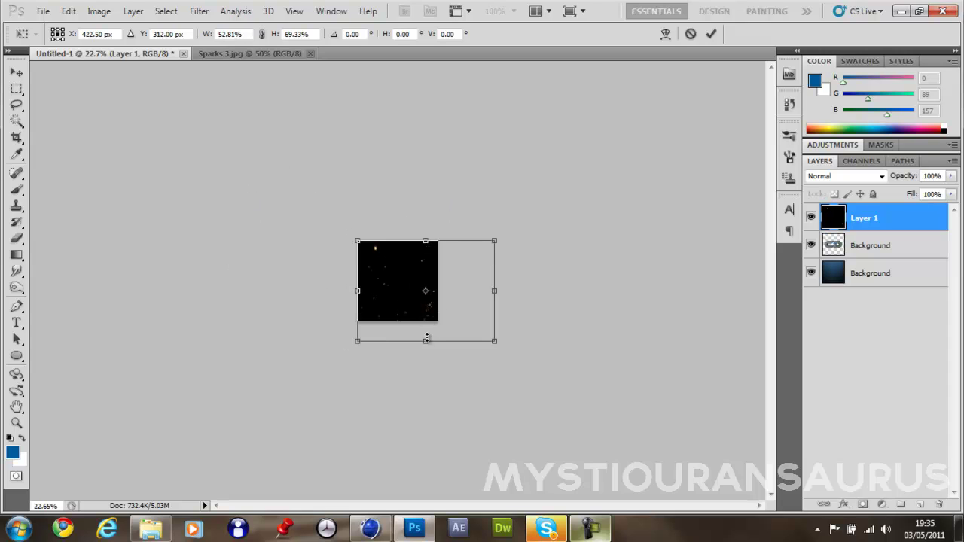
left_click_drag(426, 339, 426, 319)
left_click_drag(494, 282, 440, 281)
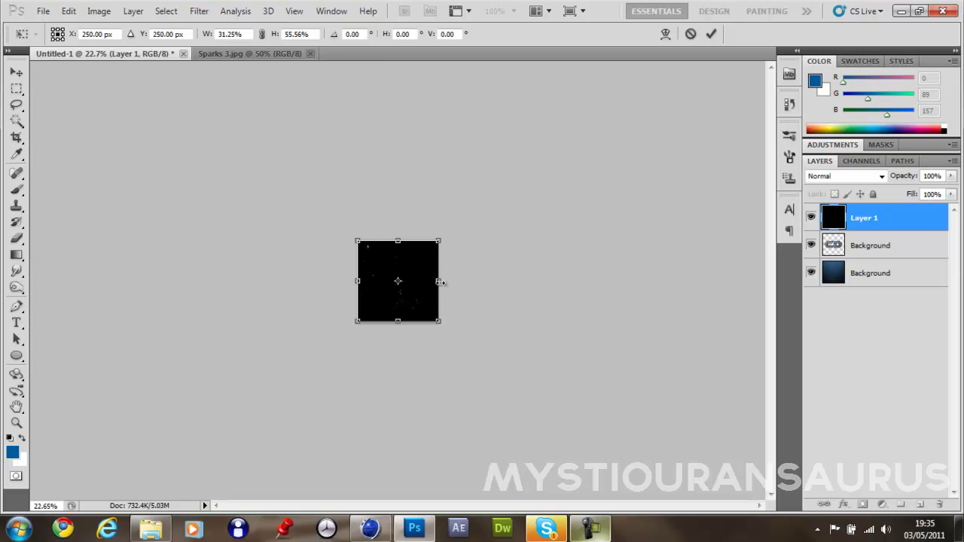
key("Return")
key("ctrl+0")
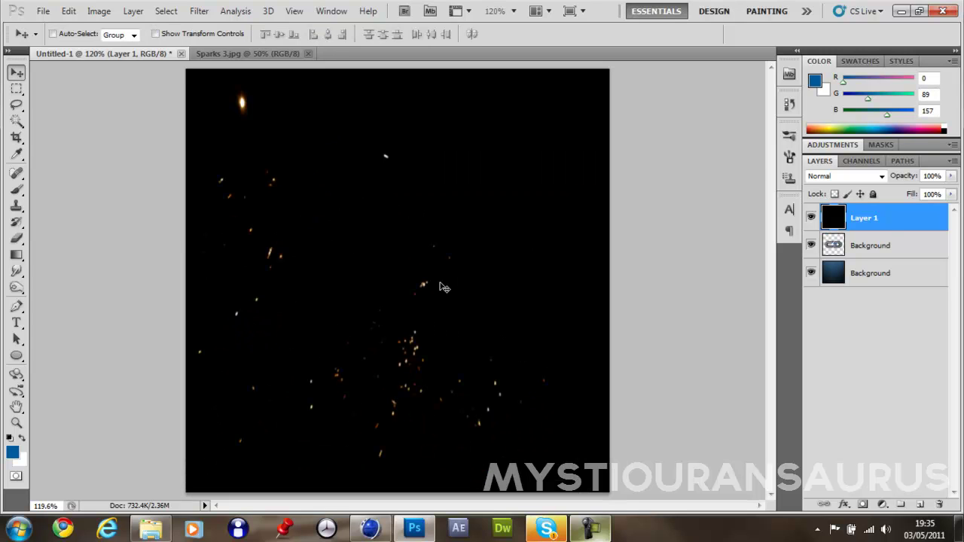
Set the sparks layer to Linear Dodge (Add) and colorize it pale blue (Hue 205, Saturation 25)
left_click(840, 176)
left_click(845, 143)
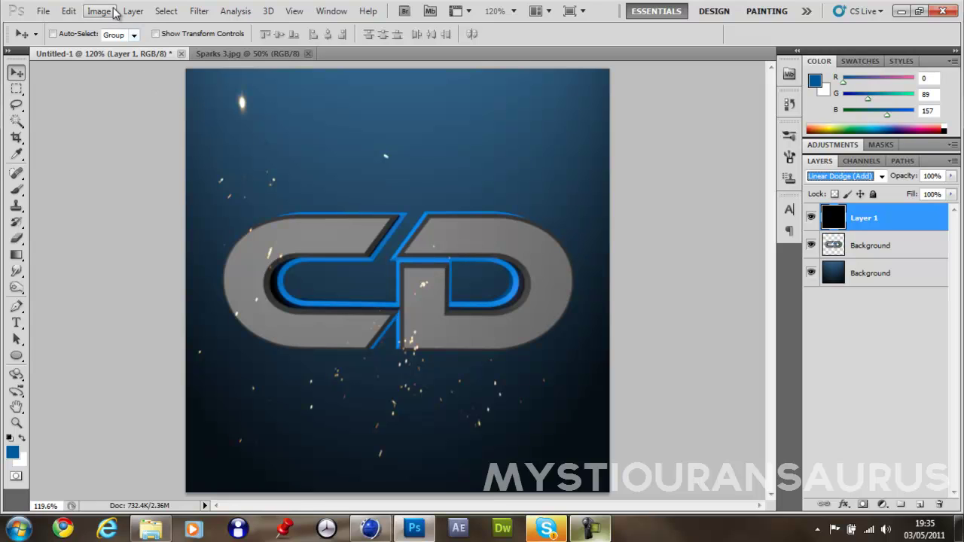
key("ctrl+u")
left_click_drag(885, 403, 904, 426)
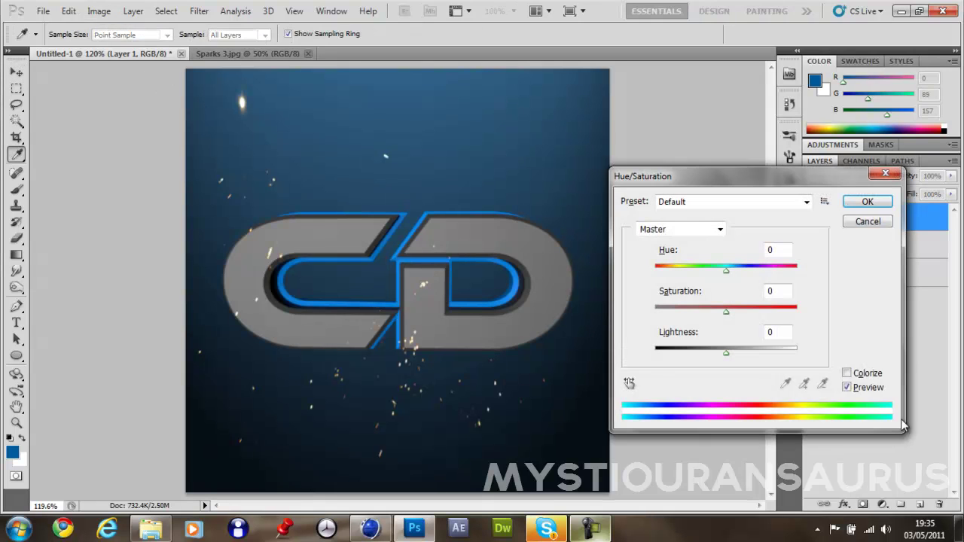
left_click(870, 374)
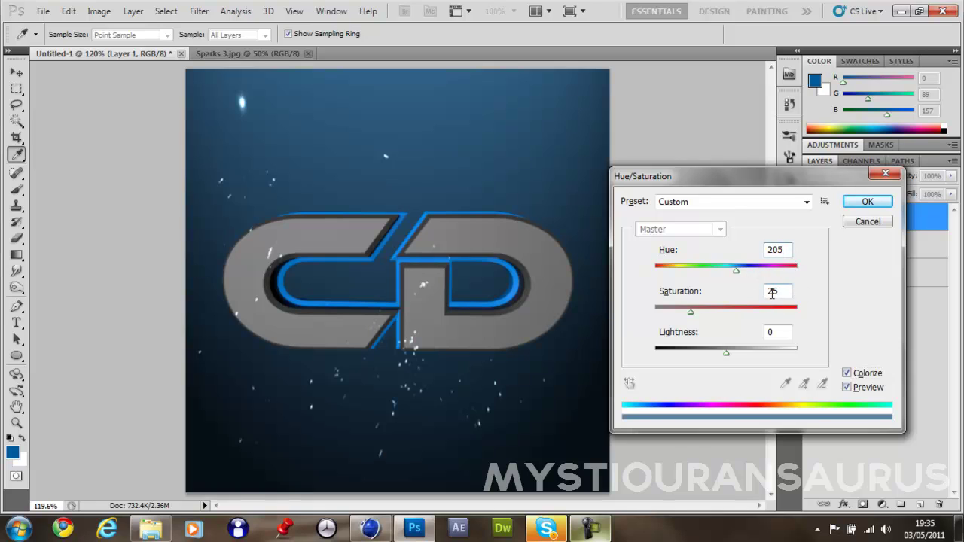
left_click(851, 204)
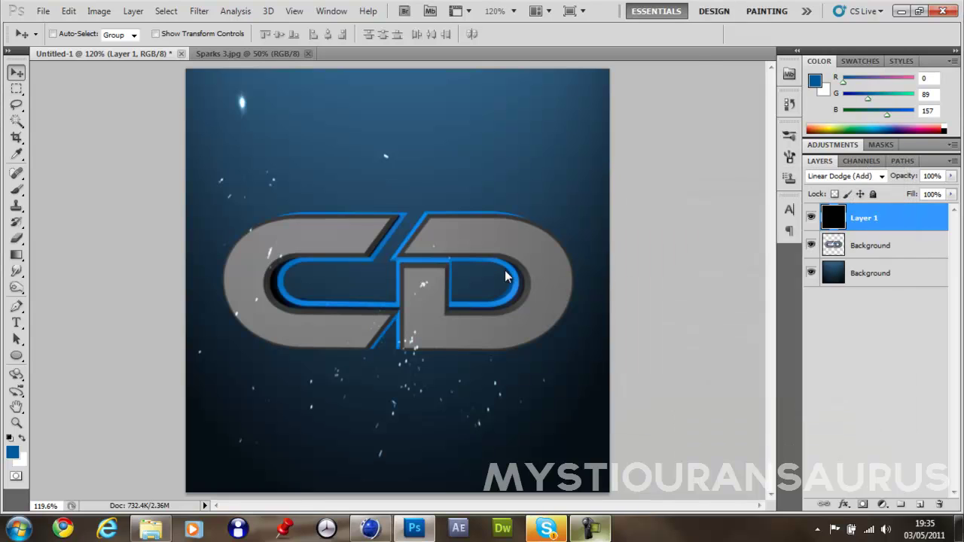
Open Smoke 2 and paste it into Untitled-1, moved up over the logo
key("ctrl+o")
left_click_drag(672, 90, 690, 261)
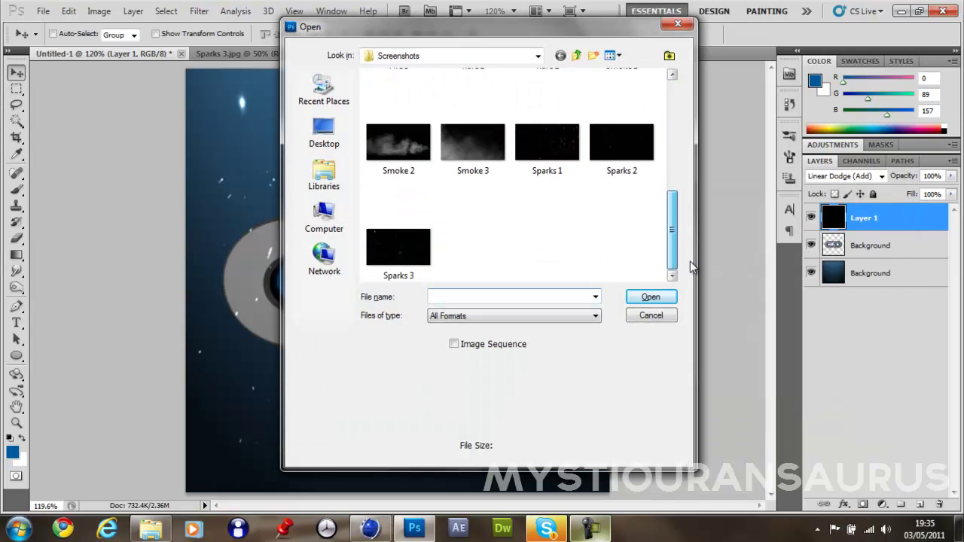
double_click(395, 143)
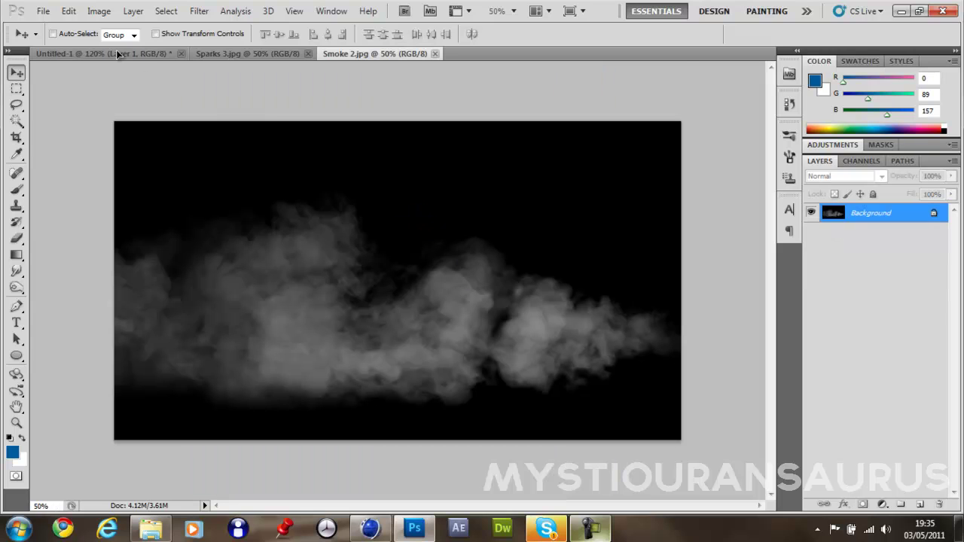
left_click(116, 54)
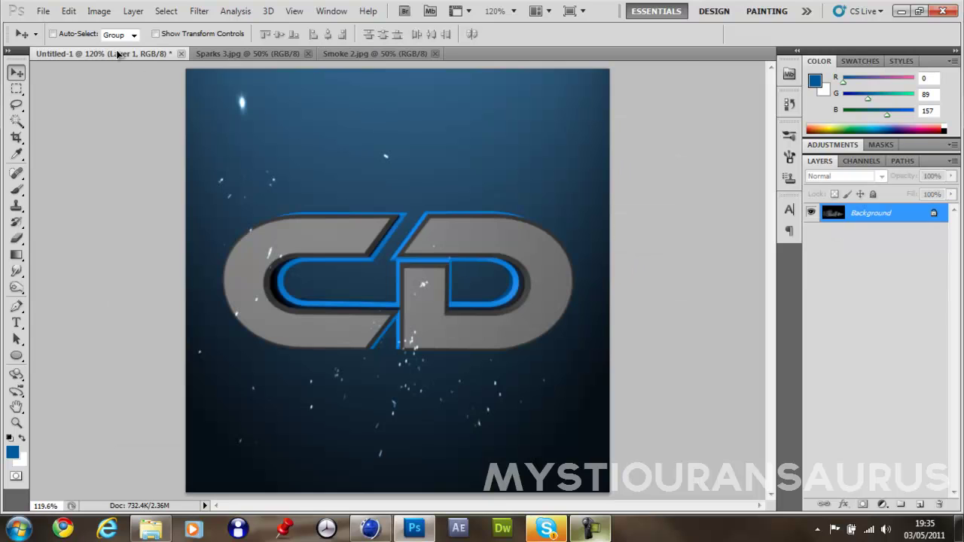
key("ctrl+v")
left_click_drag(374, 301, 406, 185)
Set the smoke layer to Linear Dodge (Add) and close the Sparks 3 and Smoke 2 images
left_click(843, 175)
left_click(836, 139)
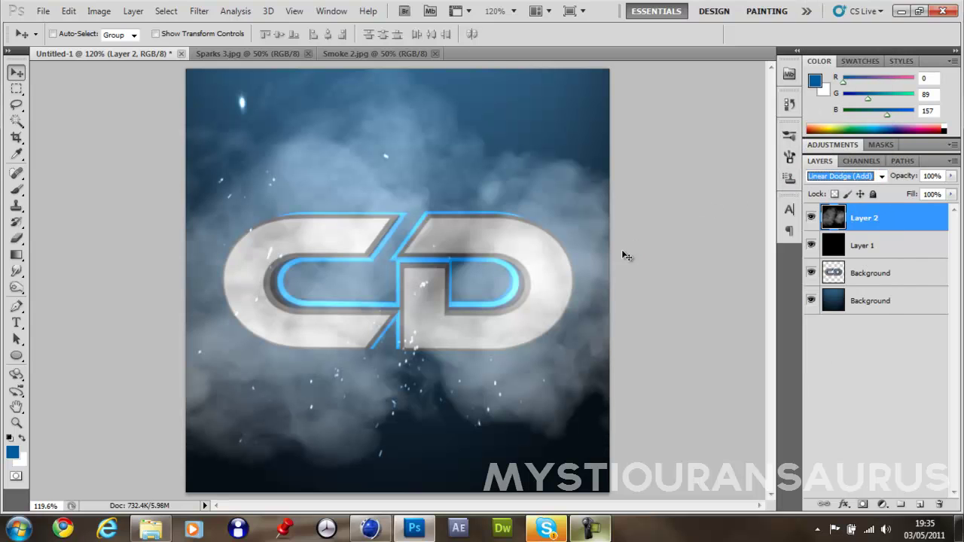
left_click(488, 303)
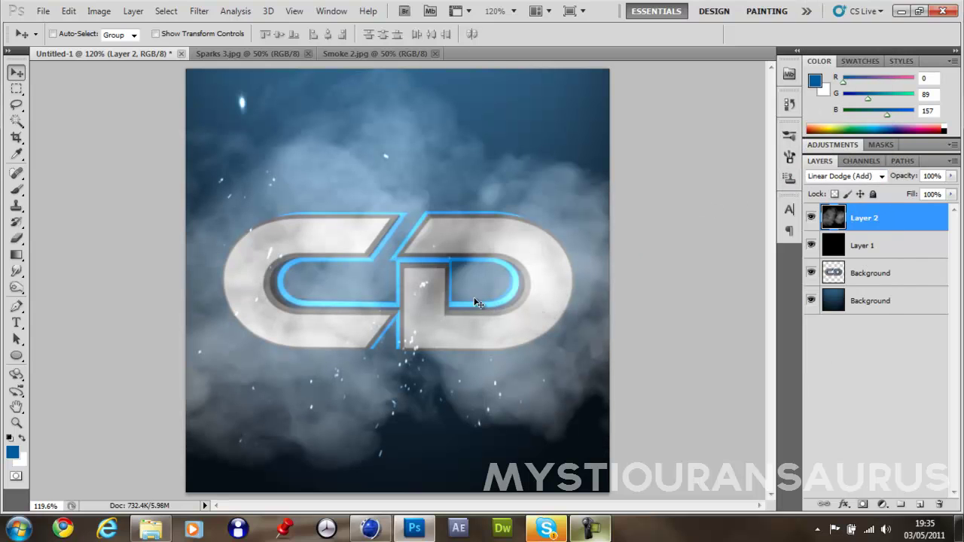
left_click(438, 52)
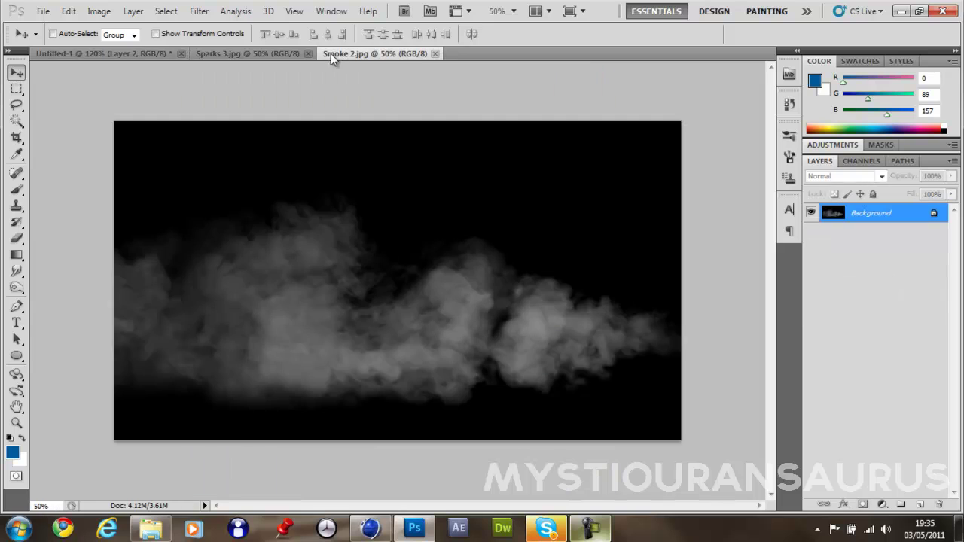
left_click(308, 53)
left_click(308, 53)
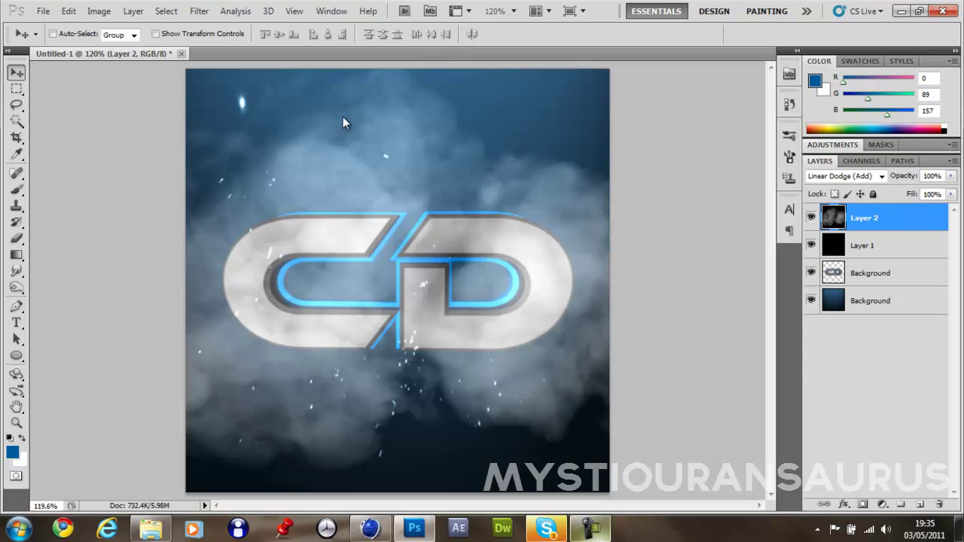
key("ctrl+o")
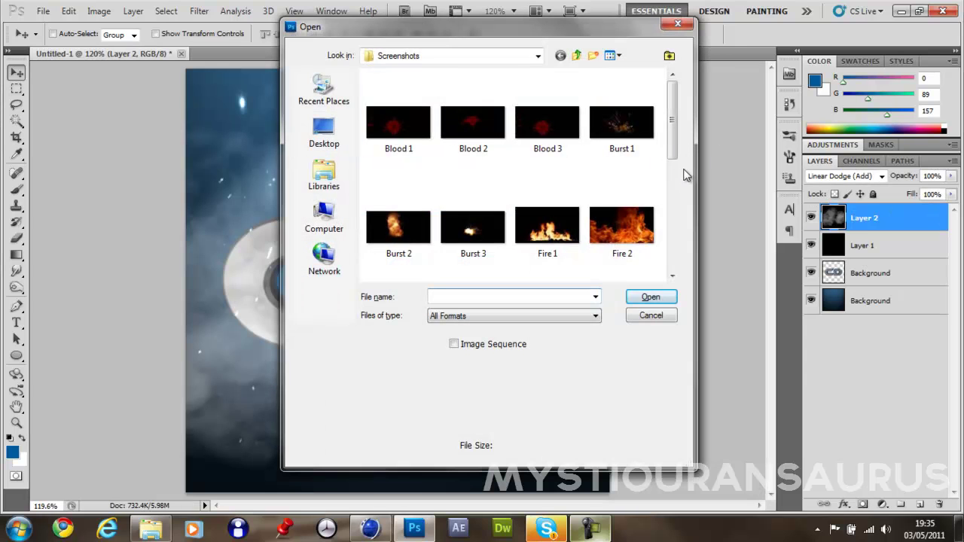
left_click_drag(674, 159, 692, 181)
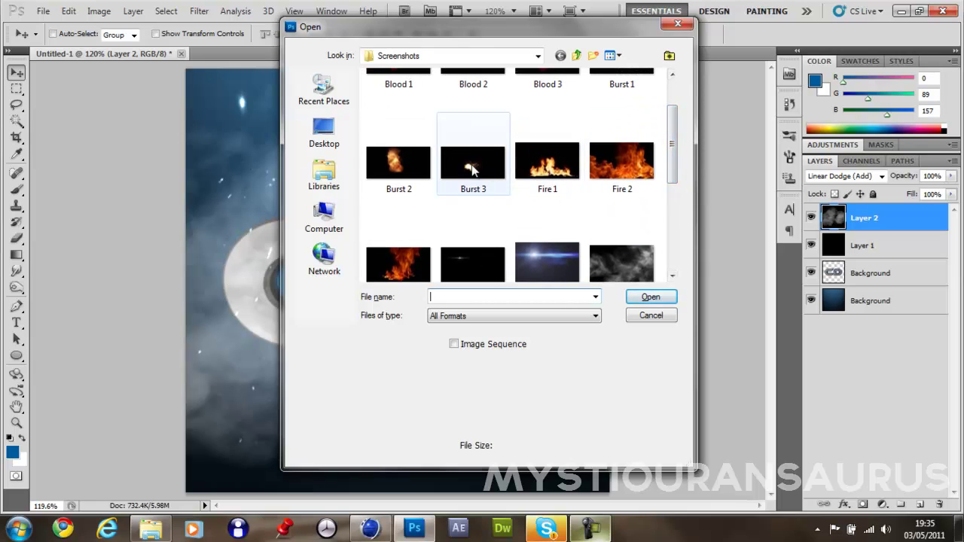
Open Burst 2 and set its layer in Untitled-1 to Linear Dodge (Add)
double_click(407, 164)
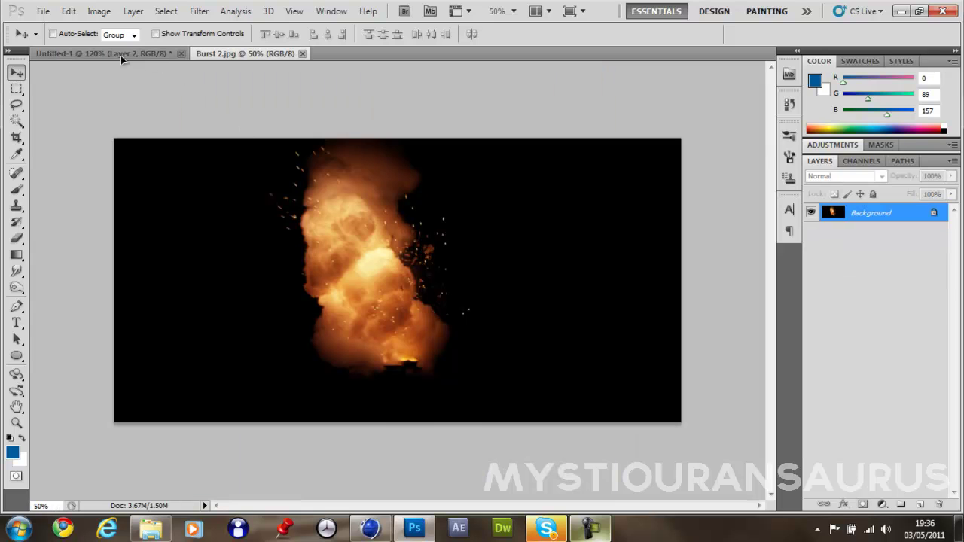
left_click(121, 55)
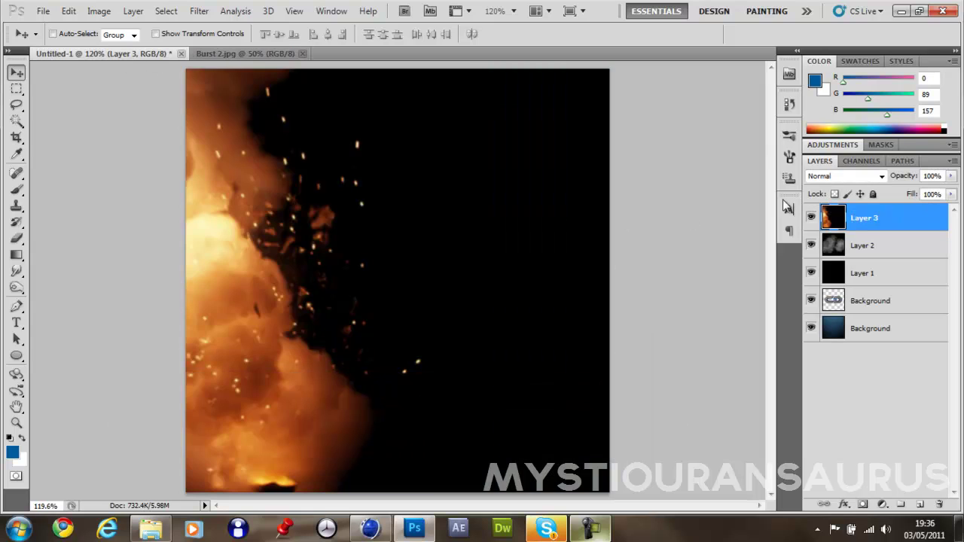
left_click(828, 177)
left_click(828, 151)
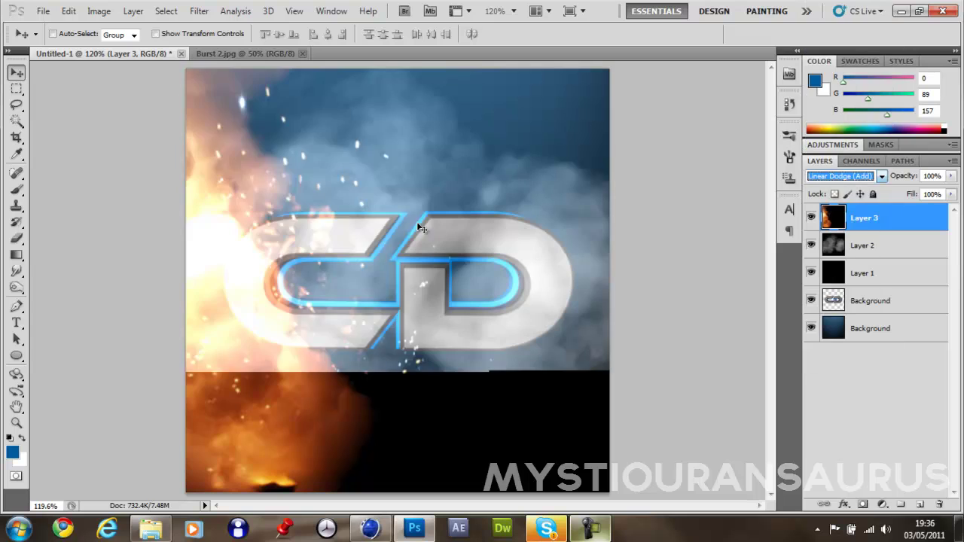
Scale the burst down to about 21% and move it to the logo's upper-left edge
key("ctrl+t")
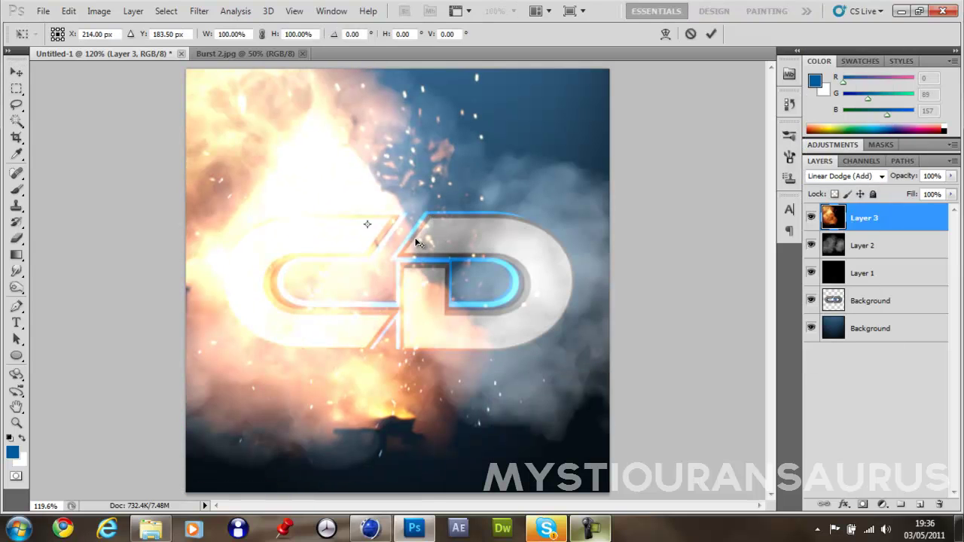
scroll(518, 198, "down", 5, "alt")
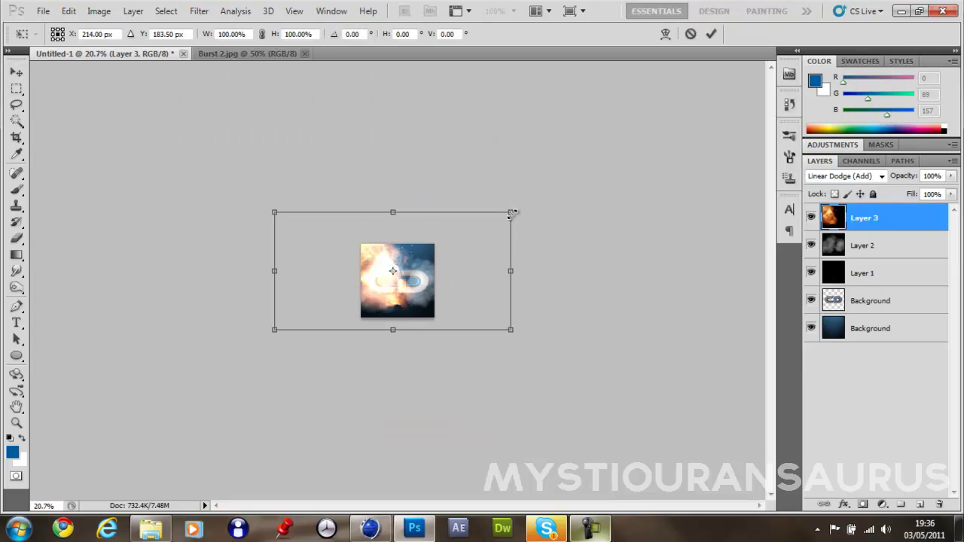
left_click_drag(511, 213, 422, 271, "shift")
key("Return")
scroll(391, 265, "up", 4, "alt")
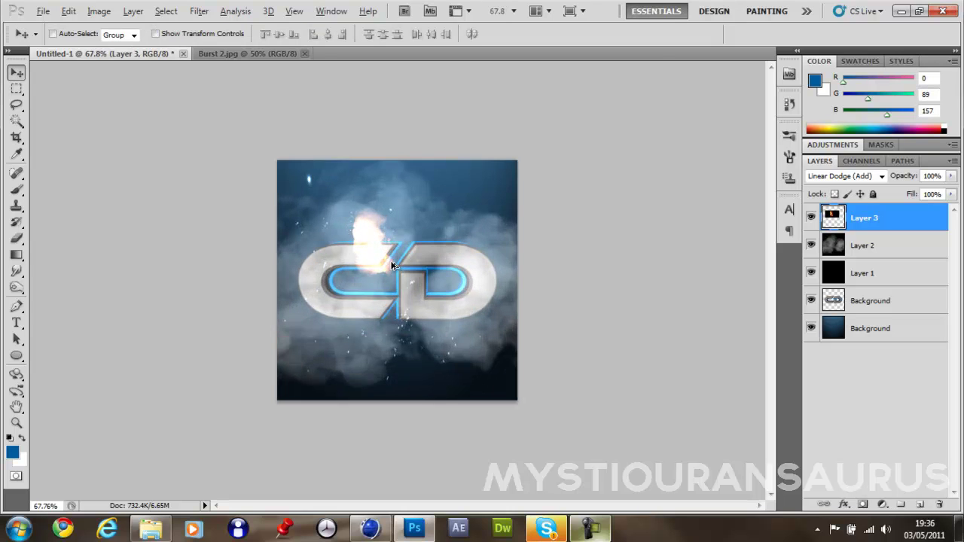
scroll(392, 265, "up", 2, "alt")
left_click_drag(379, 253, 297, 218)
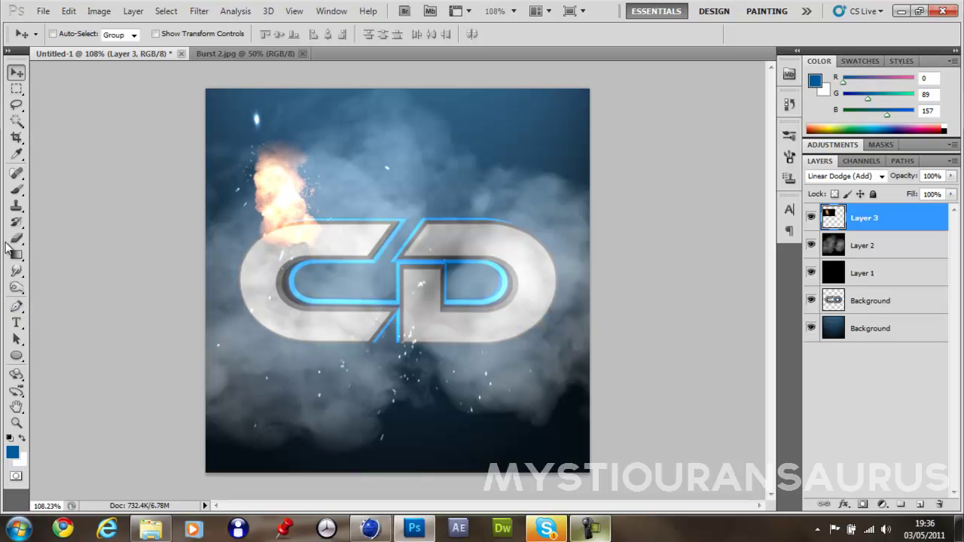
Choose the Brush tool with a 60 px soft round tip from Basic Brushes, painting in white
left_click(17, 189)
left_click(73, 36)
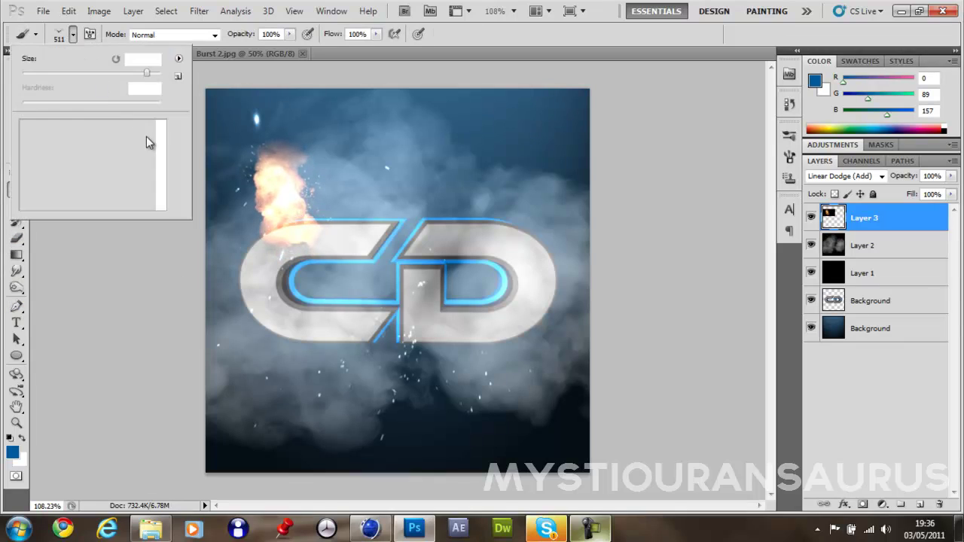
left_click(179, 58)
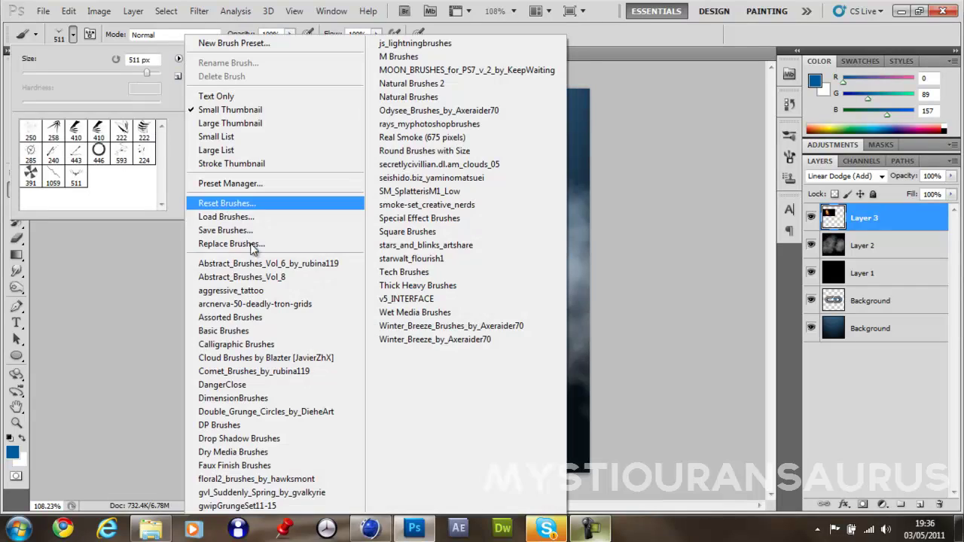
left_click(263, 331)
left_click(436, 207)
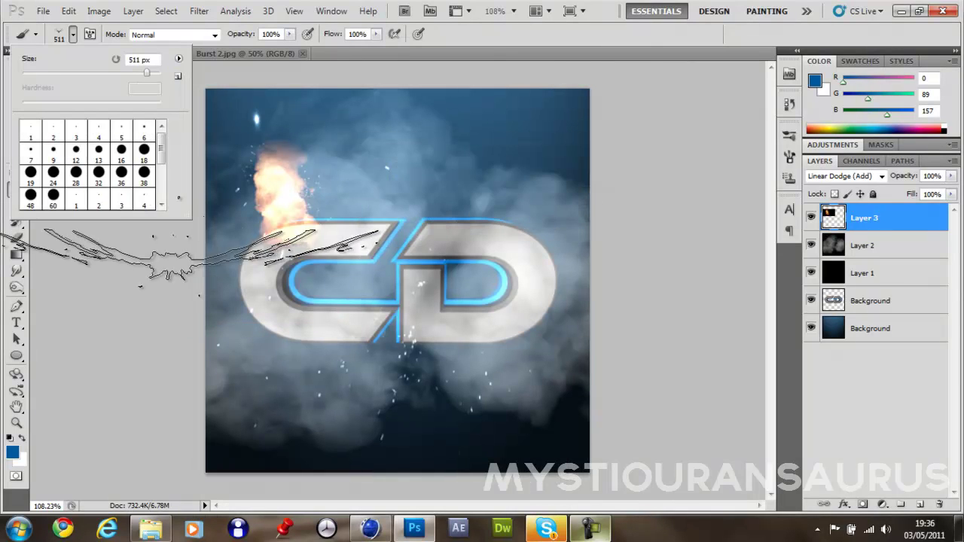
left_click(53, 198)
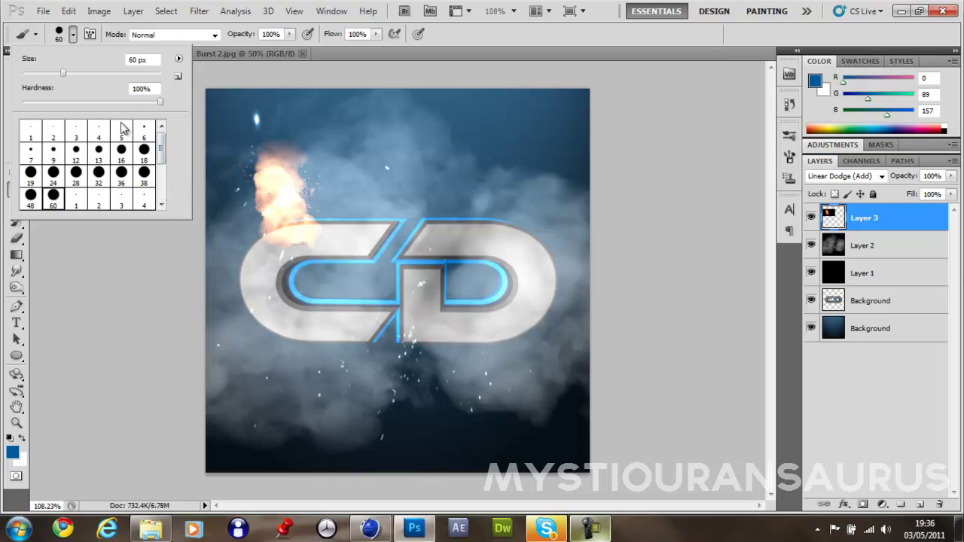
left_click(294, 241)
key("x")
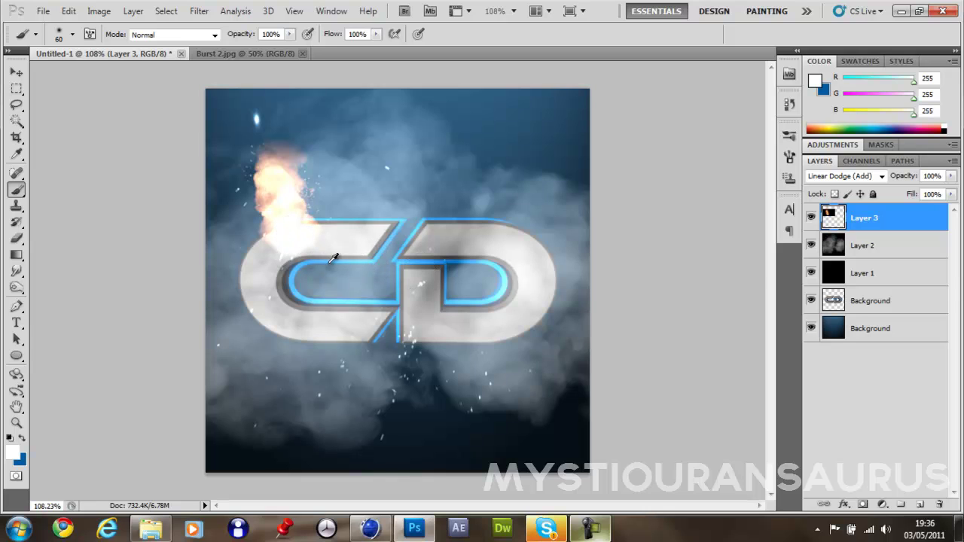
Enlarge the brush to 101 px and paint a white glow over the flame's base
scroll(331, 258, "up", 3, "alt")
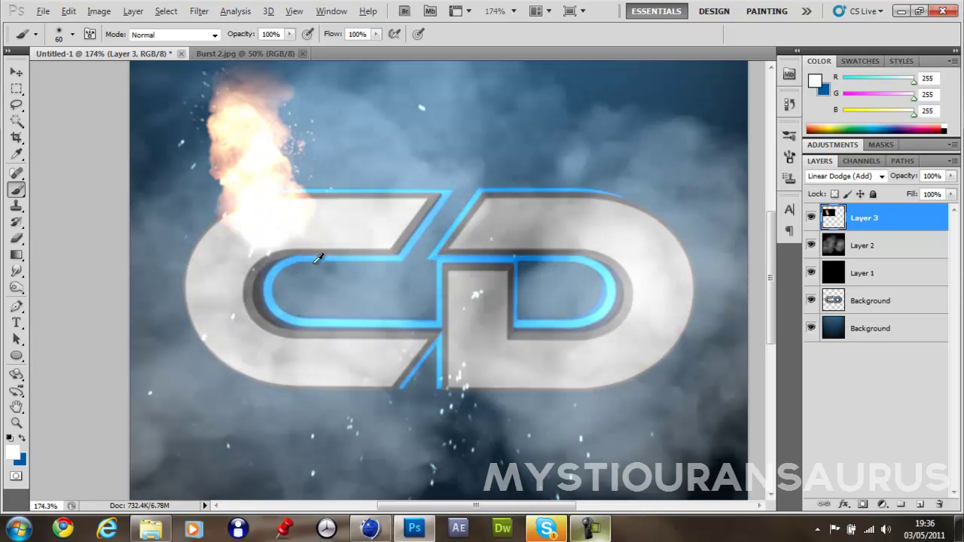
left_click(73, 39)
left_click_drag(100, 85, 108, 85)
left_click(443, 216)
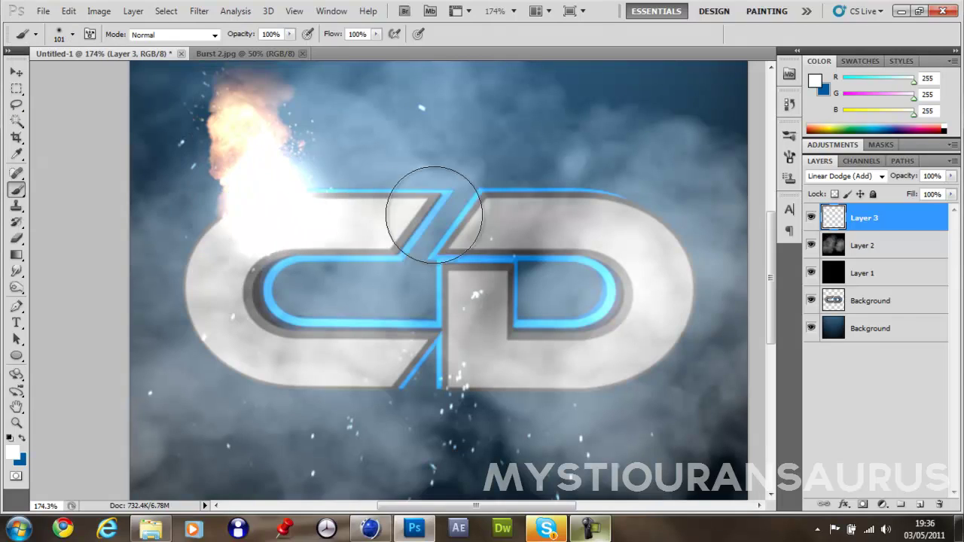
left_click(269, 204)
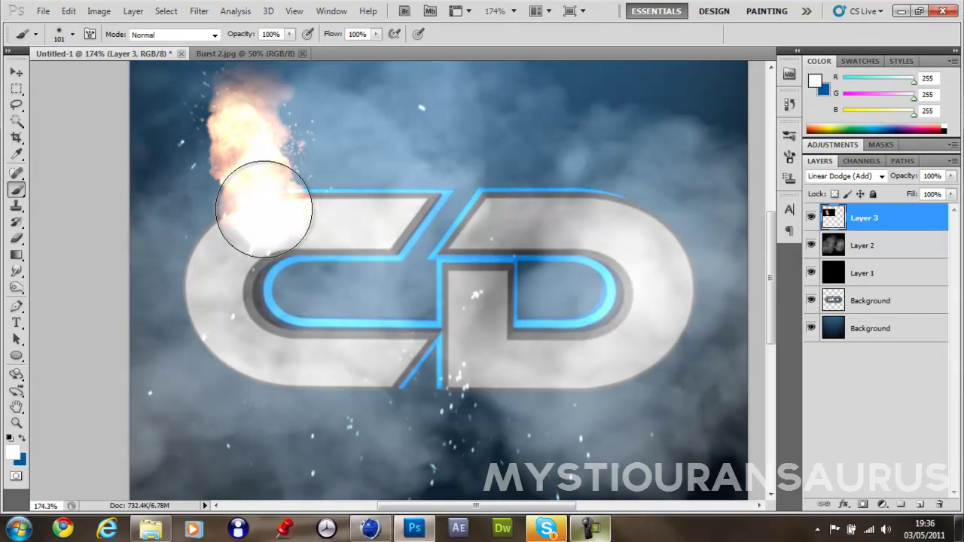
scroll(448, 241, "down", 3, "alt")
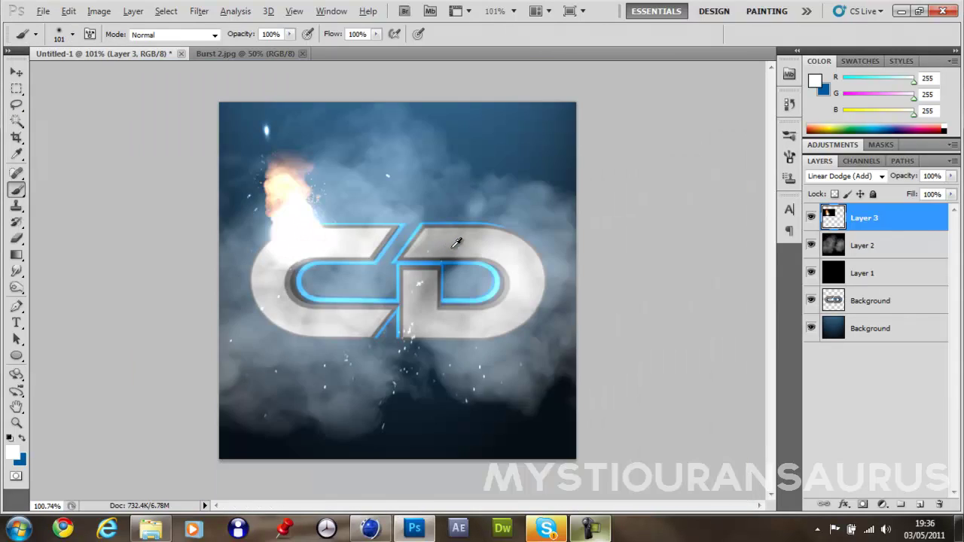
Add a new empty Layer 4 above the burst, set to Linear Dodge (Add)
left_click(918, 503)
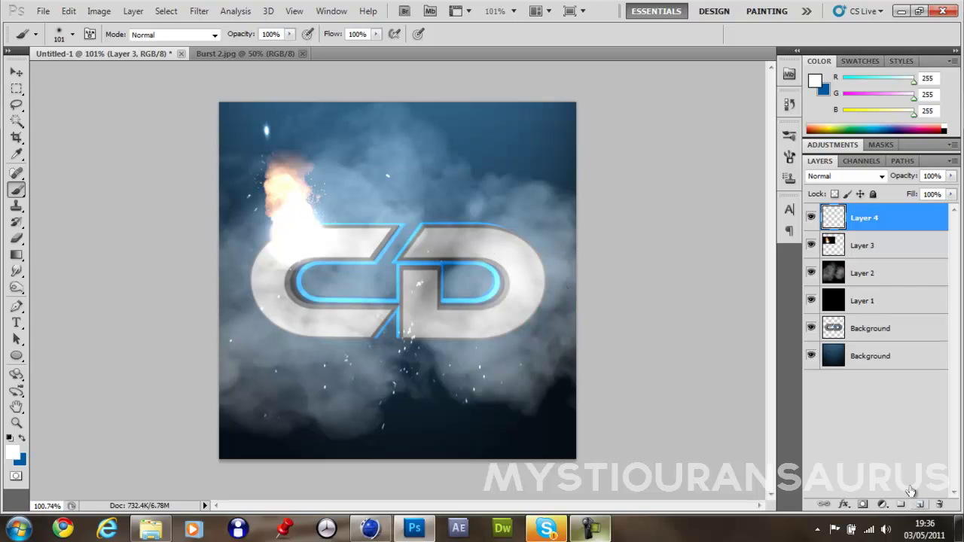
left_click(859, 176)
key("Escape")
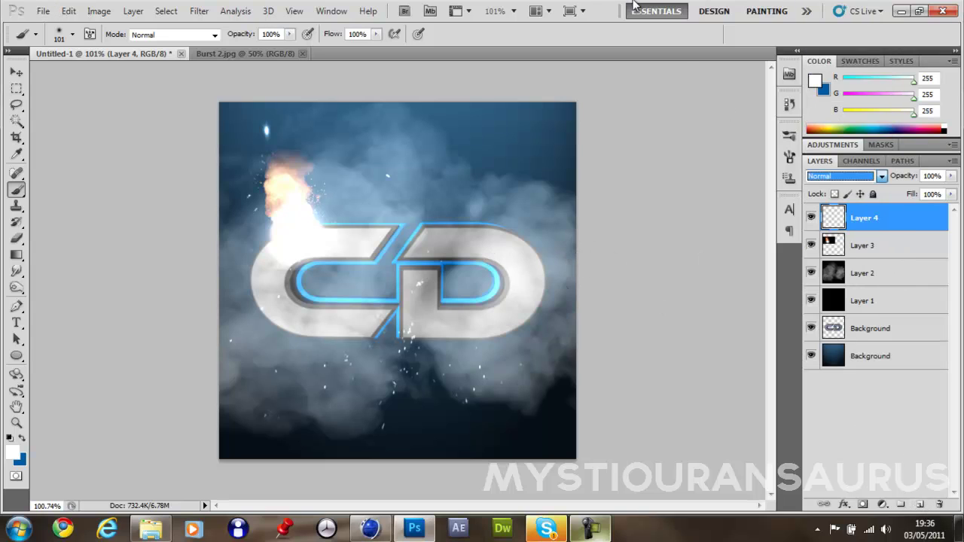
key("ctrl+z")
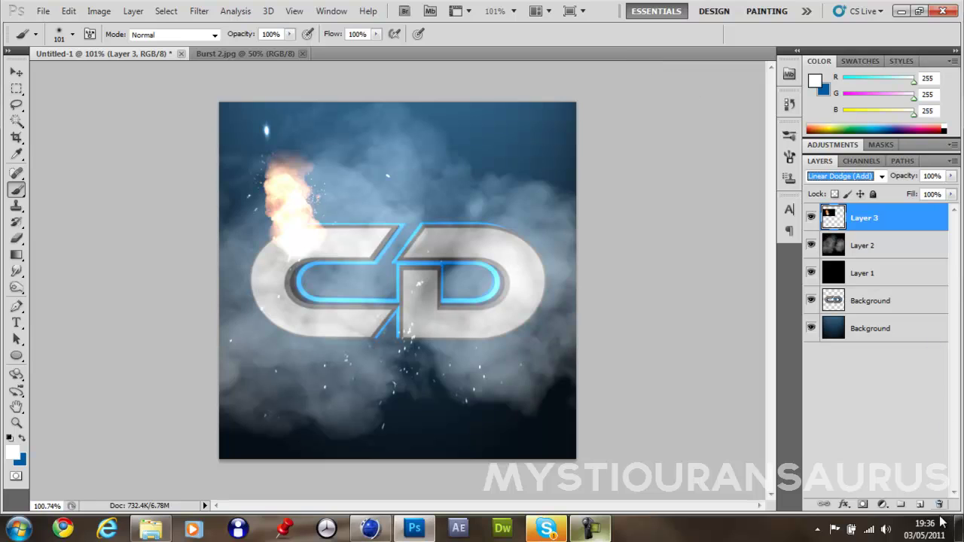
left_click(919, 504)
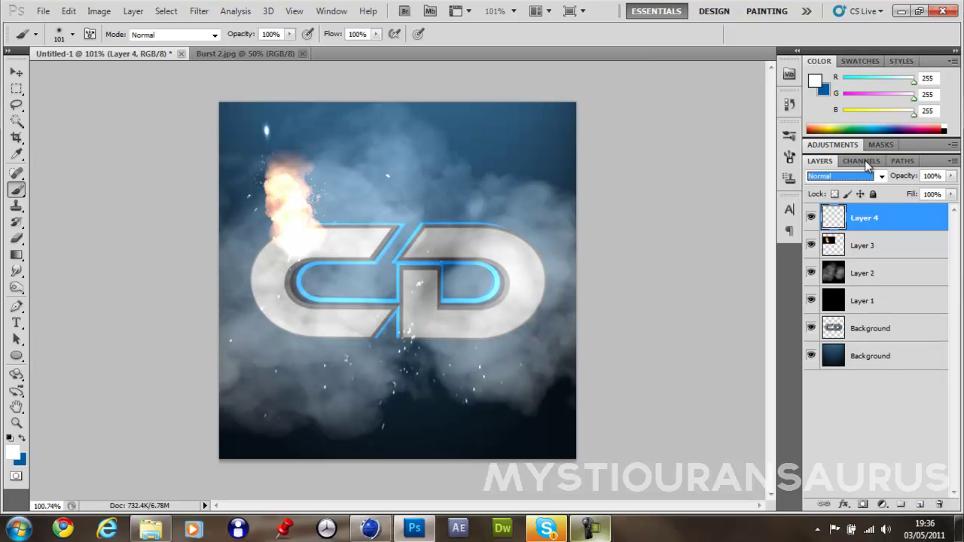
left_click(849, 177)
left_click(849, 142)
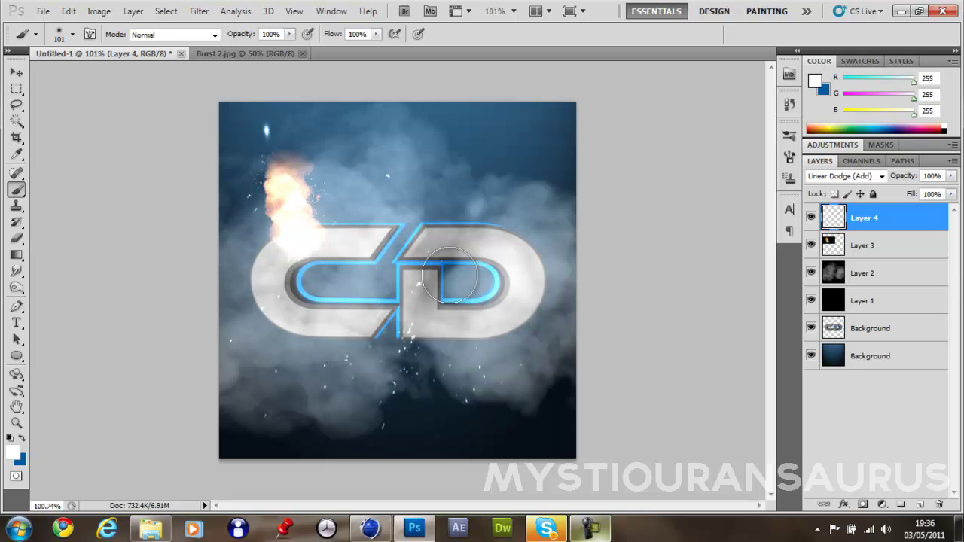
Try merging Layer 3 into Layer 4 in Linear Dodge (Add), then undo the merge
key("v")
left_click(912, 248, "shift")
key("ctrl+e")
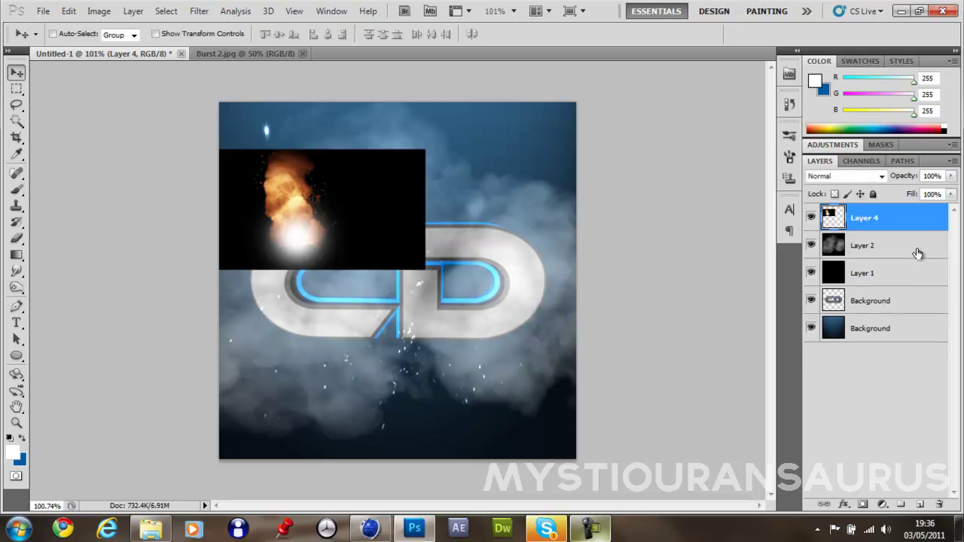
left_click(870, 180)
left_click(835, 140)
key("ctrl+alt+z")
key("ctrl+alt+z")
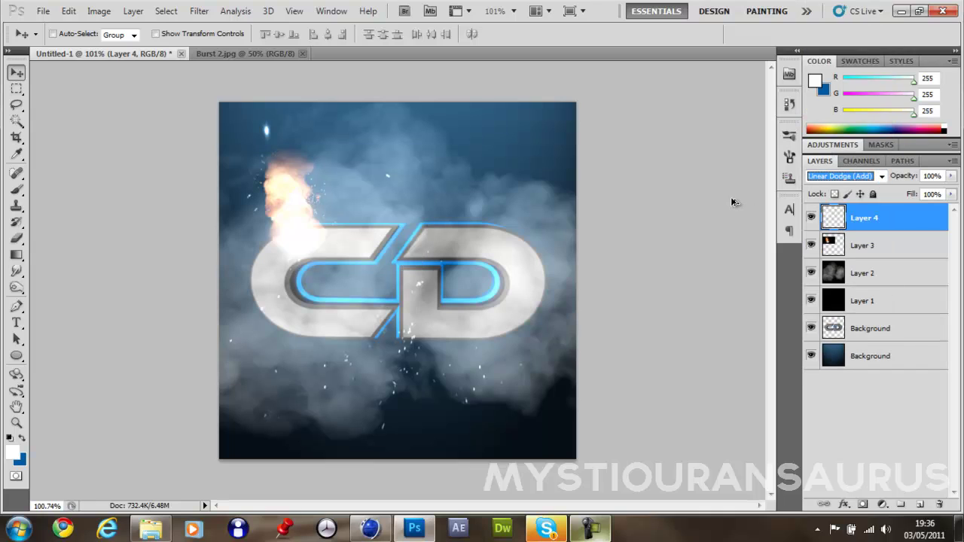
Colorize the burst on Layer 3 pale blue with Hue 205 and Saturation 25
left_click(888, 246)
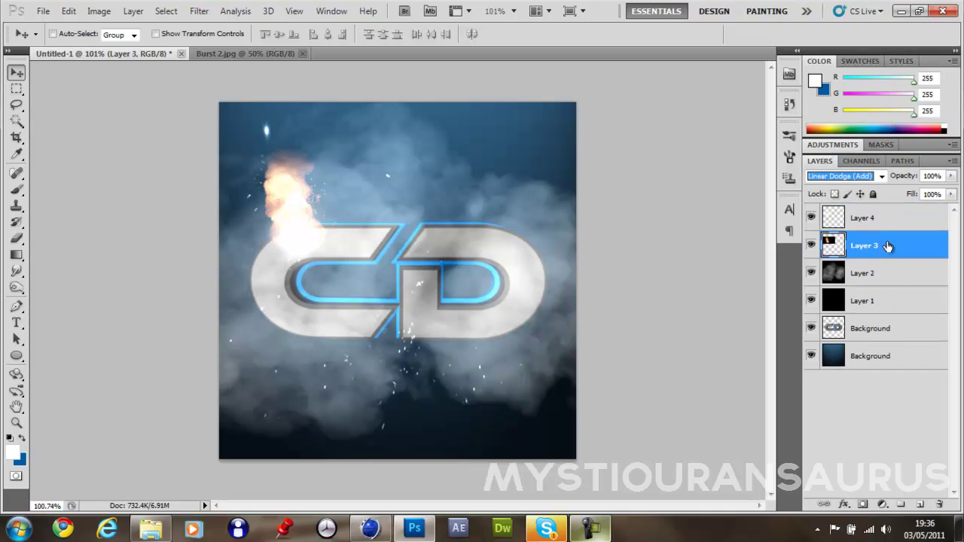
key("ctrl+u")
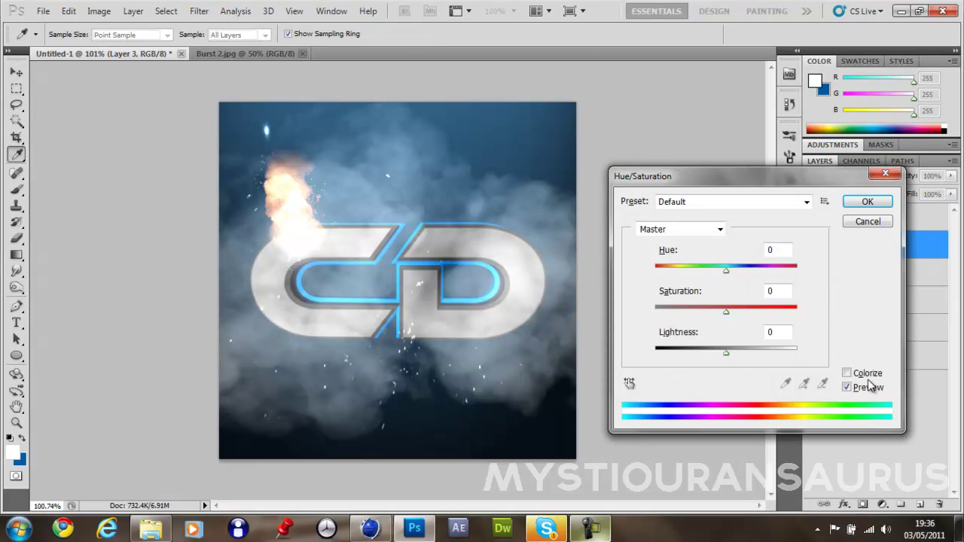
left_click(864, 373)
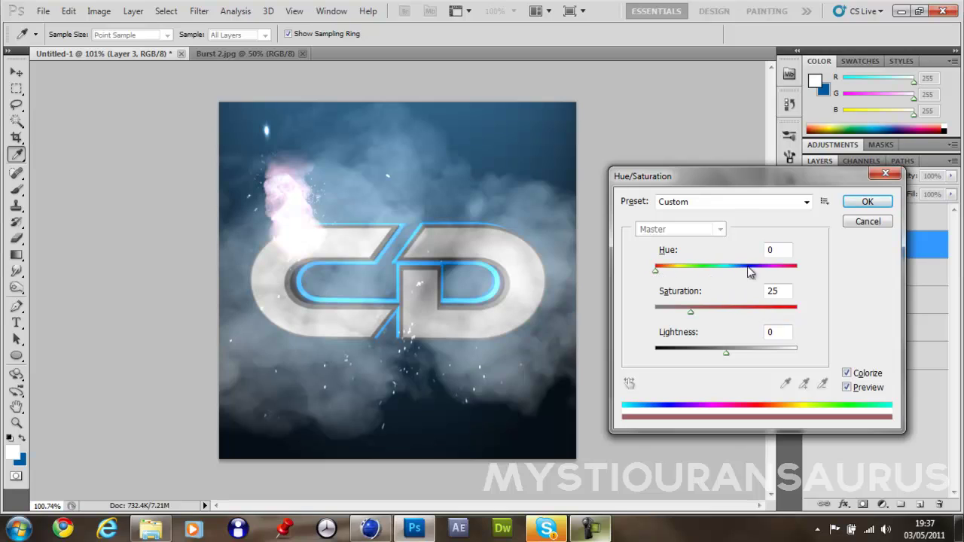
left_click(672, 251)
type("205")
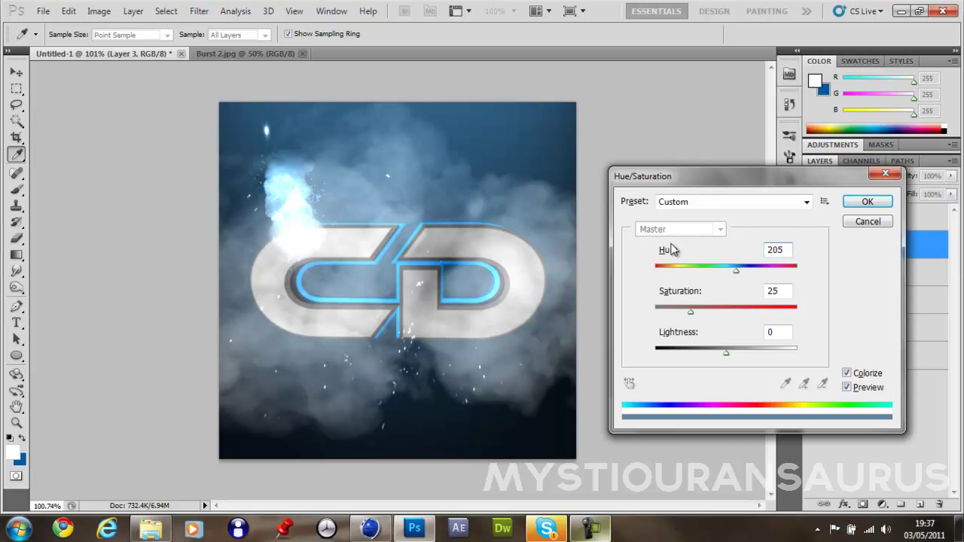
key("Return")
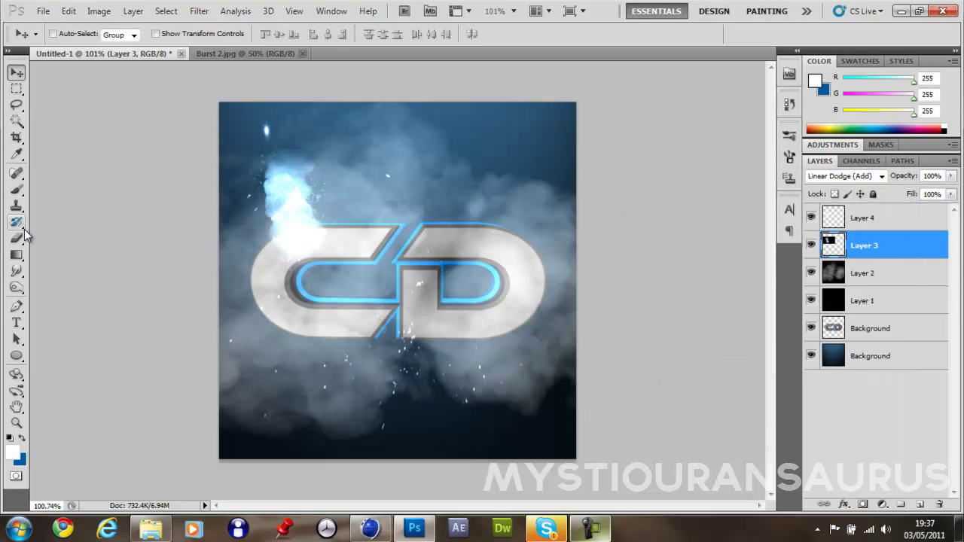
Set the Eraser to 74 px for cleaning up the burst's stray edges
left_click(16, 236)
left_click(72, 34)
left_click_drag(85, 75, 72, 76)
left_click(263, 133)
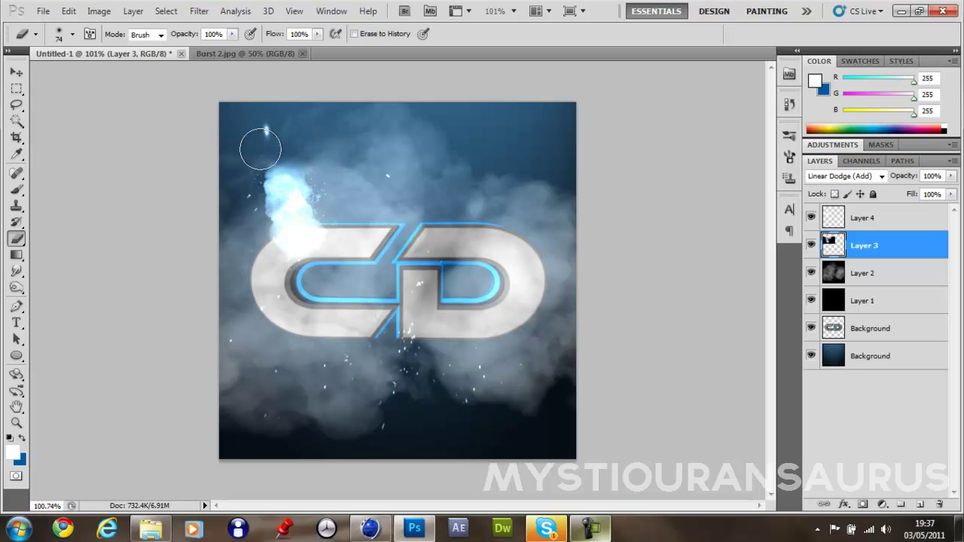
left_click(13, 73)
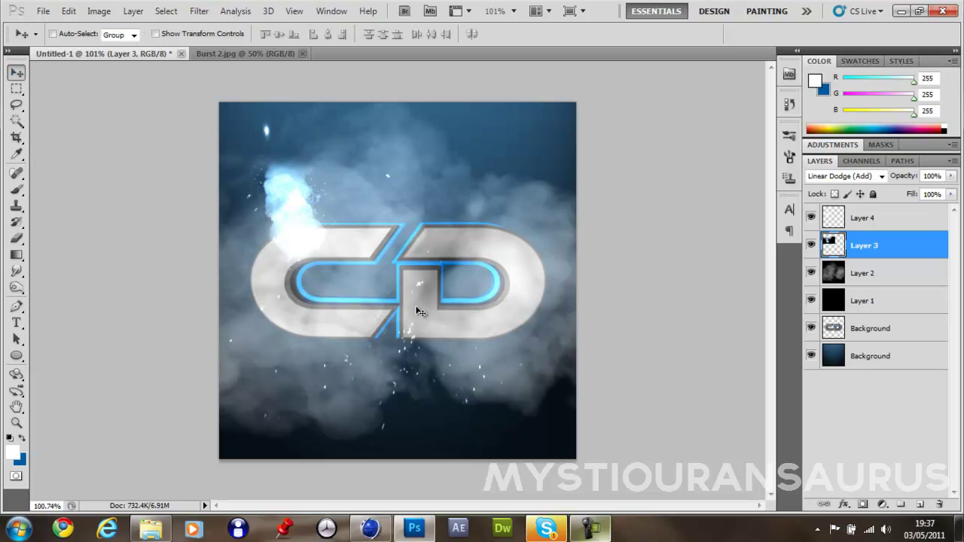
Open flare 1.jpg and drag it into the logo document over the logo's left edge
key("ctrl+o")
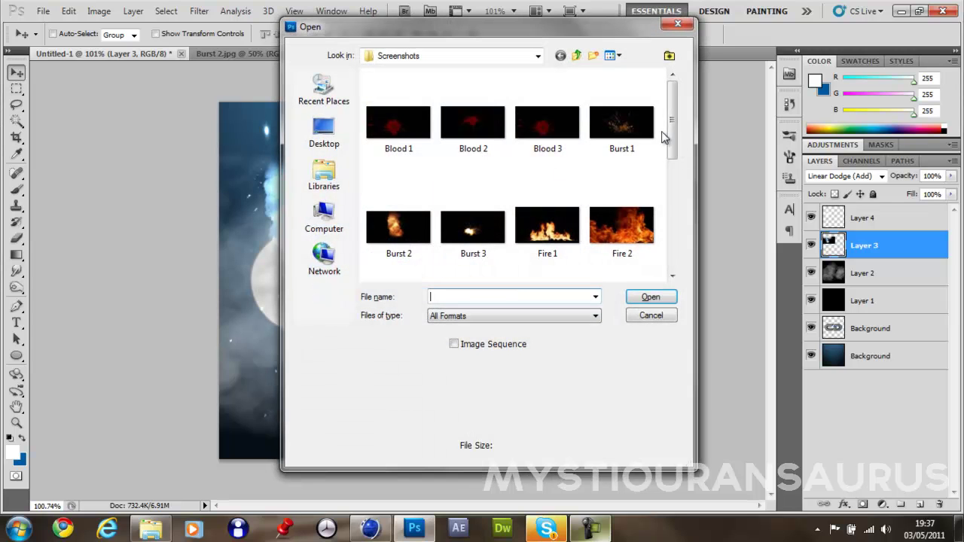
left_click_drag(672, 149, 680, 236)
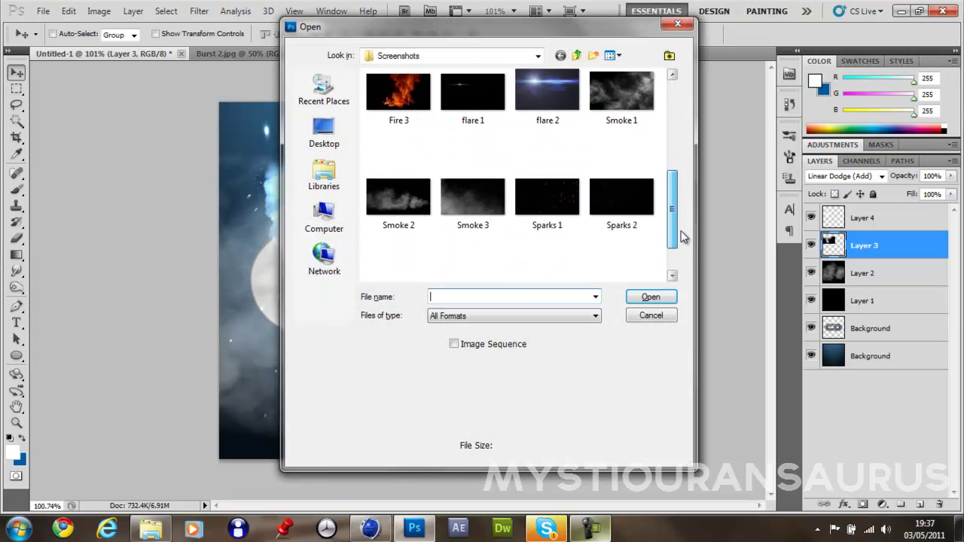
double_click(452, 94)
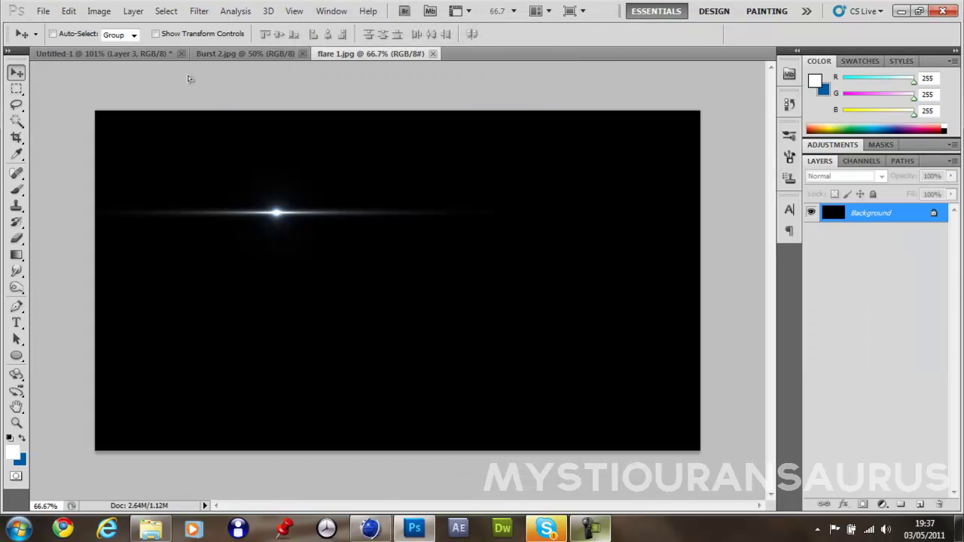
left_click_drag(164, 54, 307, 229)
mouse_move(299, 177)
left_mouse_down()
mouse_move(391, 250)
mouse_move(433, 263)
mouse_move(429, 244)
mouse_move(424, 254)
left_mouse_up()
Set the flare layer's blend mode to Linear Dodge (Add)
left_click(858, 176)
left_click(851, 147)
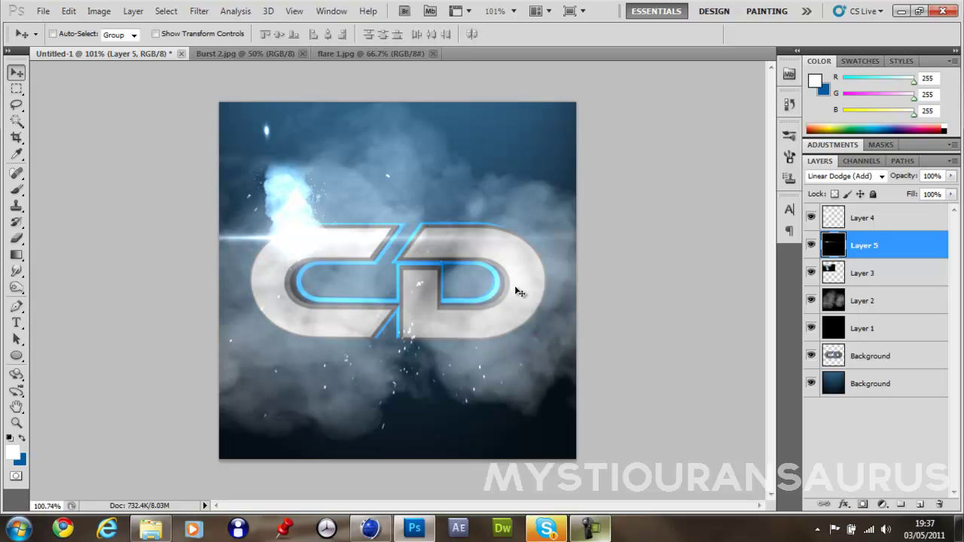
scroll(517, 286, "down", 5, "alt")
scroll(509, 274, "up", 3, "alt")
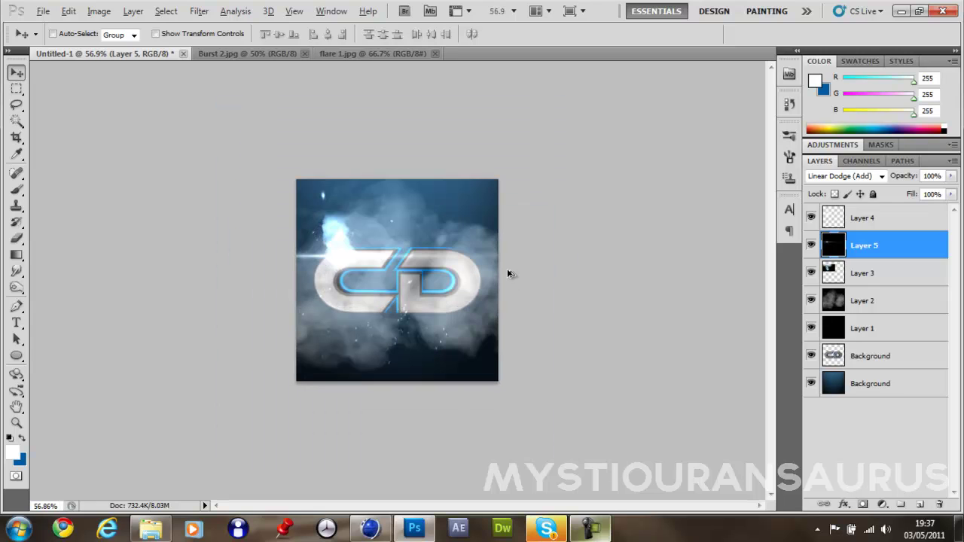
scroll(509, 273, "up", 1, "alt")
scroll(496, 259, "up", 2, "alt")
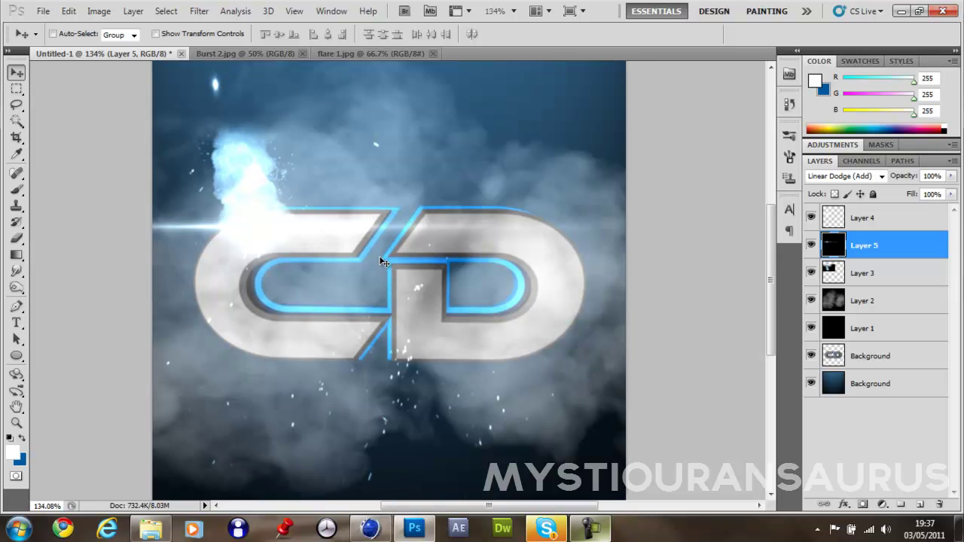
scroll(382, 261, "down", 1, "alt")
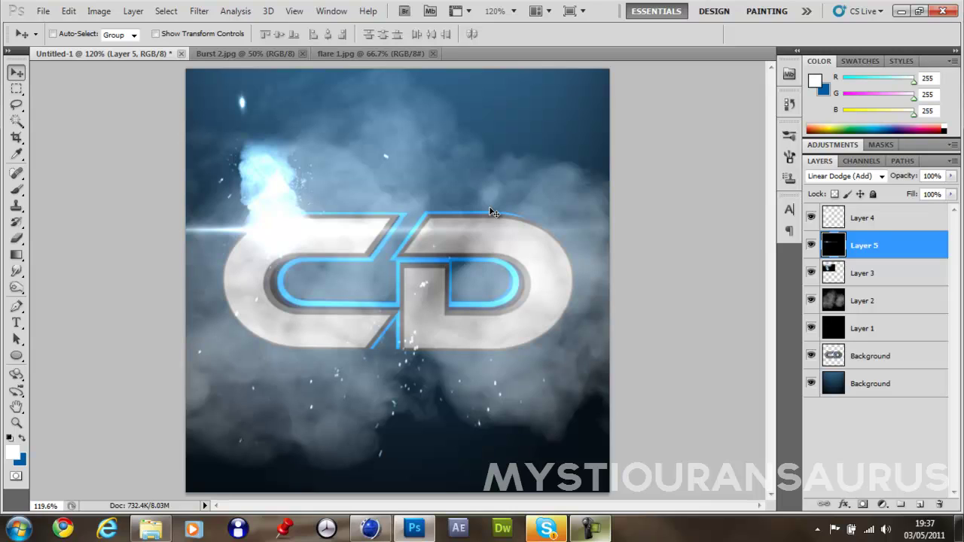
Apply a black Multiply drop shadow to the CD logo layer: opacity 100%, distance 0, spread 30, size 20
left_click(904, 363)
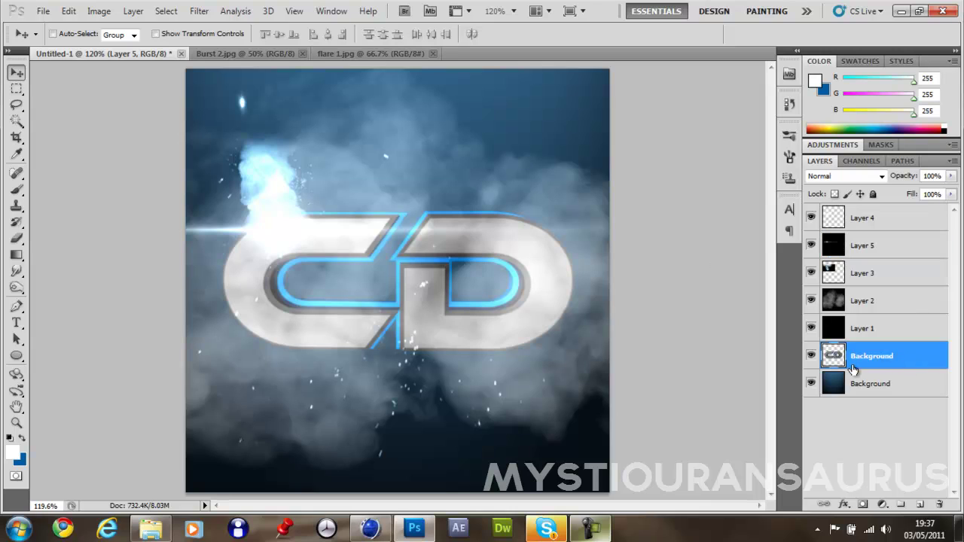
left_click(515, 207)
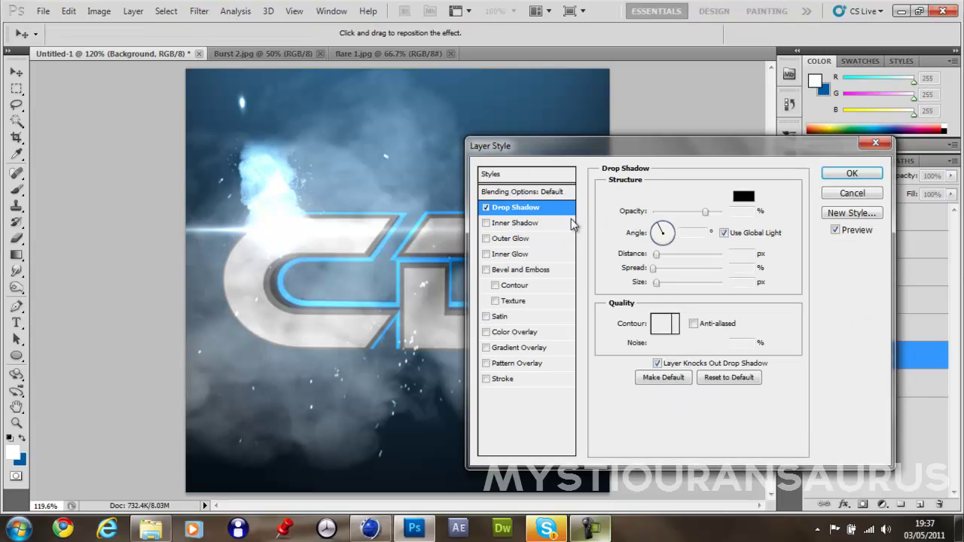
left_click_drag(705, 212, 785, 216)
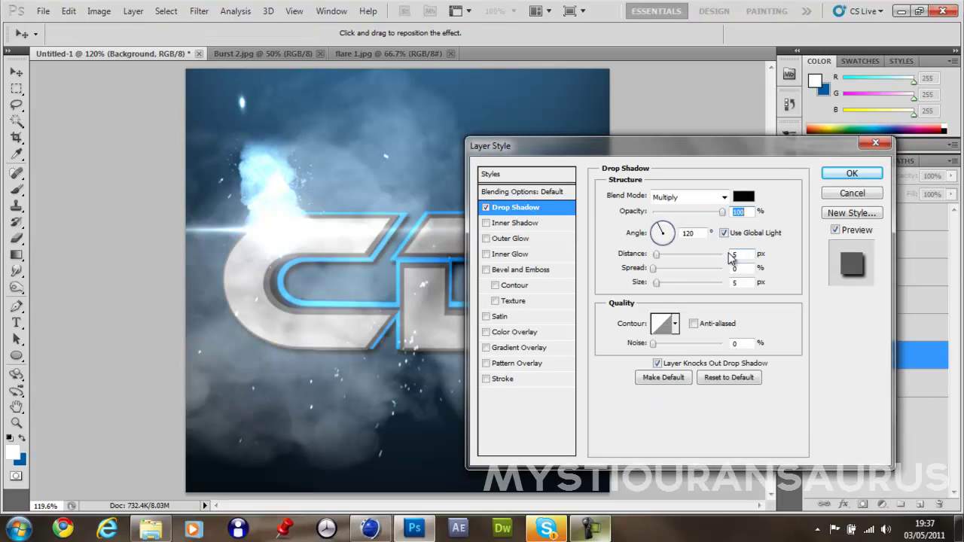
left_click_drag(667, 258, 654, 256)
key("Tab")
type("15")
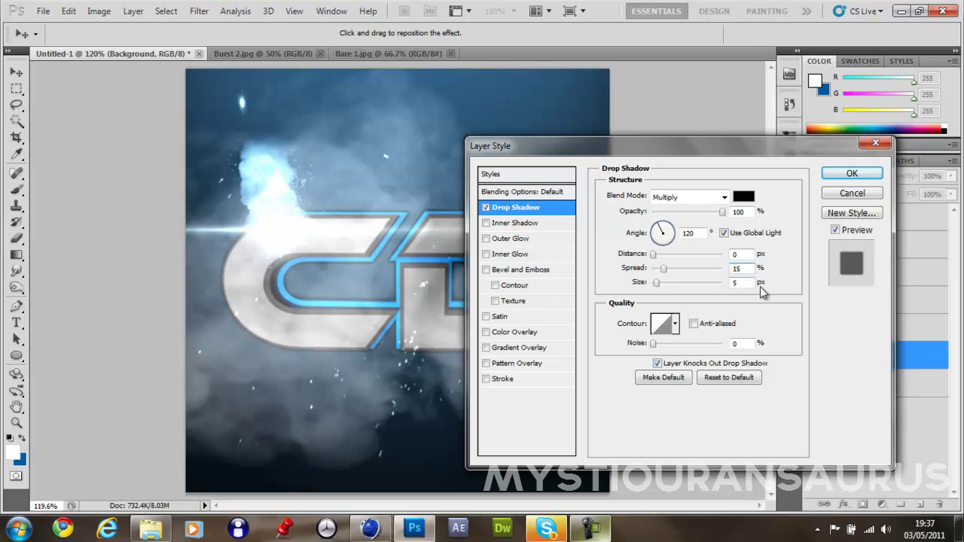
key("Tab")
type("10")
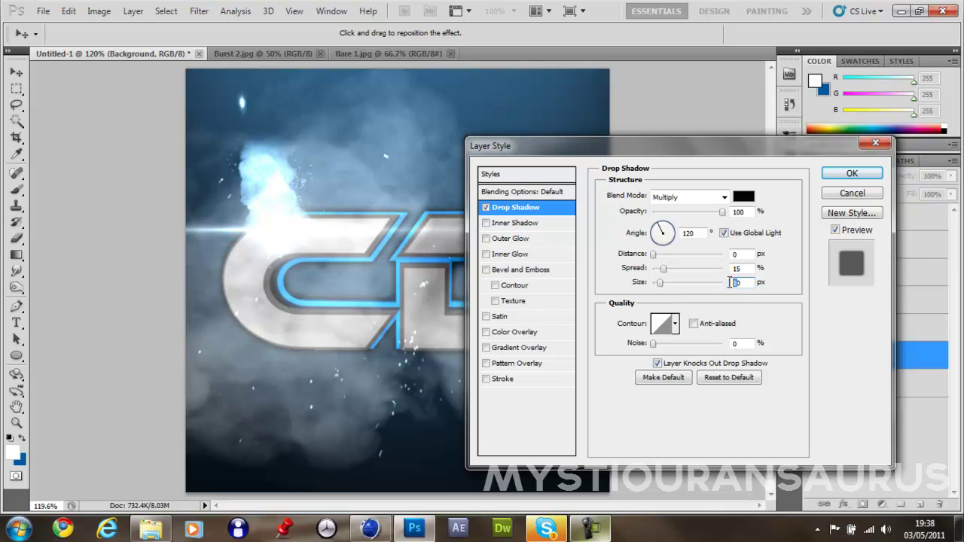
type("20")
key("shift+Tab")
type("30")
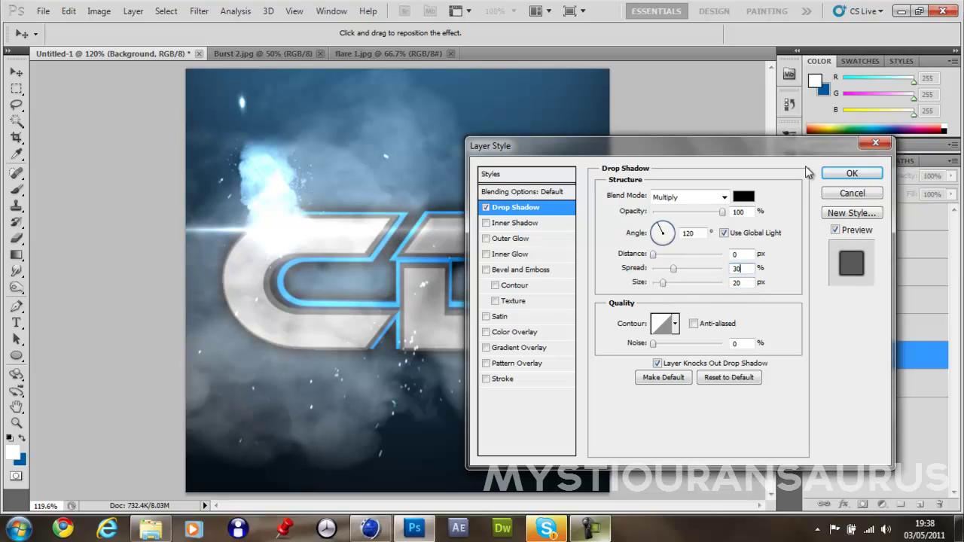
left_click(853, 174)
key("ctrl+0")
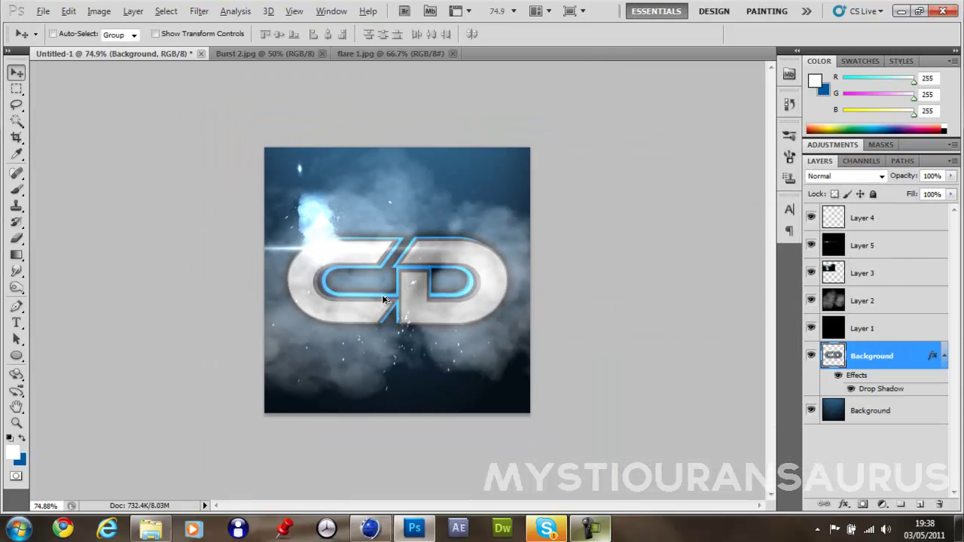
scroll(377, 292, "up", 2, "alt")
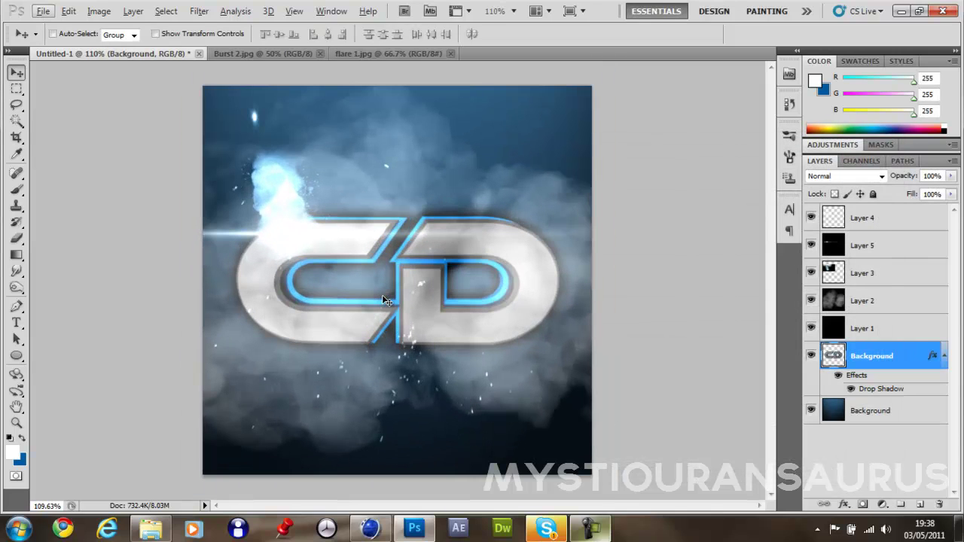
scroll(383, 298, "up", 1, "alt")
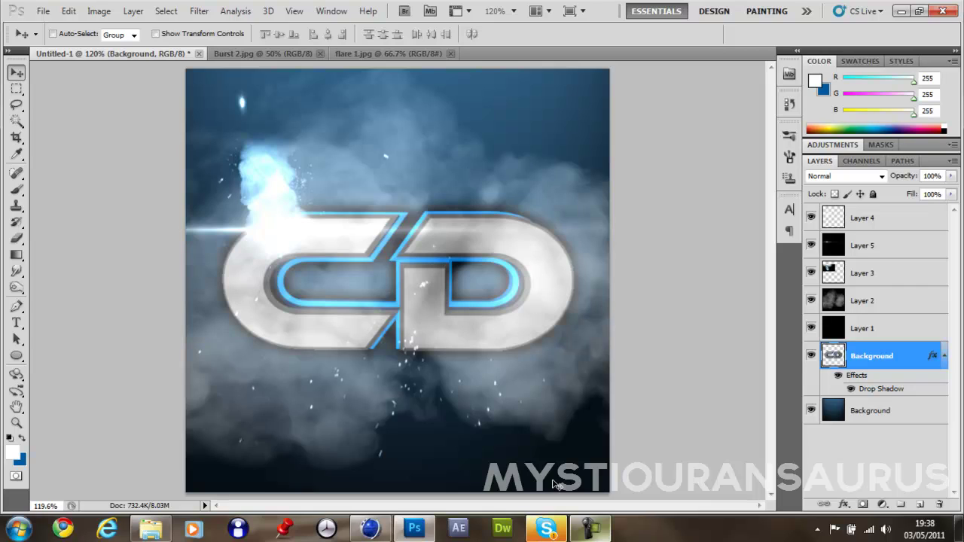
left_click(602, 535)
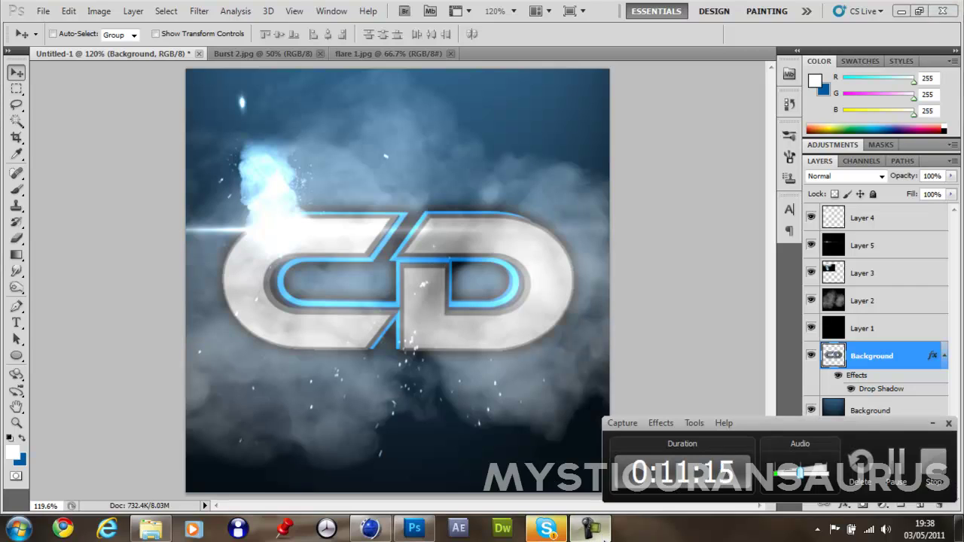